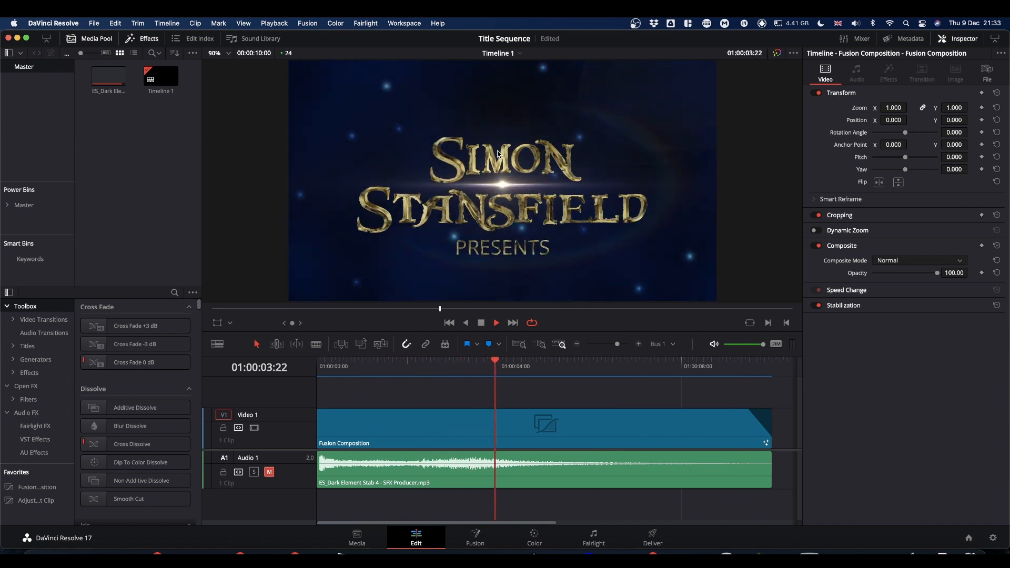
- Stop playback and add a new Fusion Composition clip to Video 1, just after the existing composition
key(space)
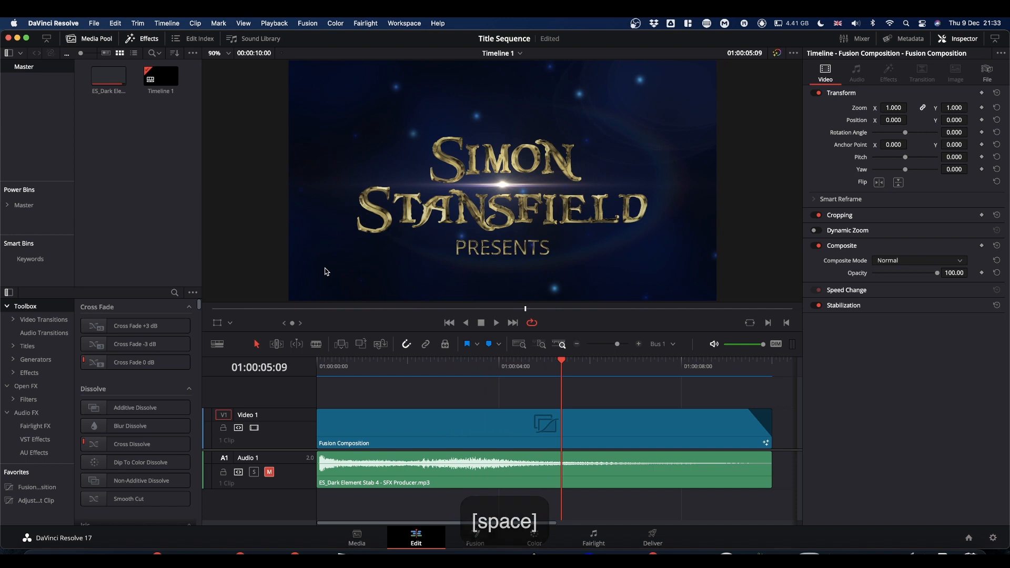
drag(43, 491, 716, 437)
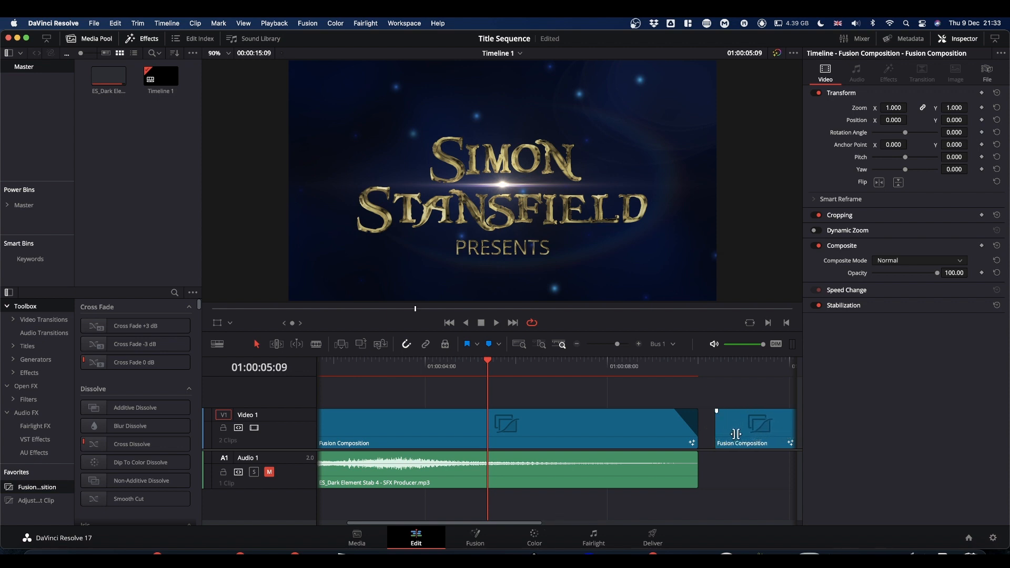
click(519, 345)
click(683, 365)
- Set the new Fusion Composition clip's duration to 10 seconds
right_click(705, 434)
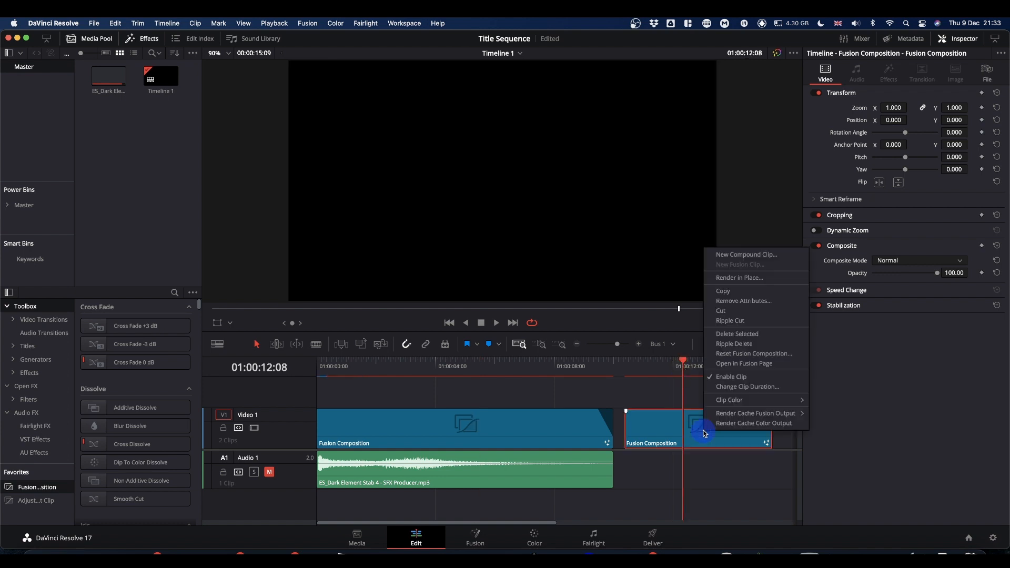
mouse_move(749, 401)
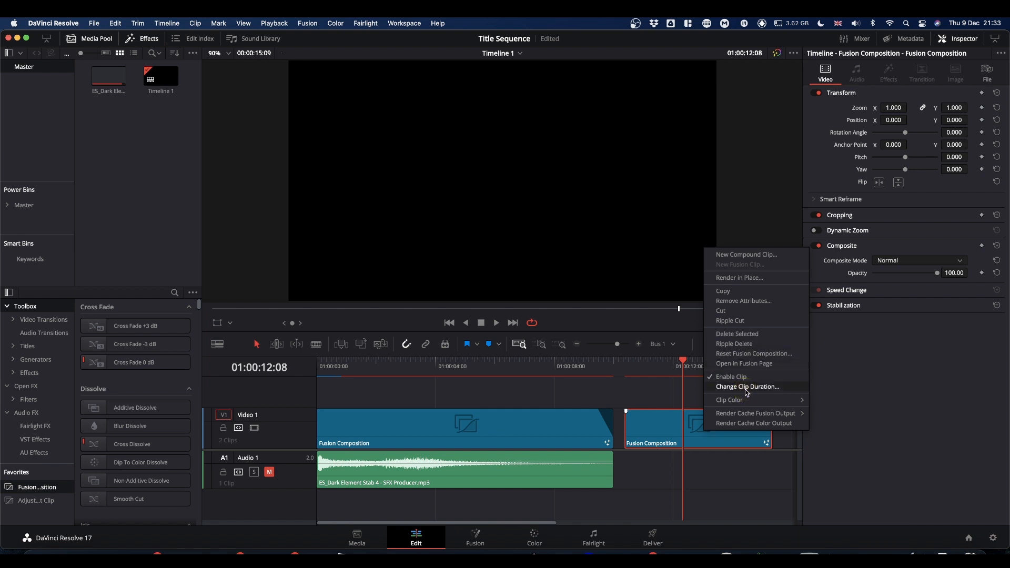
click(747, 388)
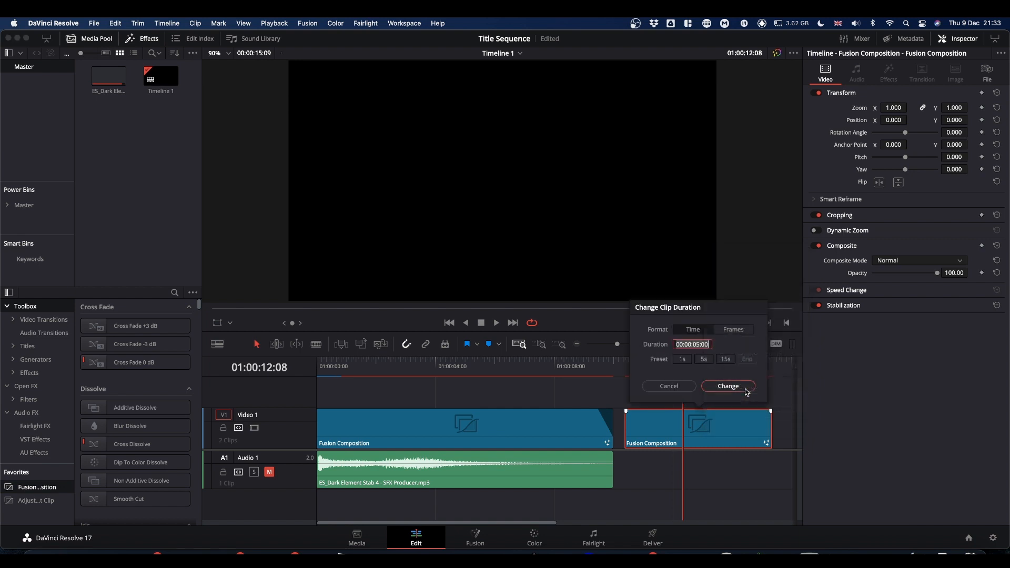
click(695, 345)
click(728, 387)
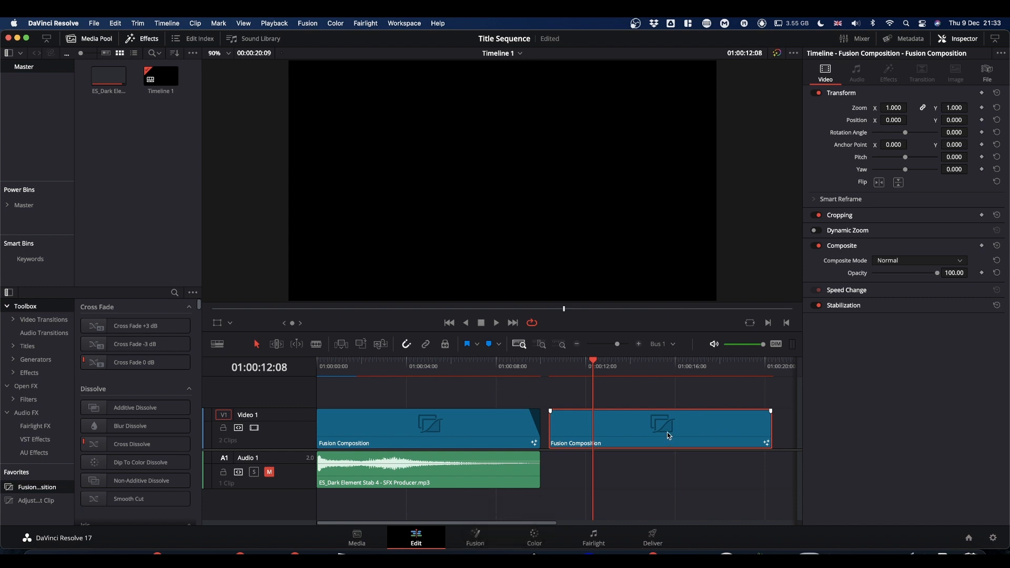
- Open the new composition in Fusion, add a Background node connected to MediaOut1, and space the two nodes widely apart
click(480, 544)
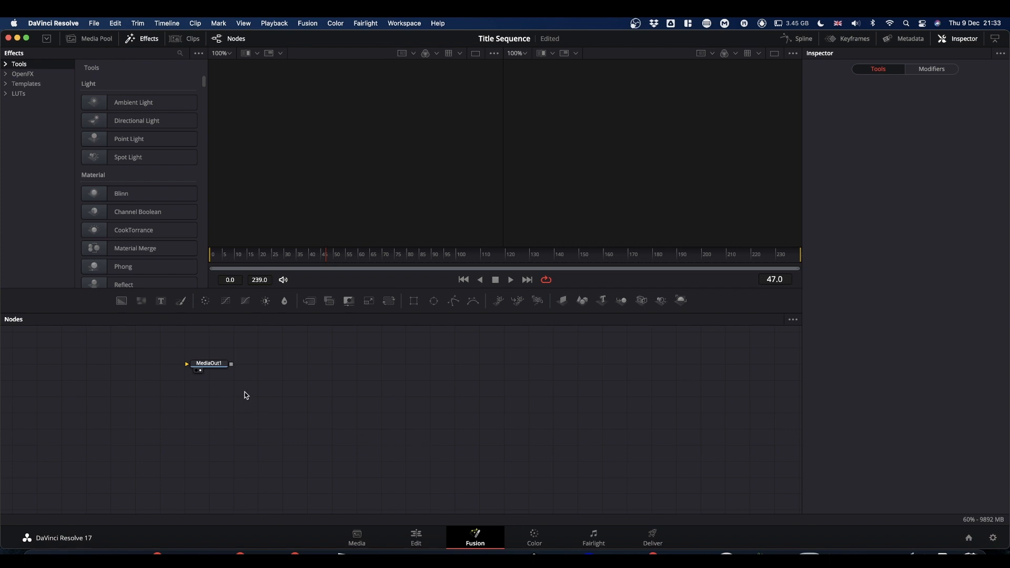
drag(207, 369, 711, 460)
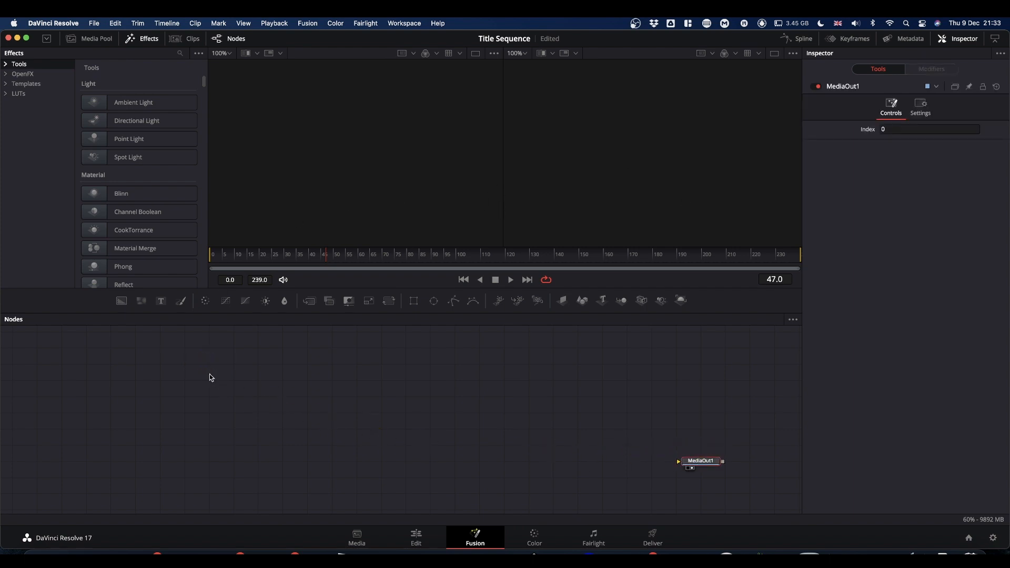
drag(119, 301, 689, 185)
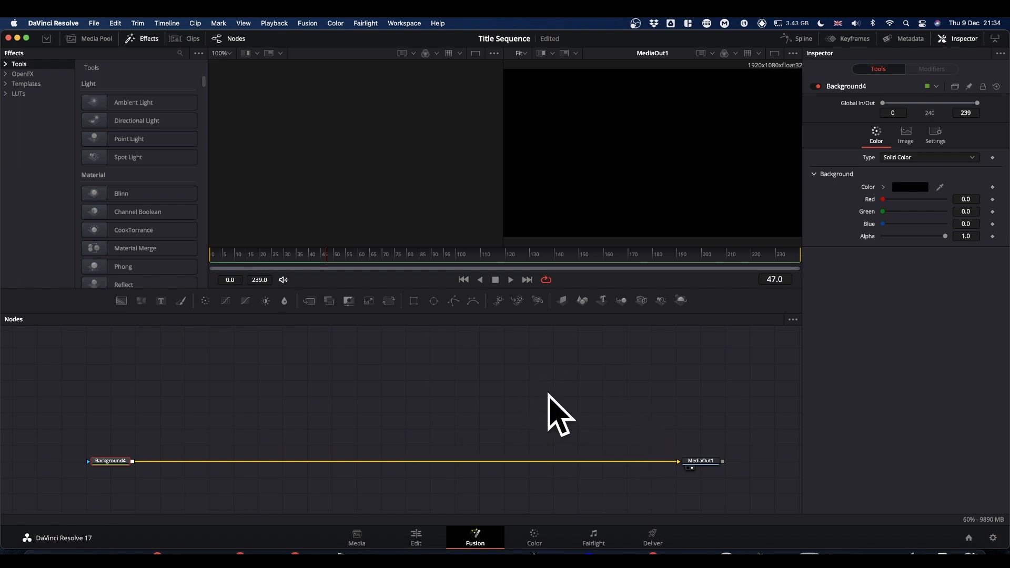
click(106, 438)
drag(113, 451, 709, 482)
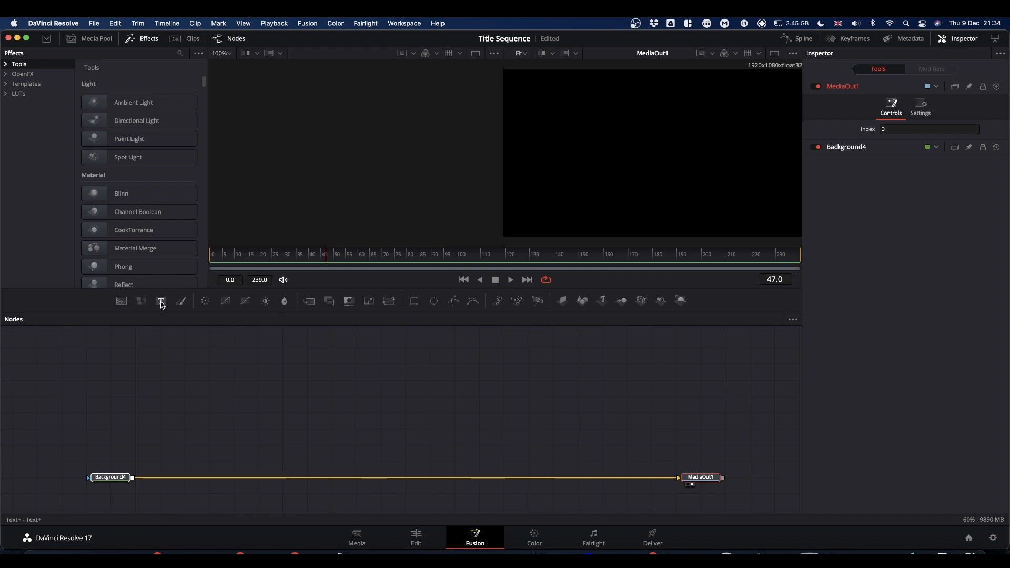
- Add two Text+ nodes above the background and join them with a Merge node
drag(162, 304, 179, 389)
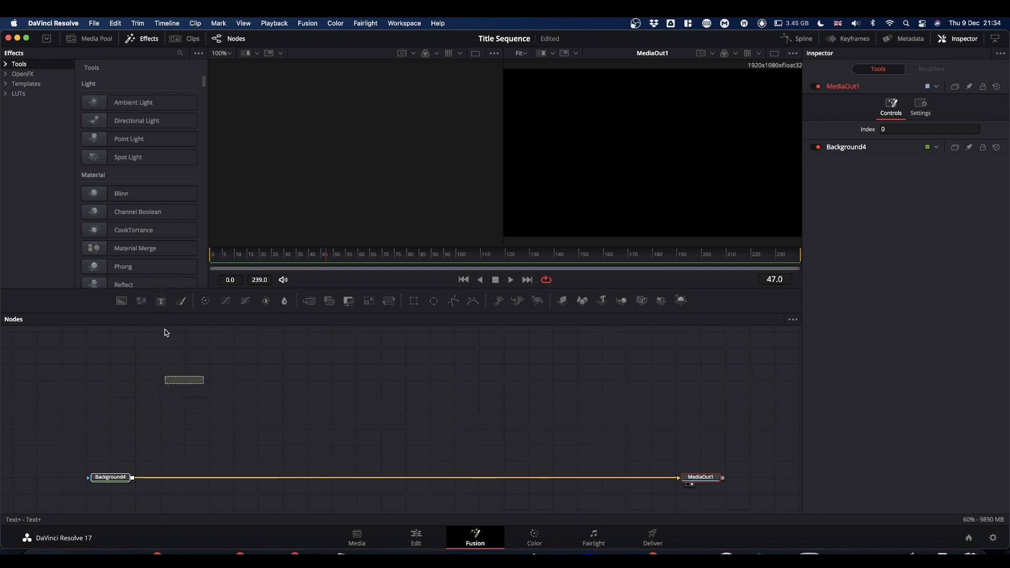
drag(160, 302, 203, 395)
drag(140, 369, 182, 414)
click(257, 357)
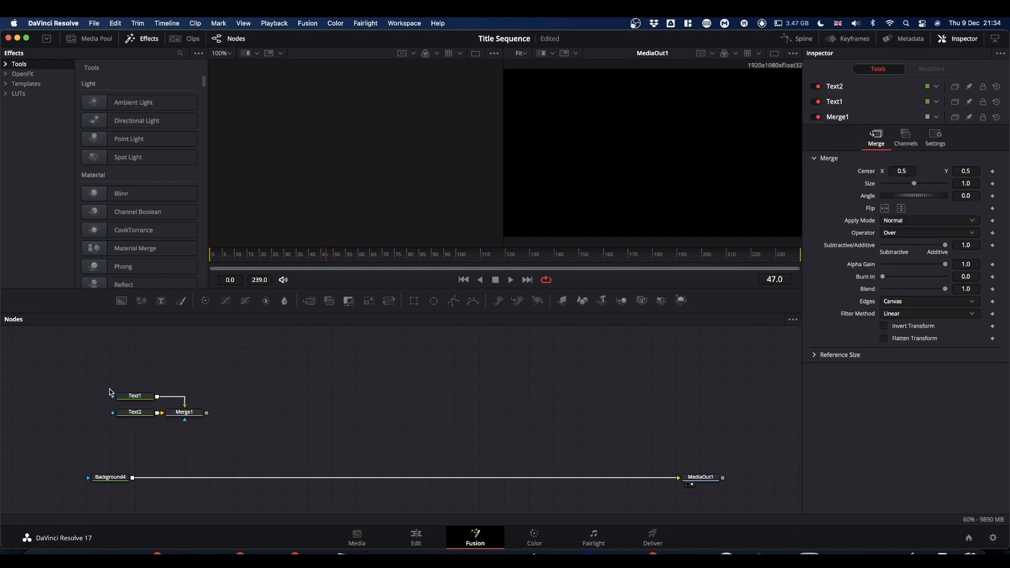
- Show Text1 in the empty viewer and enter the presenter's first name and surname on two separate lines
drag(137, 398, 304, 209)
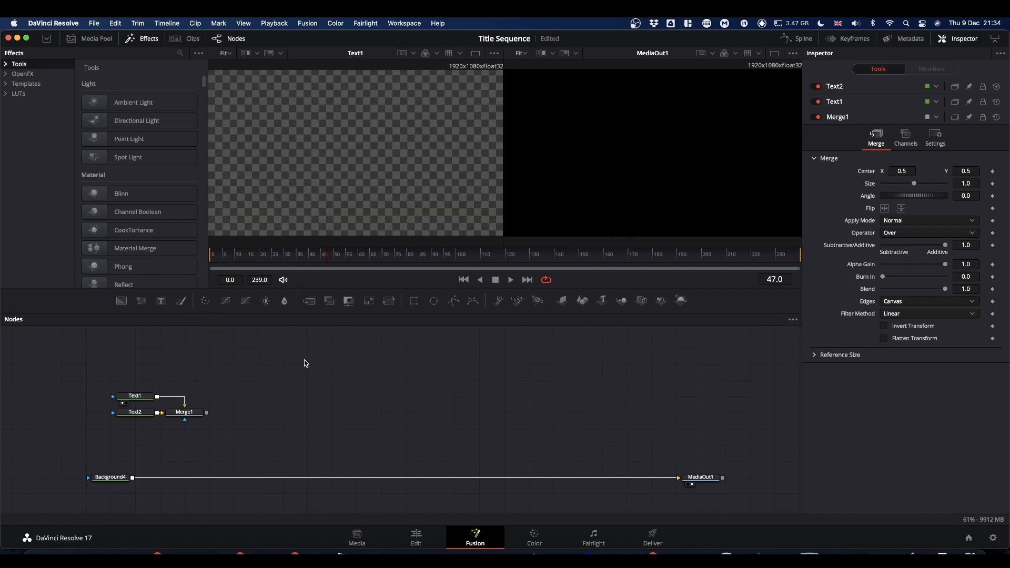
click(121, 395)
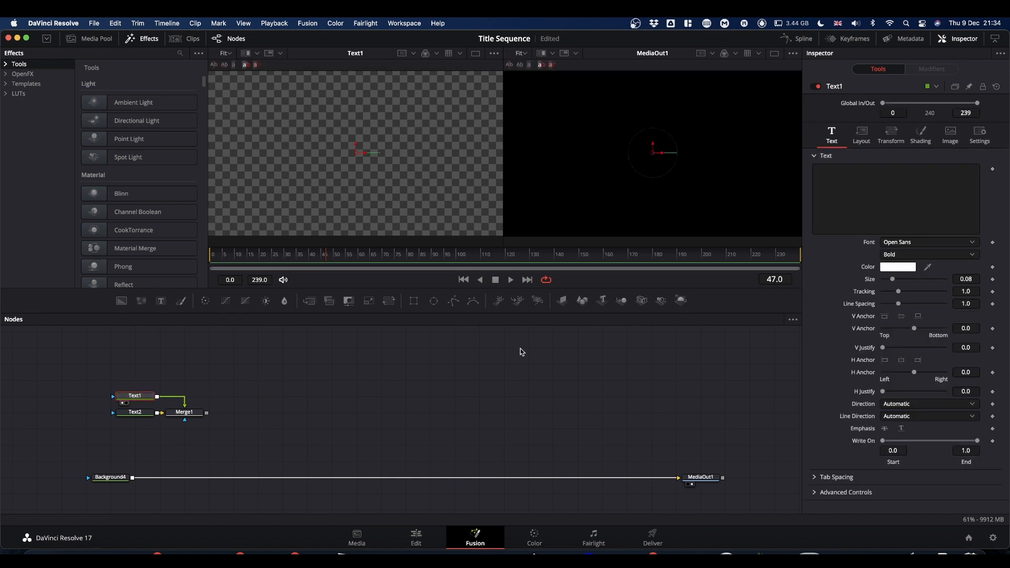
click(862, 168)
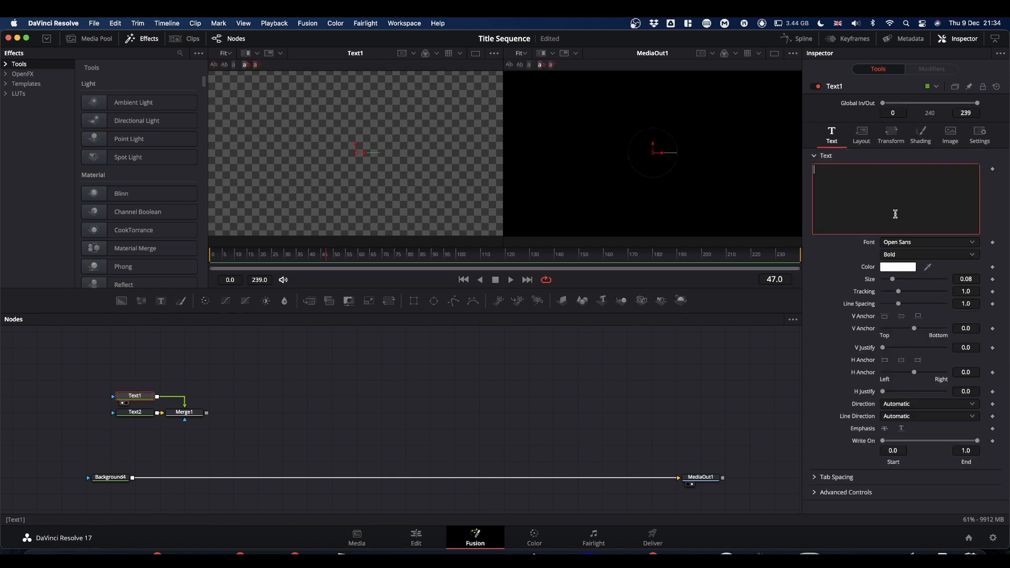
text(SIM)
key(BackSpace)
key(BackSpace)
text(imon)
key(Return)
text(Stansfield)
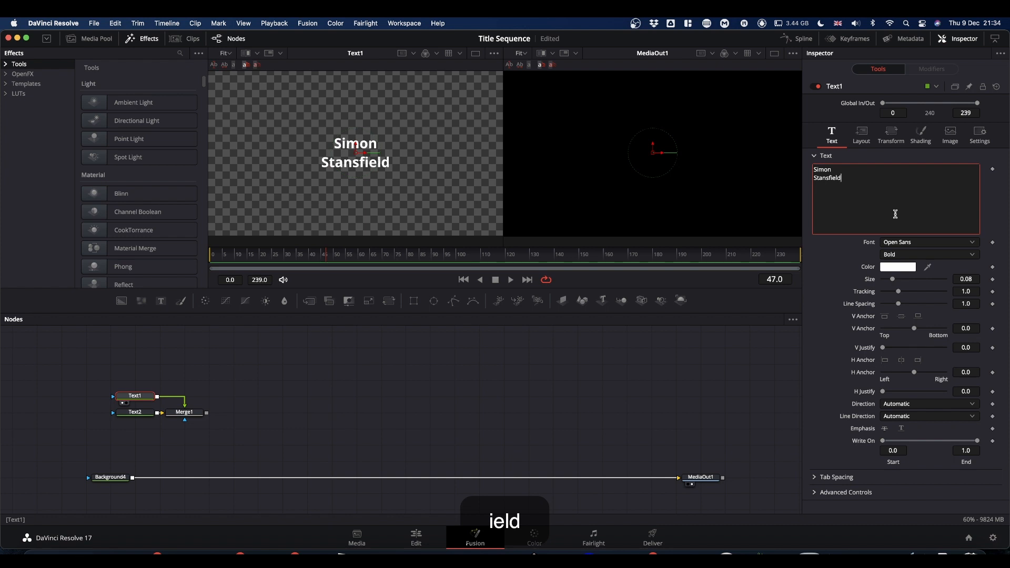
- Set the name title's font to Caribbean with a size of about 0.118, and move it slightly upward in the frame
click(910, 243)
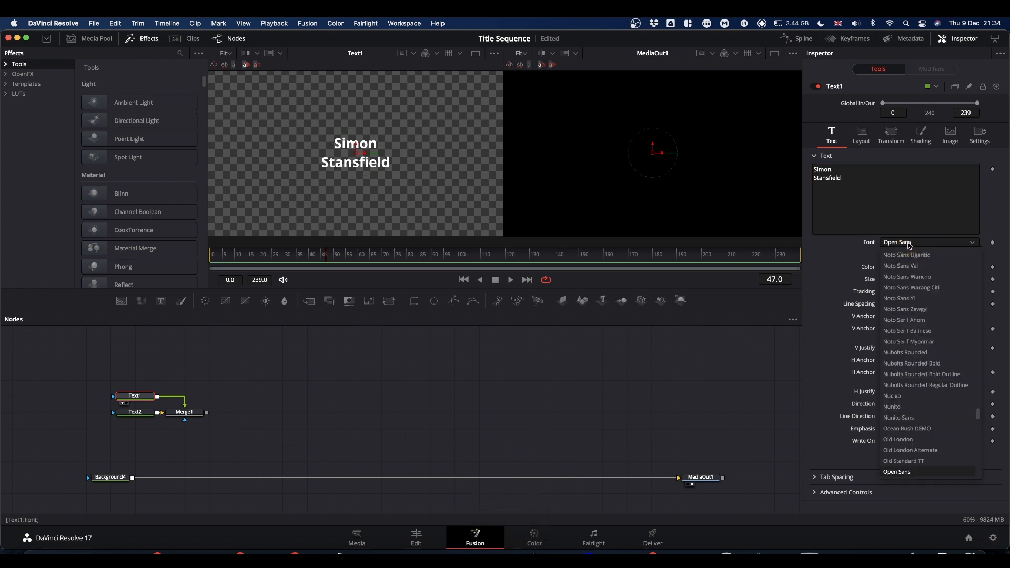
text(car)
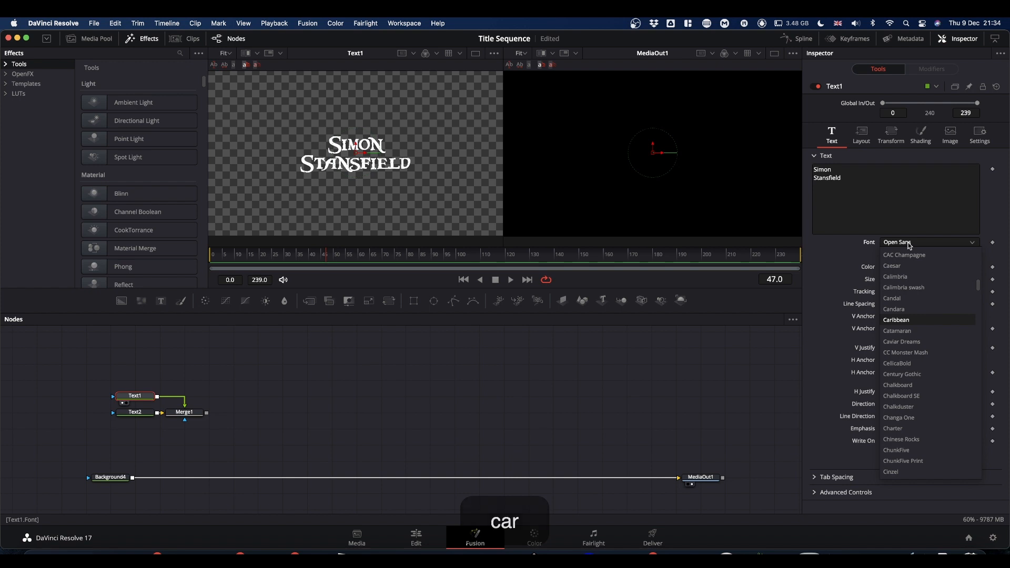
key(Return)
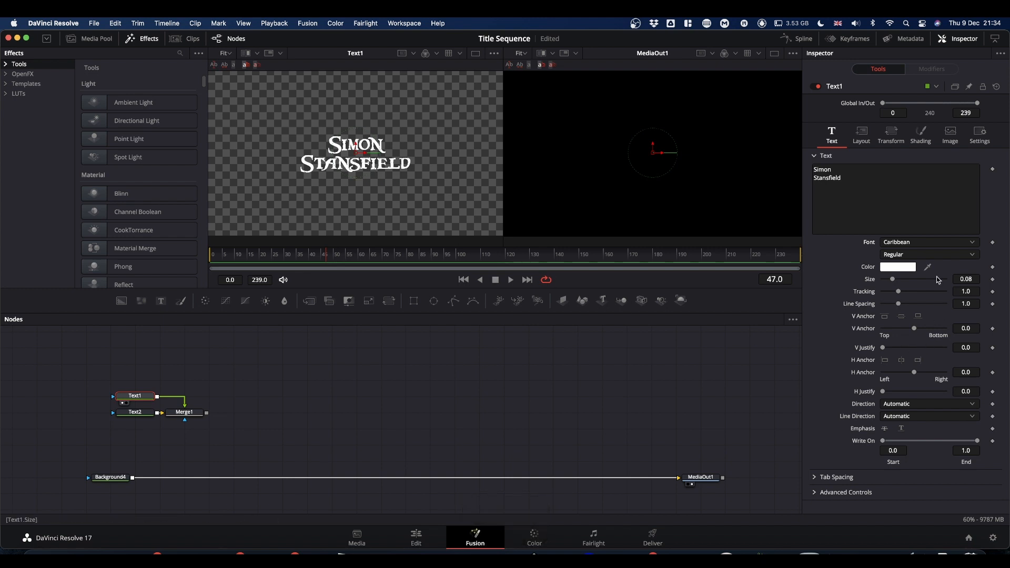
drag(893, 282, 900, 283)
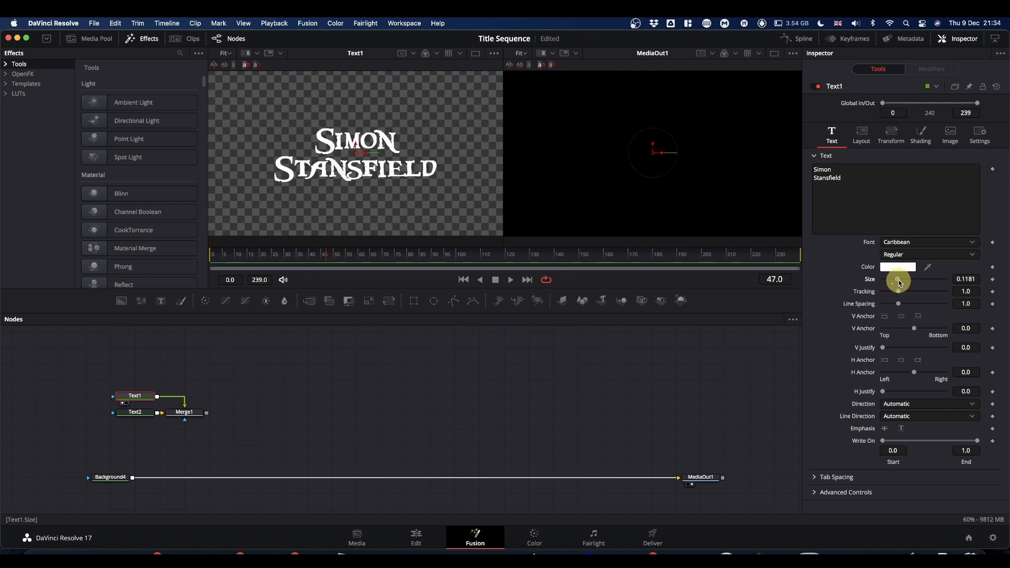
drag(355, 145, 357, 137)
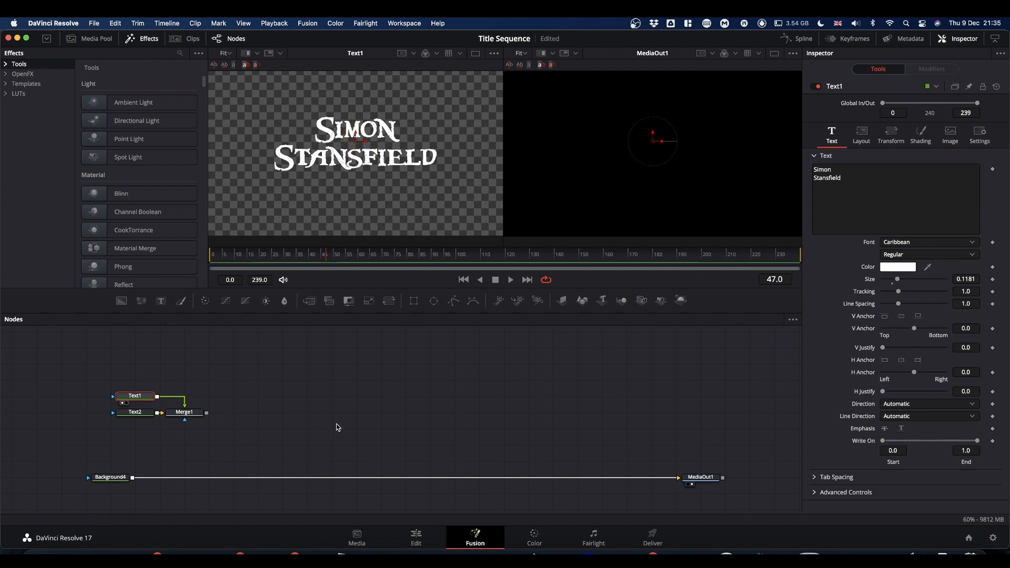
- Enter PRESENTS in Text2 with Open Sans Regular, view Merge1, and position the word just beneath the name
click(139, 416)
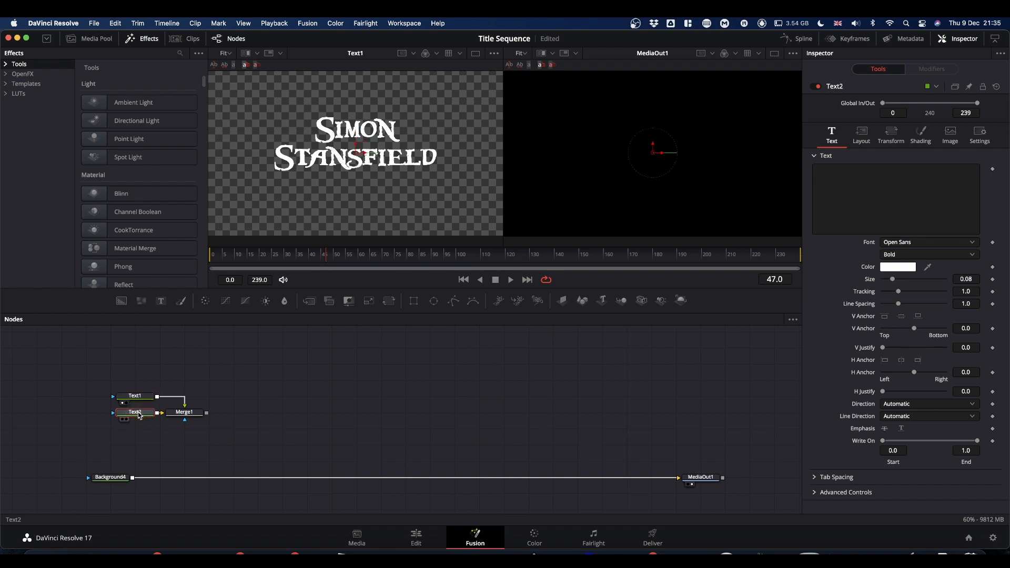
click(913, 169)
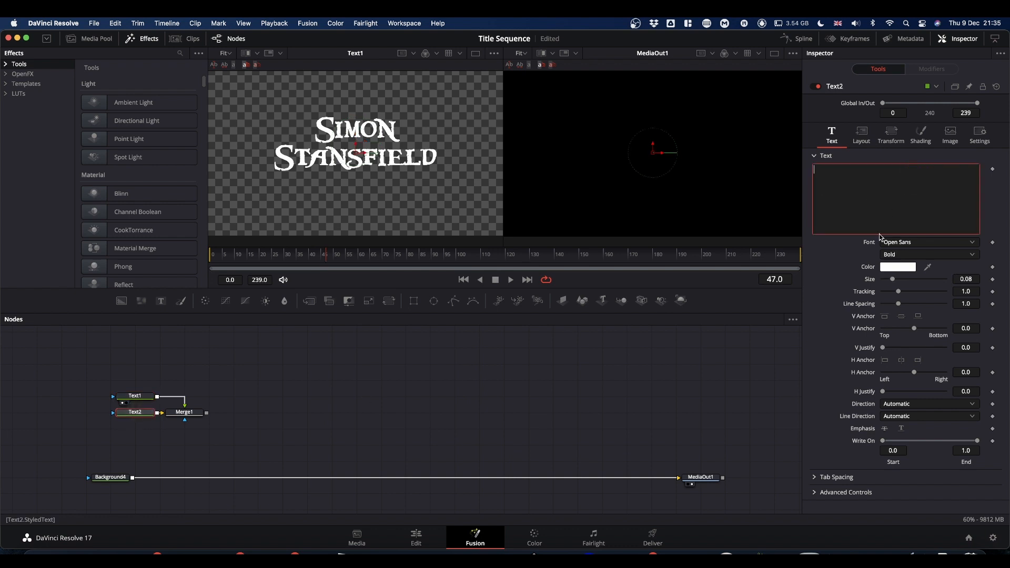
text(PRESENTS)
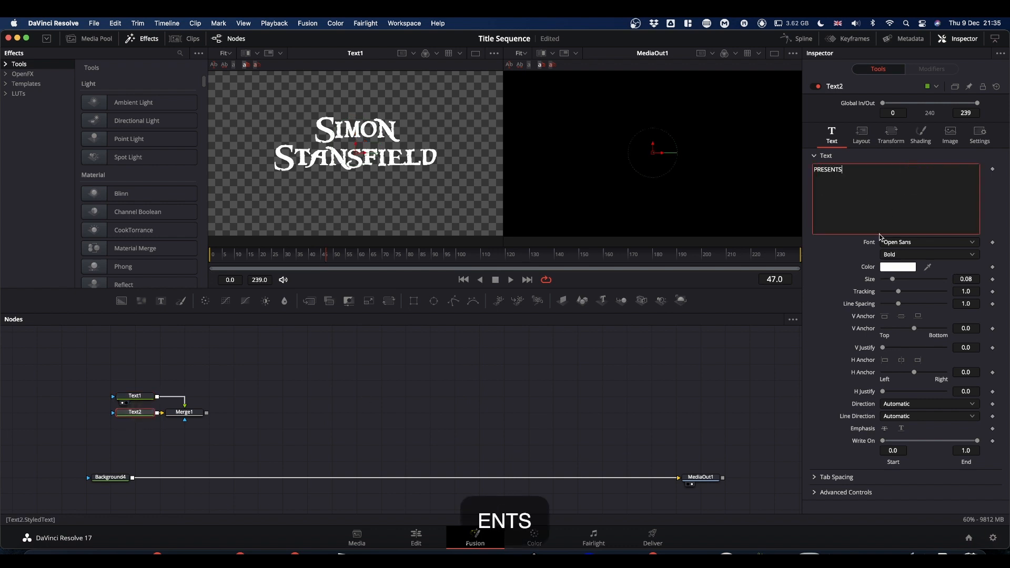
click(894, 254)
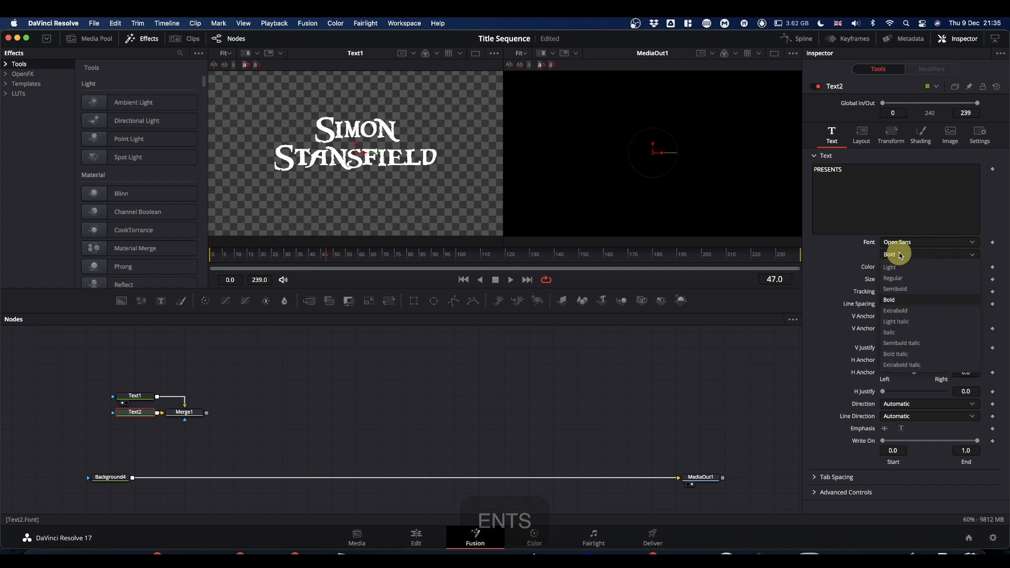
click(900, 279)
drag(190, 415, 357, 173)
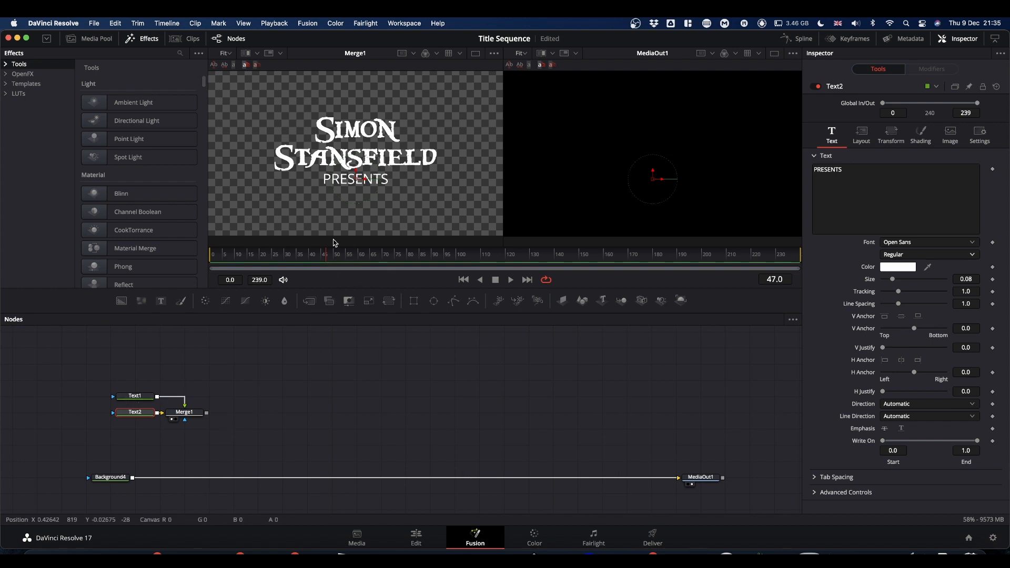
- Go to frame 0 and apply a Follower modifier to the text of Text1
drag(326, 259, 194, 266)
click(144, 397)
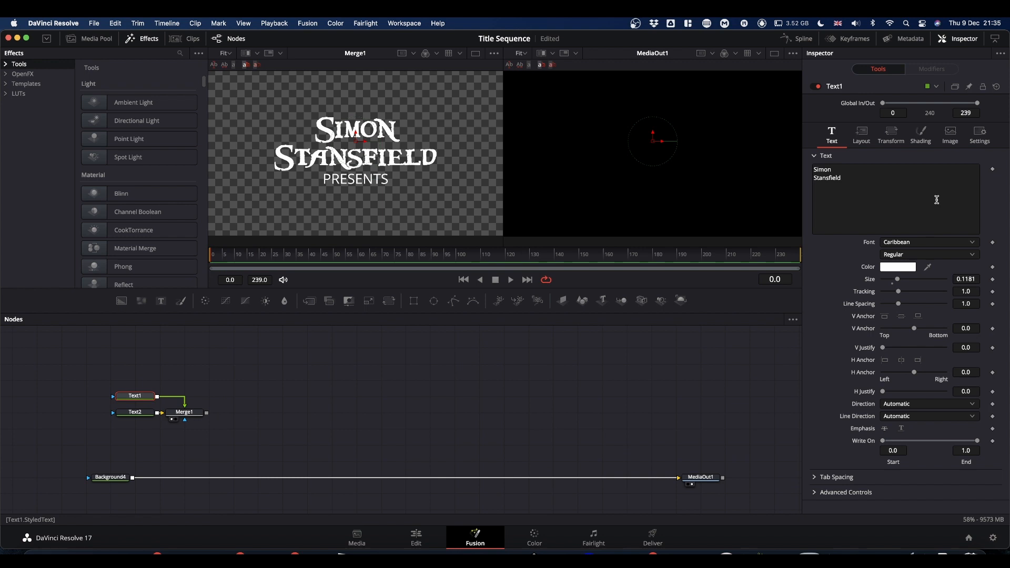
right_click(867, 186)
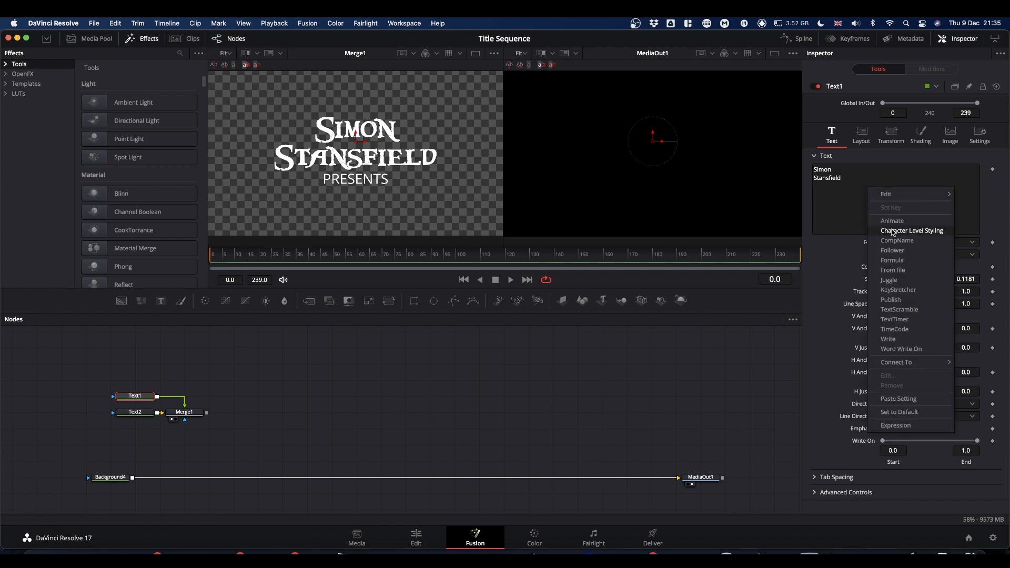
click(894, 251)
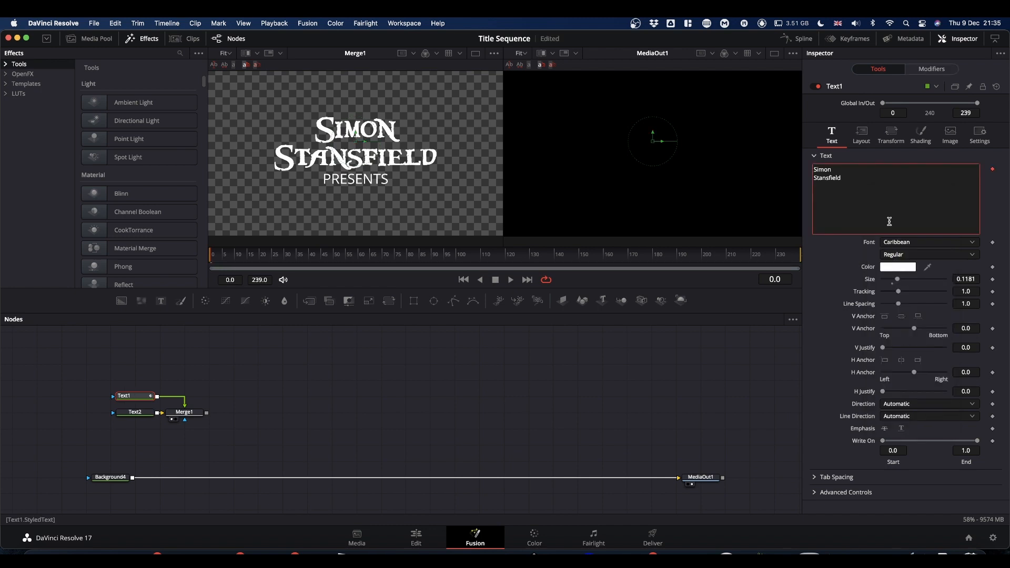
- Set the Follower modifier's delay to 2.0 and its order to Random But One by One
click(931, 70)
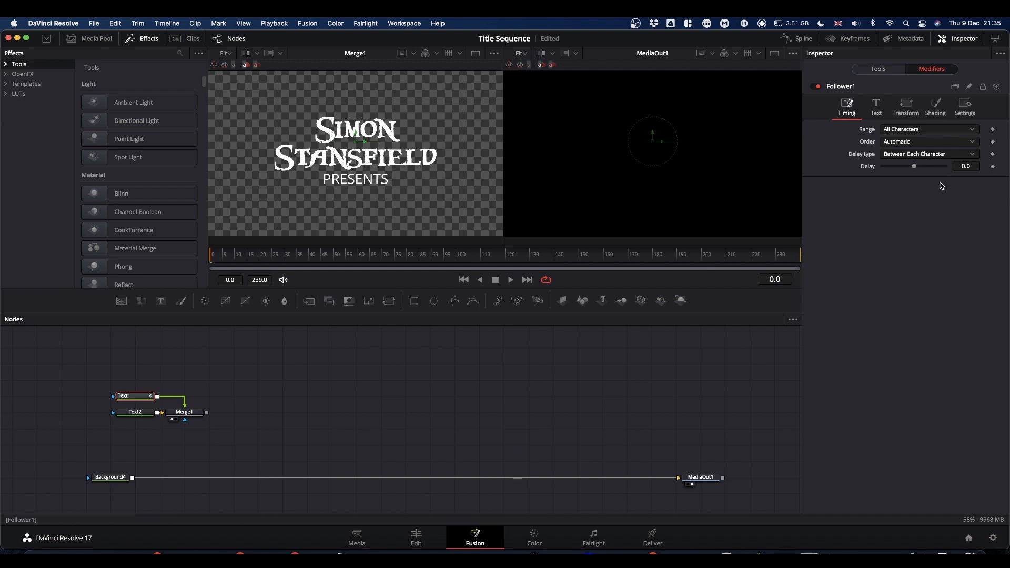
click(967, 166)
text(2)
click(941, 230)
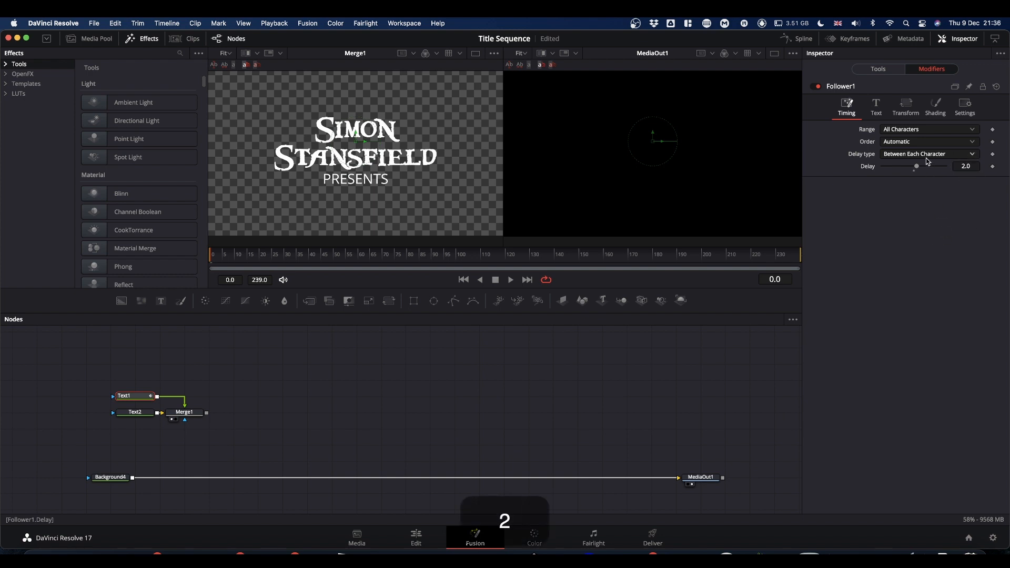
click(901, 141)
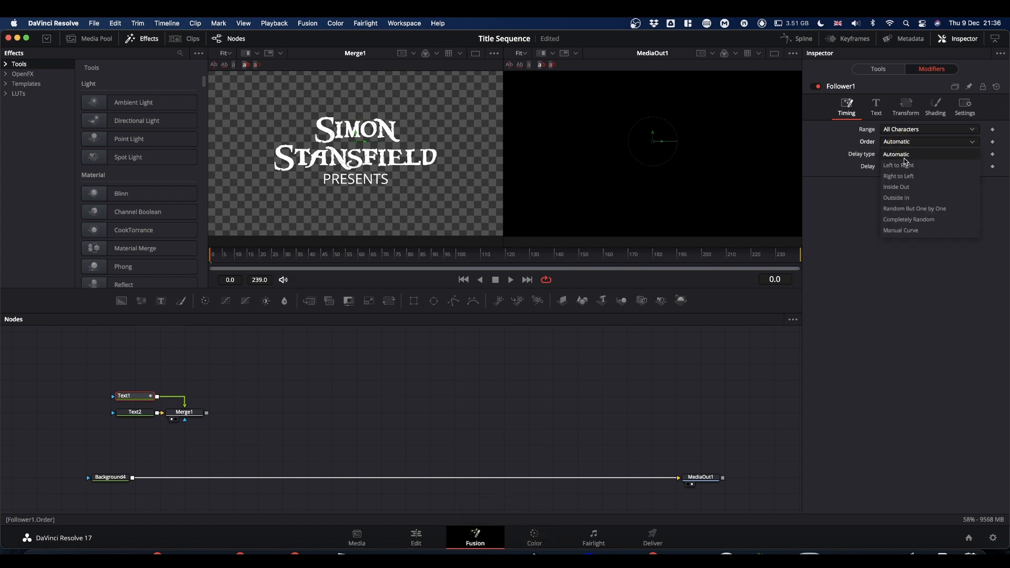
click(920, 210)
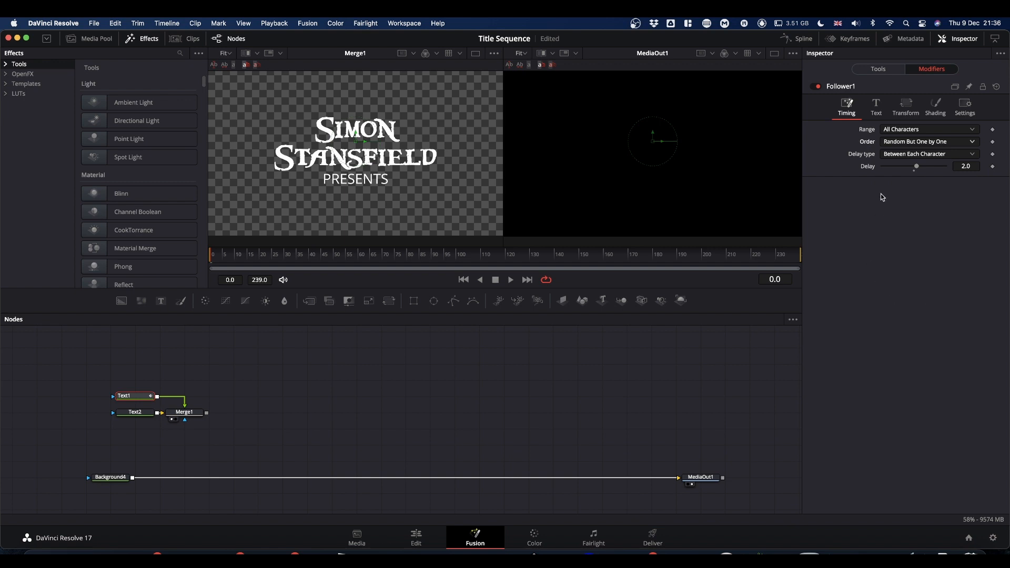
- Add keyframes at frame 0 for the Follower modifier's X and Y character size
click(910, 109)
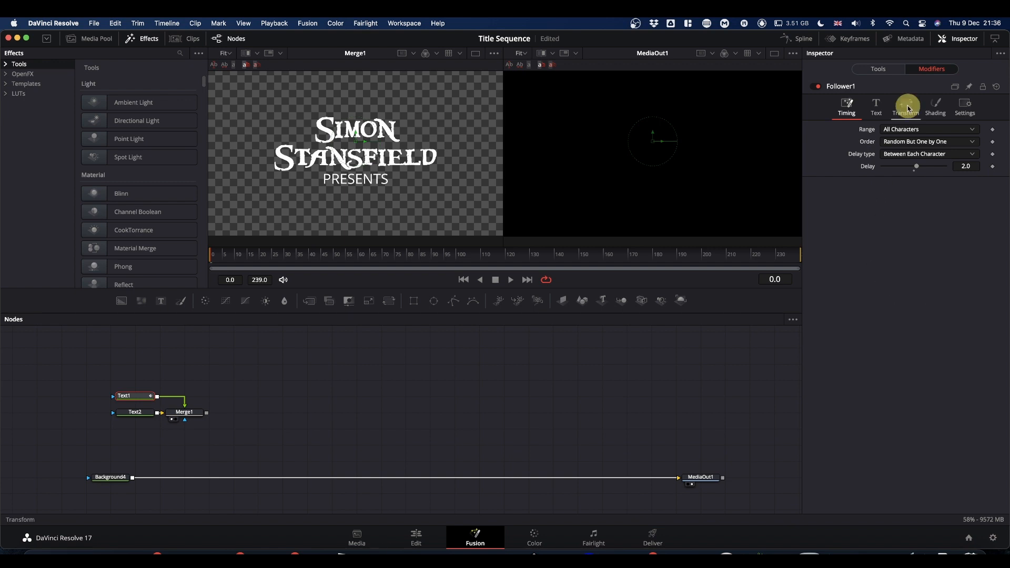
click(815, 225)
click(993, 238)
click(993, 250)
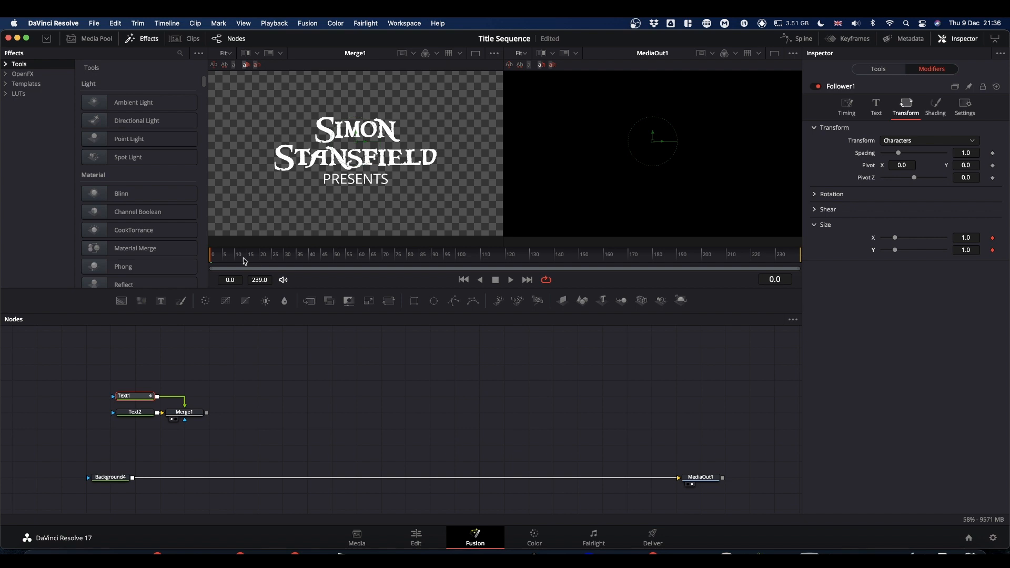
- Keyframe the Text1 Follower's X and Y character size at 1.0 on frame 12 and at 0.0 on frame 0
drag(243, 259, 241, 261)
click(993, 239)
click(993, 251)
click(989, 240)
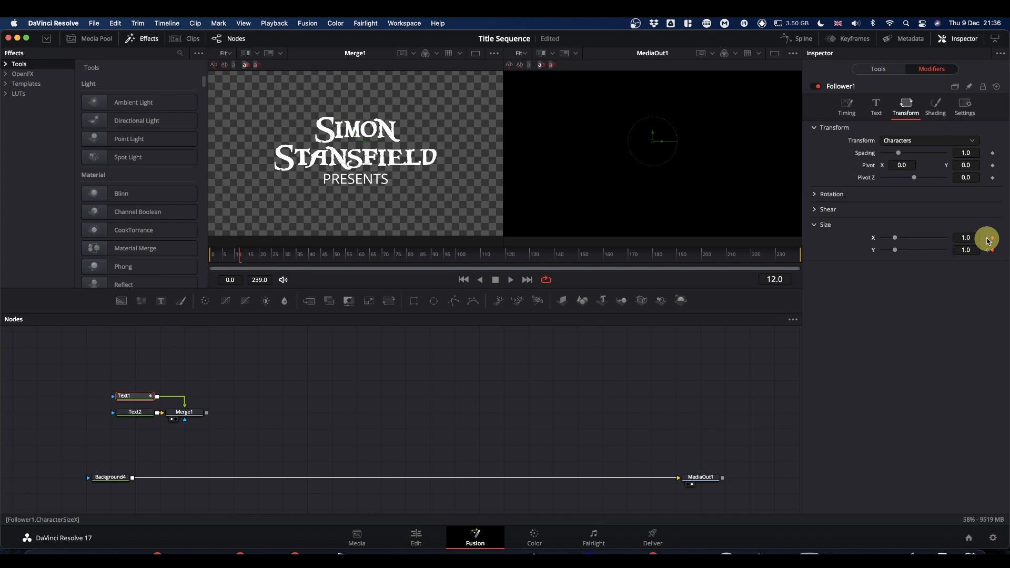
drag(897, 239, 787, 248)
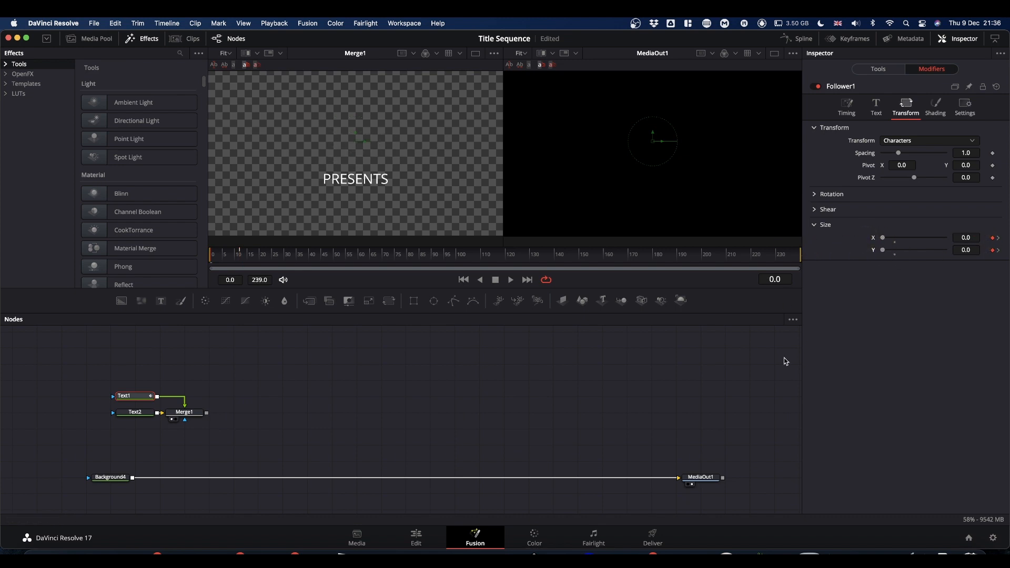
- Play the name's letter-by-letter scaling animation from the first frame to check it
key(space)
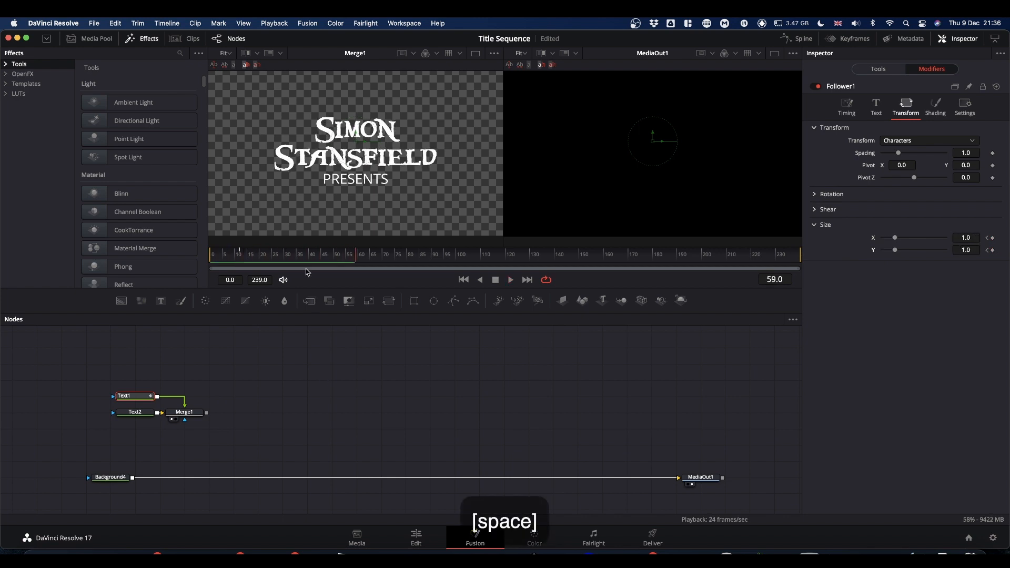
drag(247, 253, 191, 255)
key(space)
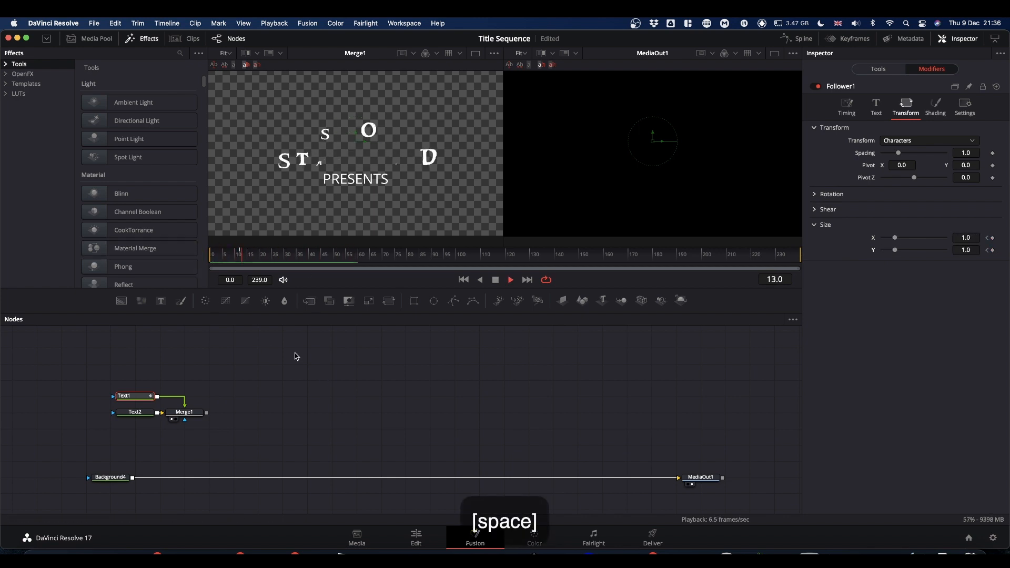
- Go to frame 42 and apply a Follower modifier to the PRESENTS text of Text2
click(330, 257)
drag(333, 257, 316, 259)
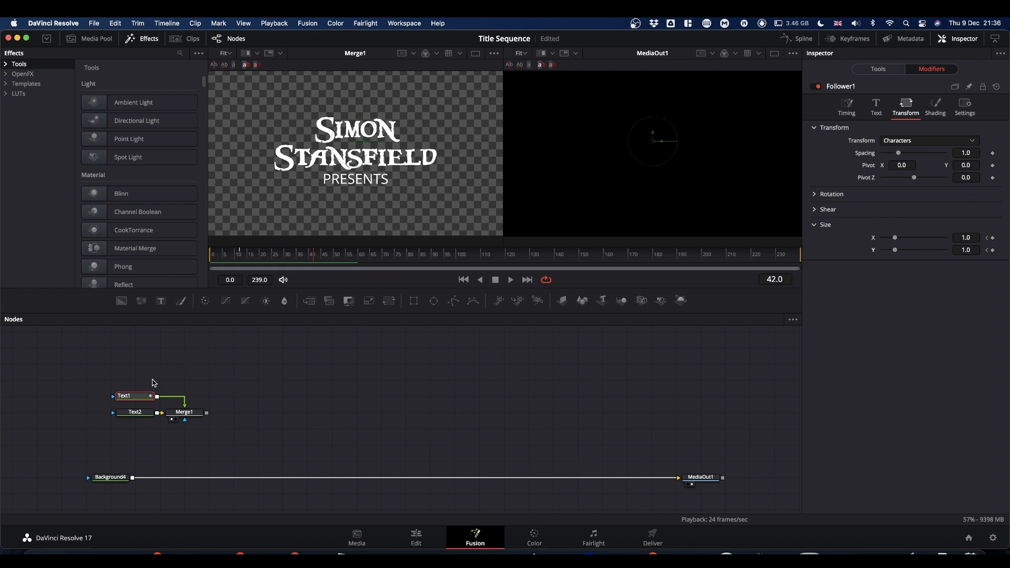
click(140, 413)
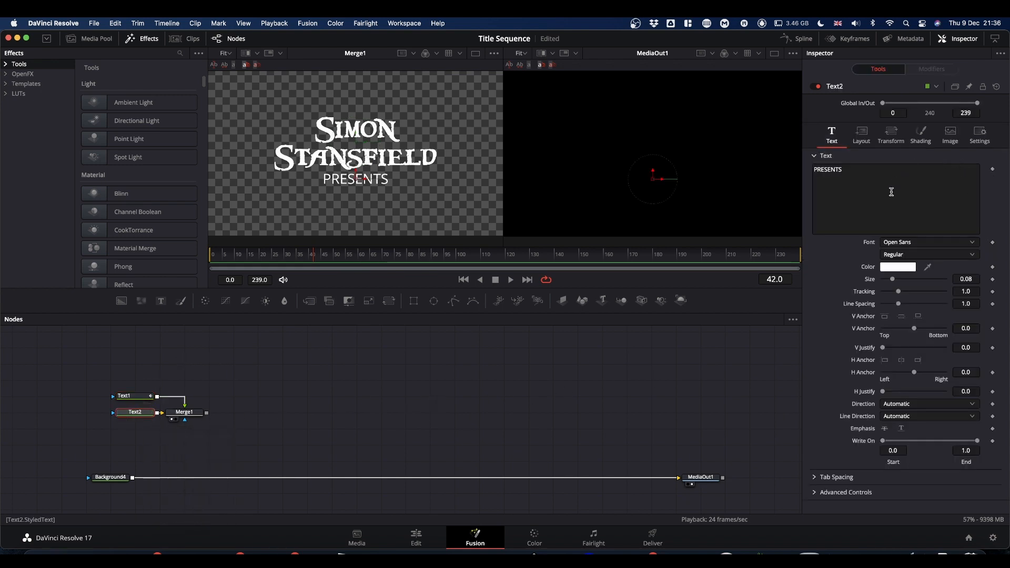
right_click(863, 192)
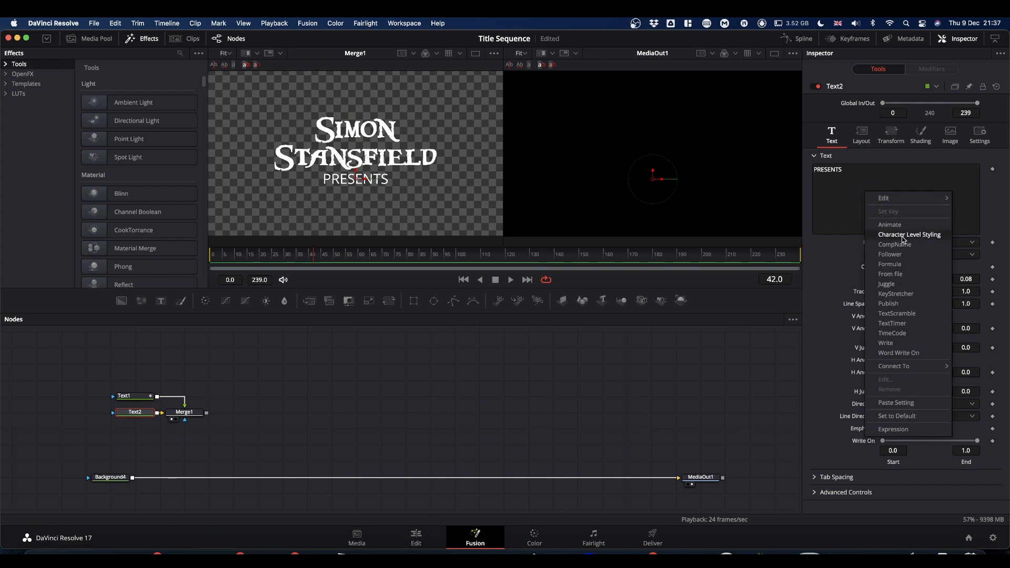
click(899, 256)
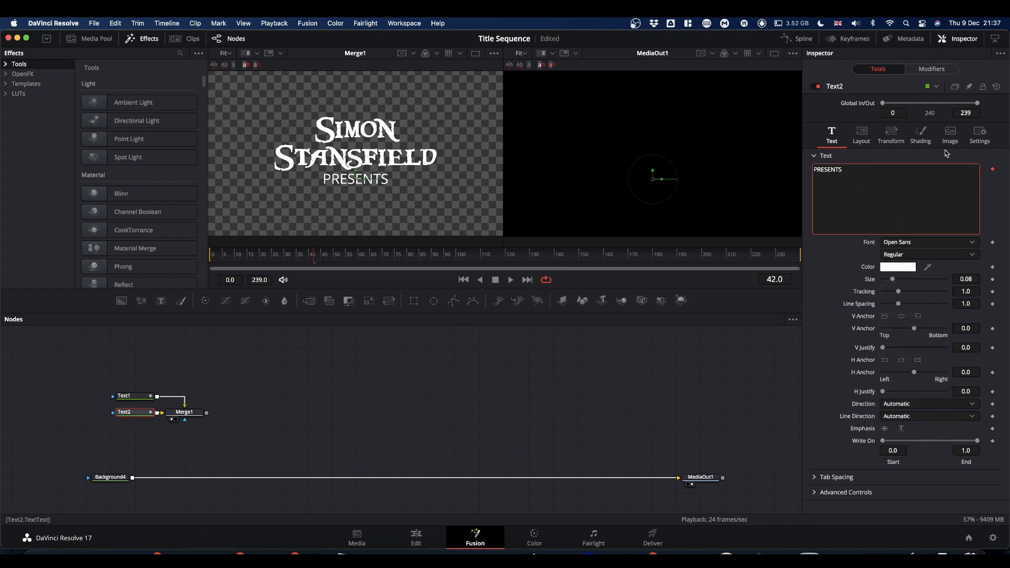
- Set the delay of Text2's Follower modifier to 2.0
click(931, 70)
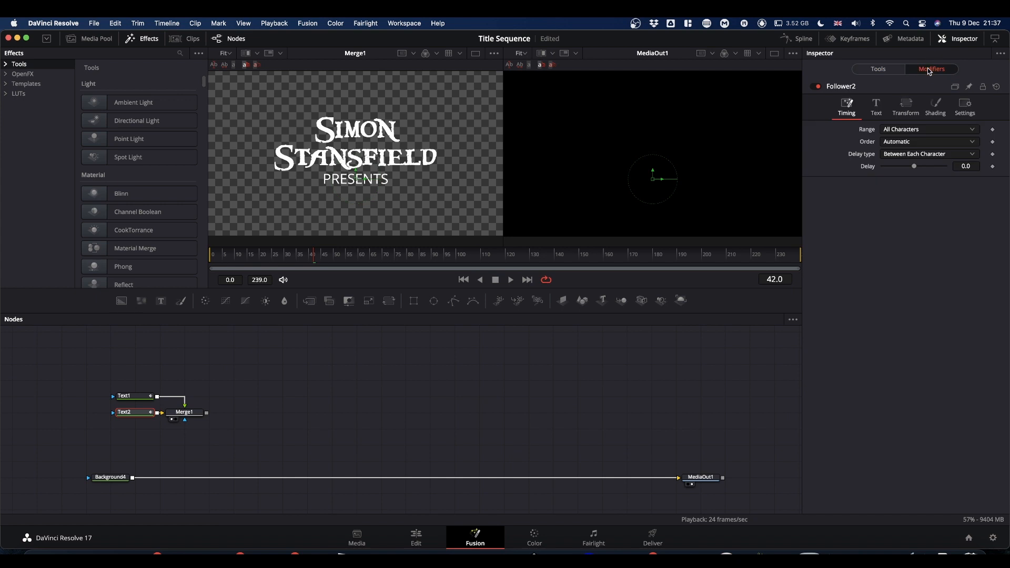
click(965, 166)
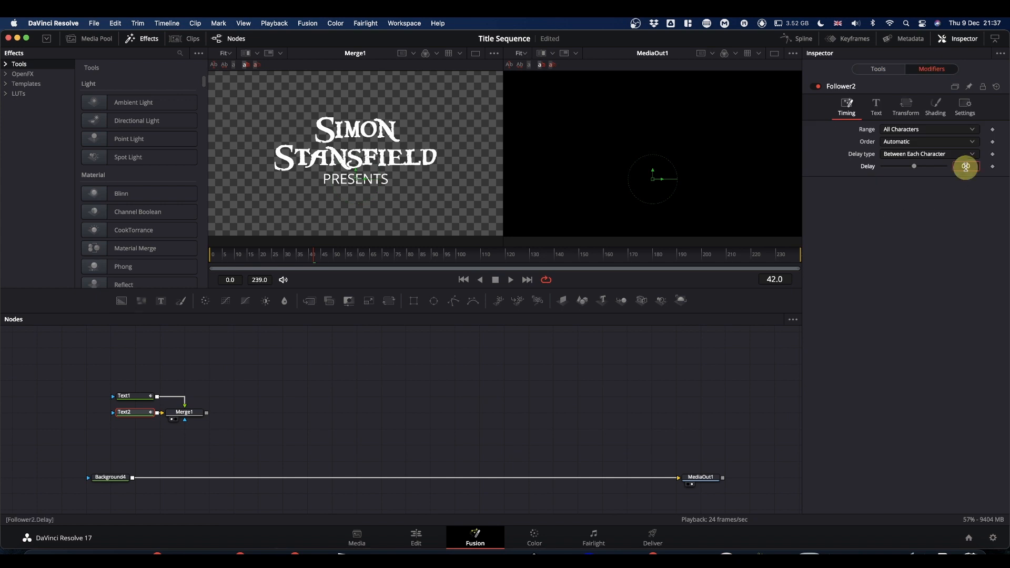
text(2)
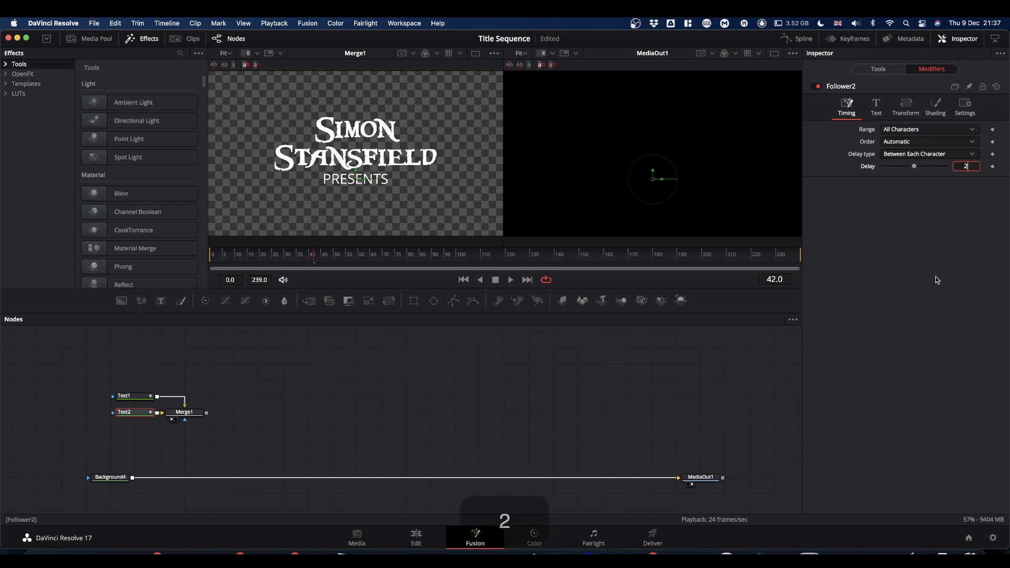
click(906, 284)
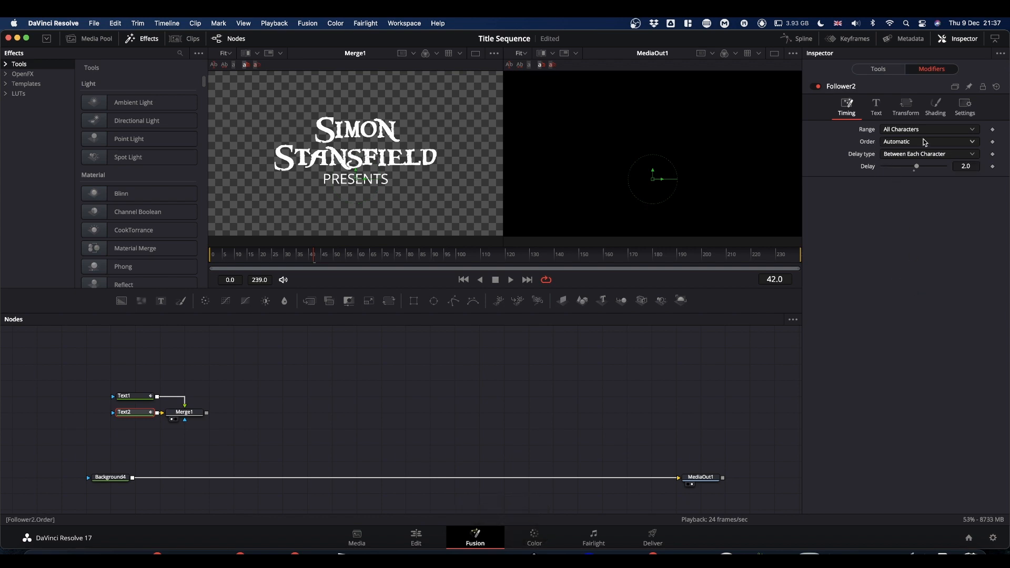
- Add a keyframe at frame 42 for the shading position offset of Text2's Follower modifier
click(936, 110)
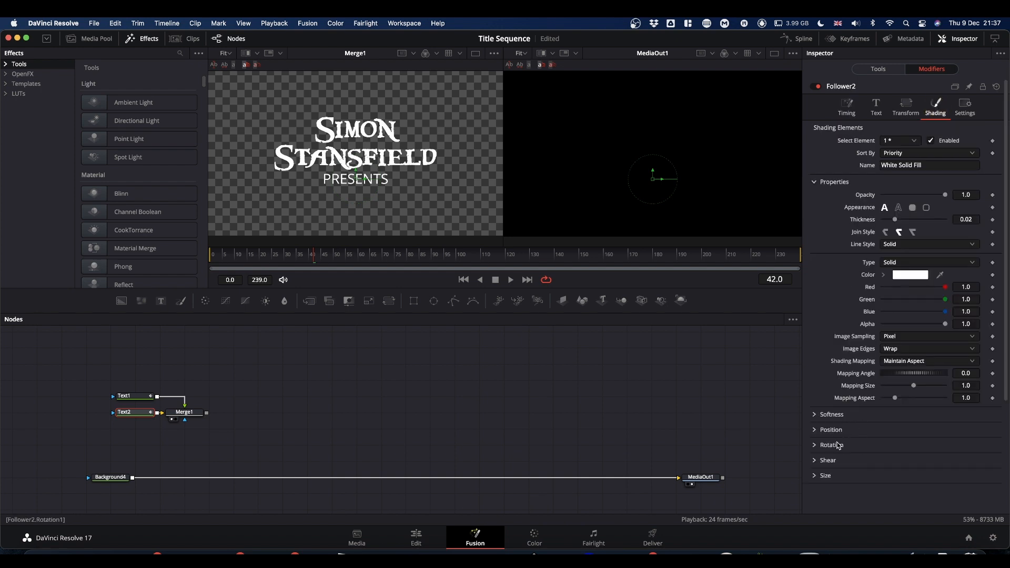
click(815, 430)
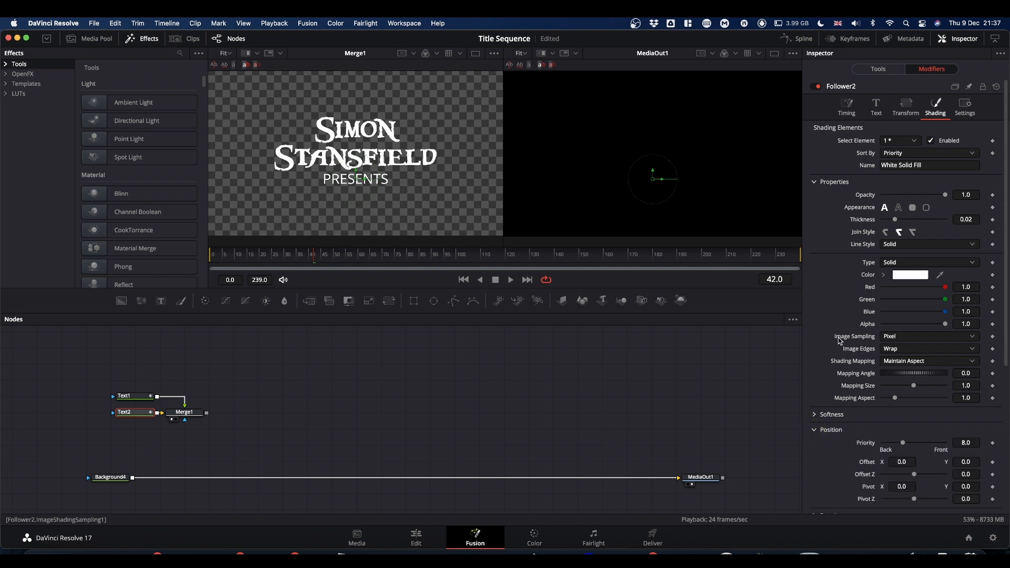
scroll(840, 341, down, 5)
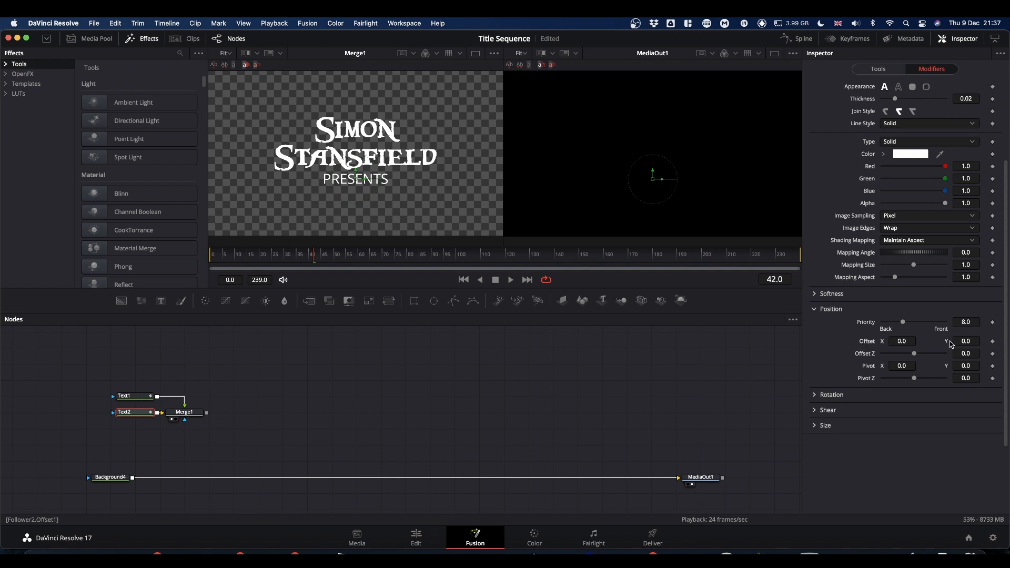
click(993, 342)
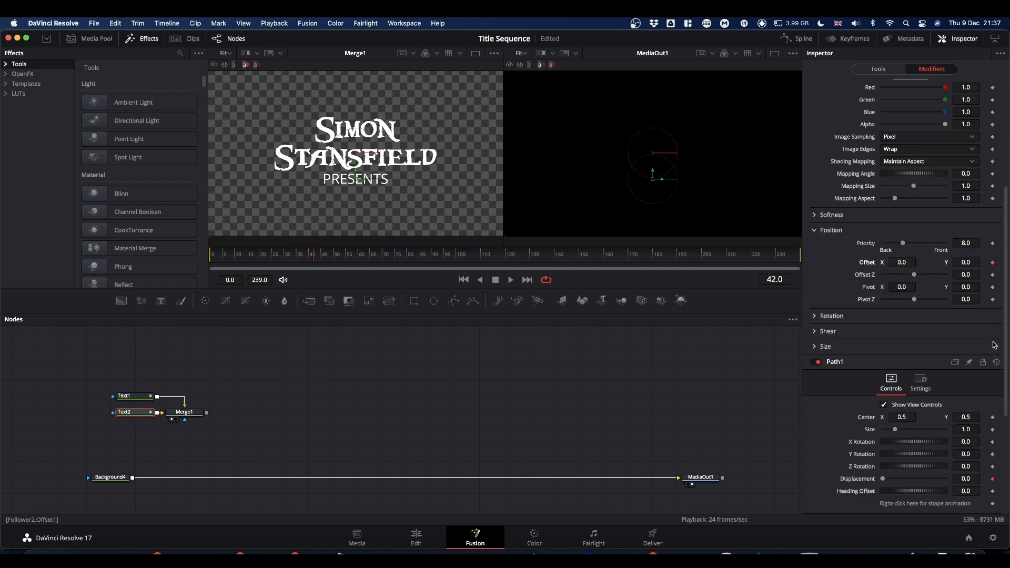
click(839, 362)
scroll(919, 249, up, 3)
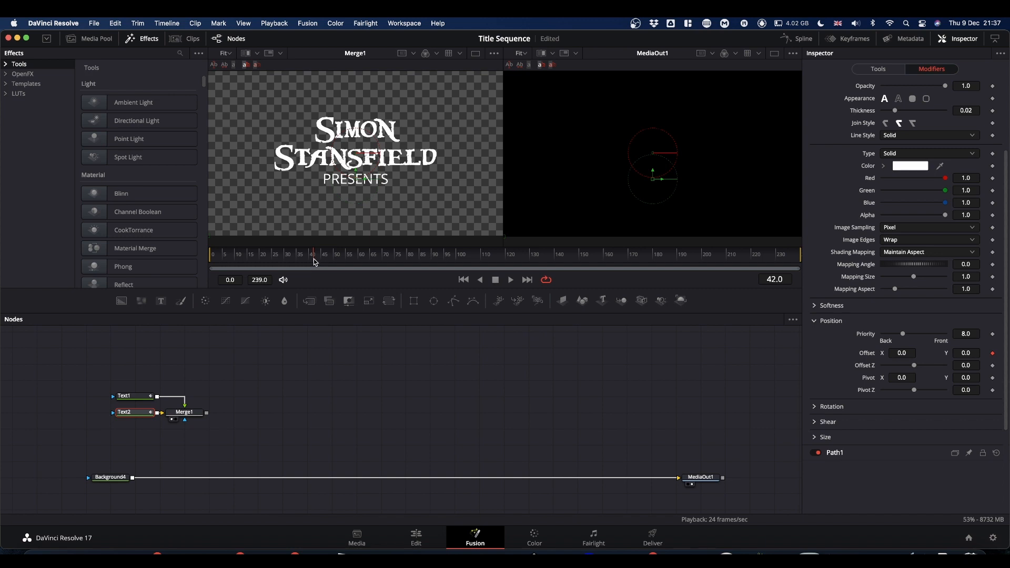
- Keyframe the Follower's shading position offset at 0.0 on frame 54
drag(316, 262, 352, 267)
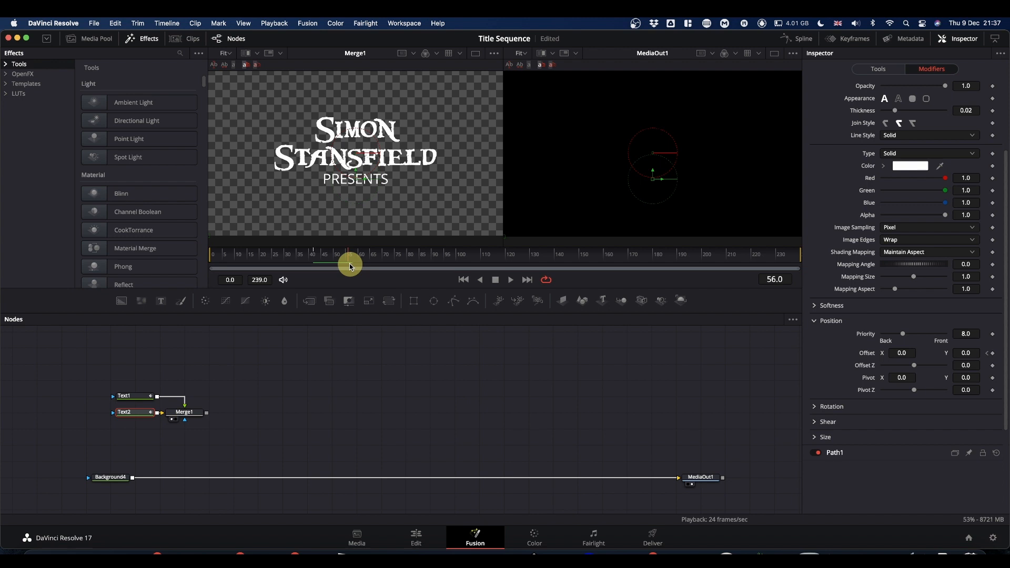
drag(351, 267, 346, 268)
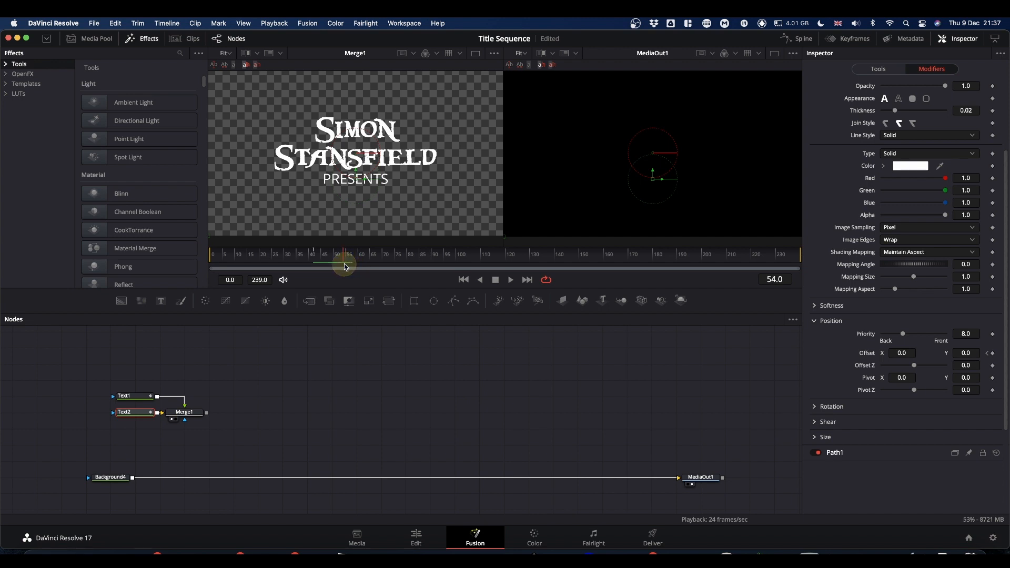
click(993, 353)
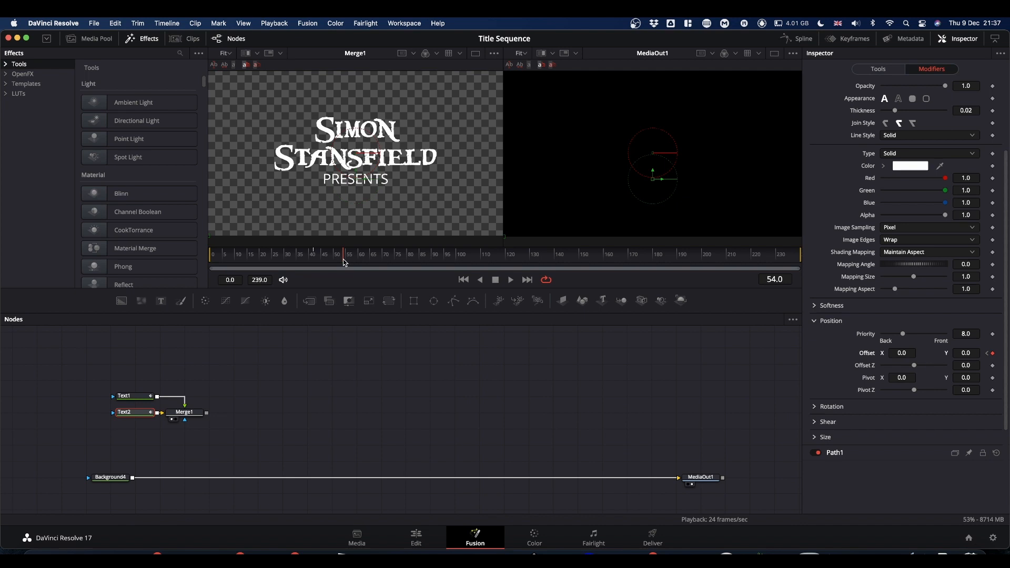
- Return to the frame 42 offset keyframe and set the Y offset to -2.664 so PRESENTS starts below the frame
click(987, 353)
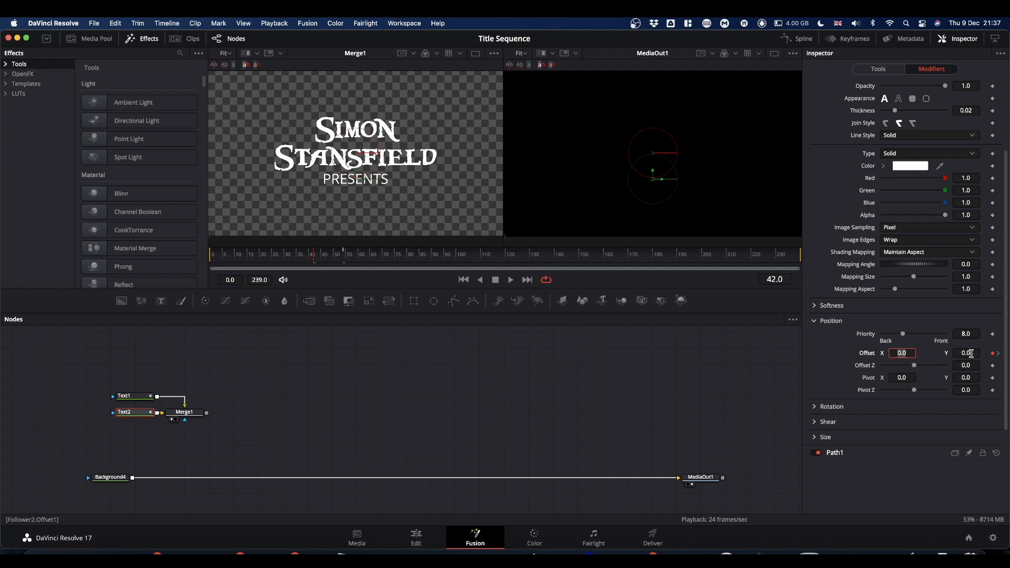
drag(971, 354, 299, 367)
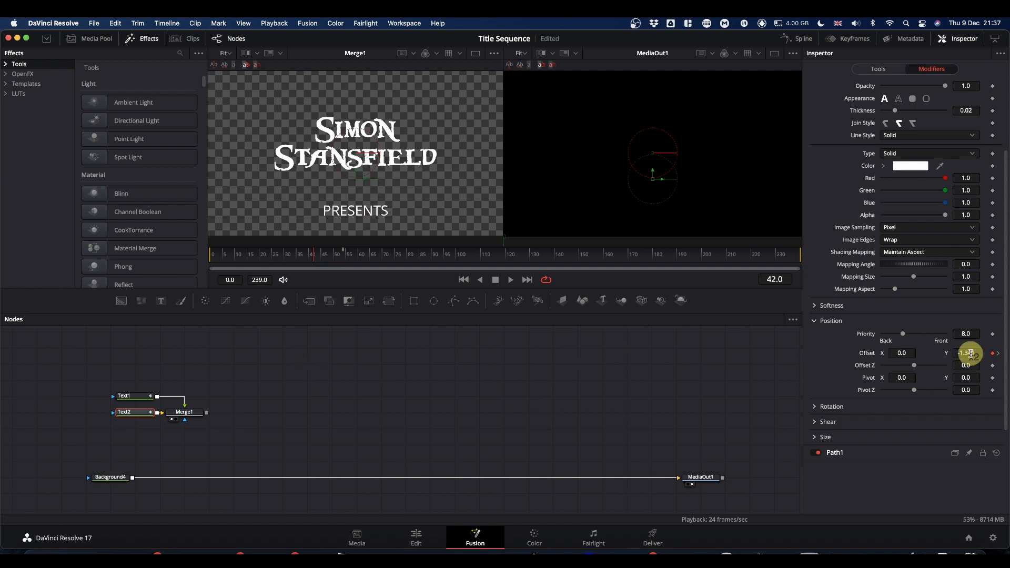
drag(973, 354, 607, 356)
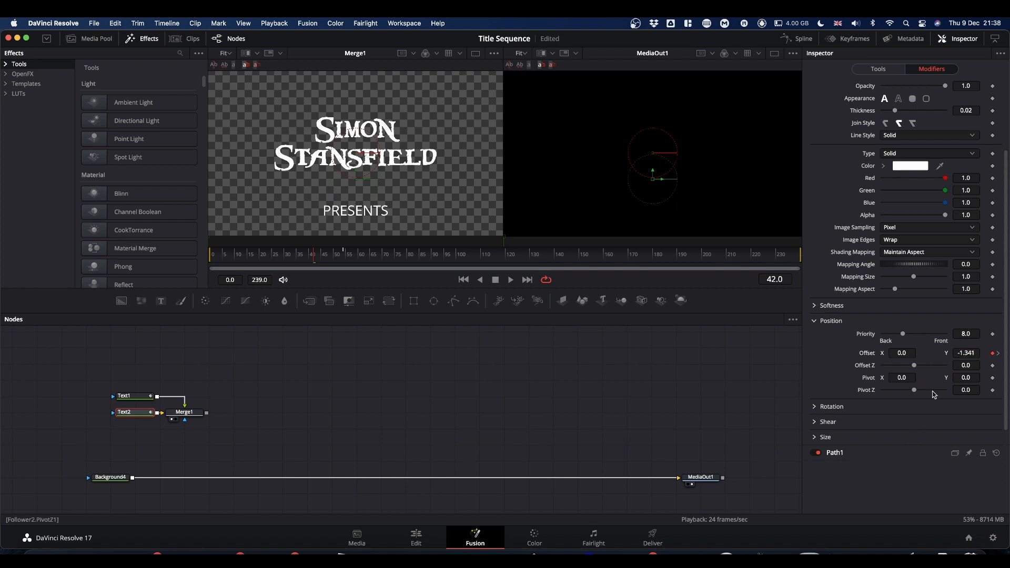
drag(971, 354, 318, 373)
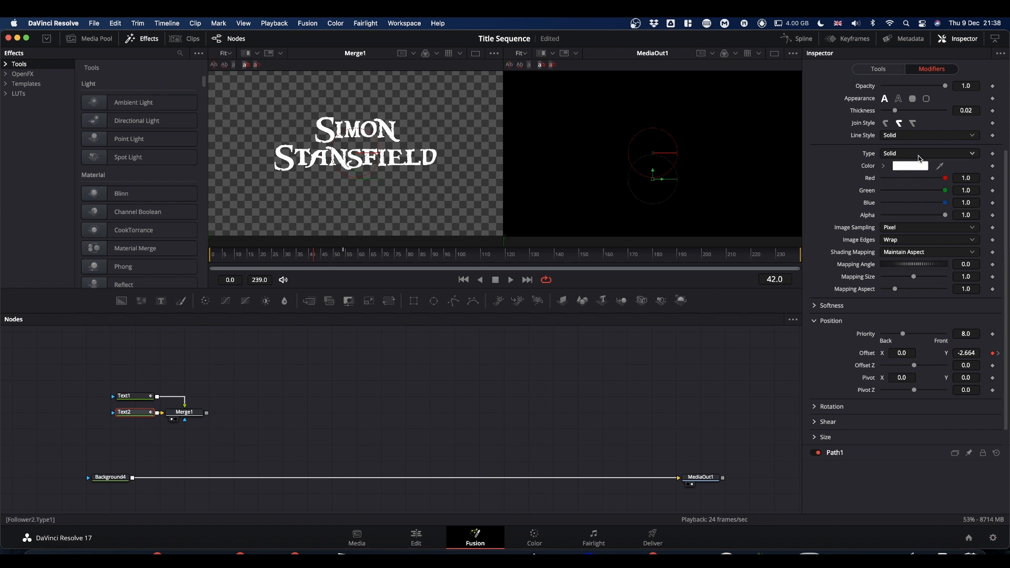
- Keyframe the shading opacity of Text2's Follower at 0.0 on frame 42 and at 1.0 on frame 54
scroll(903, 146, up, 3)
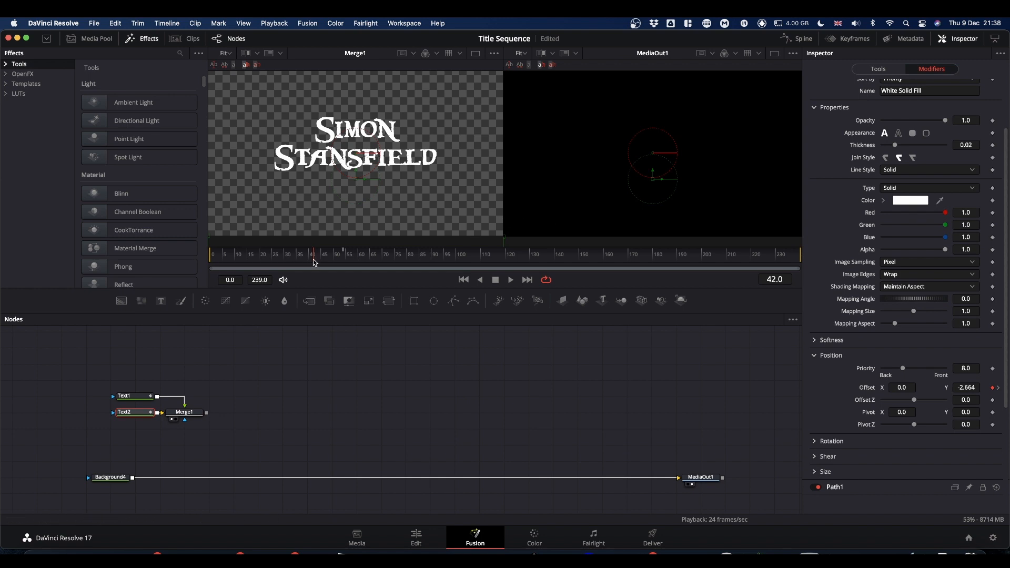
click(993, 121)
drag(947, 123, 828, 121)
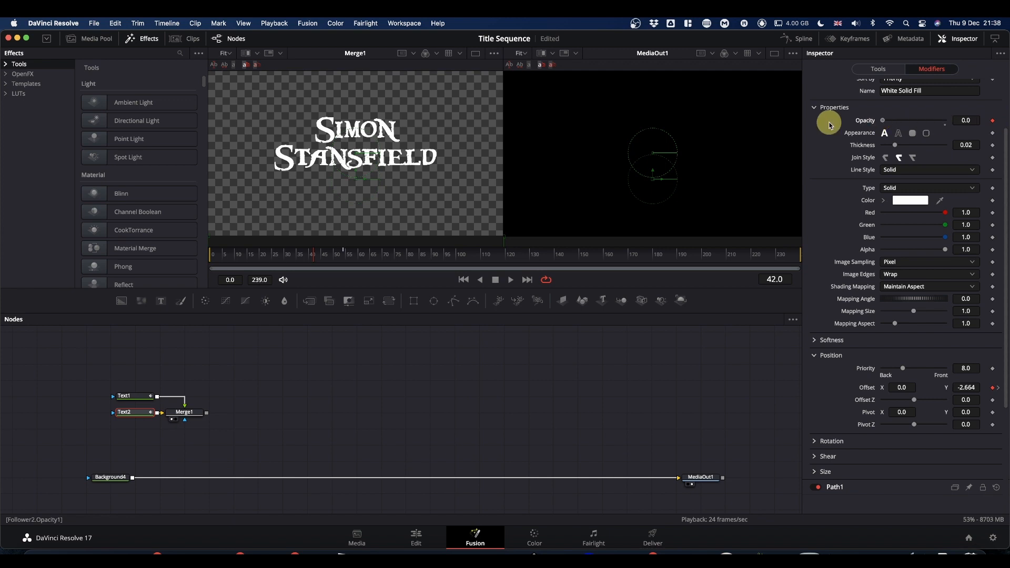
click(343, 257)
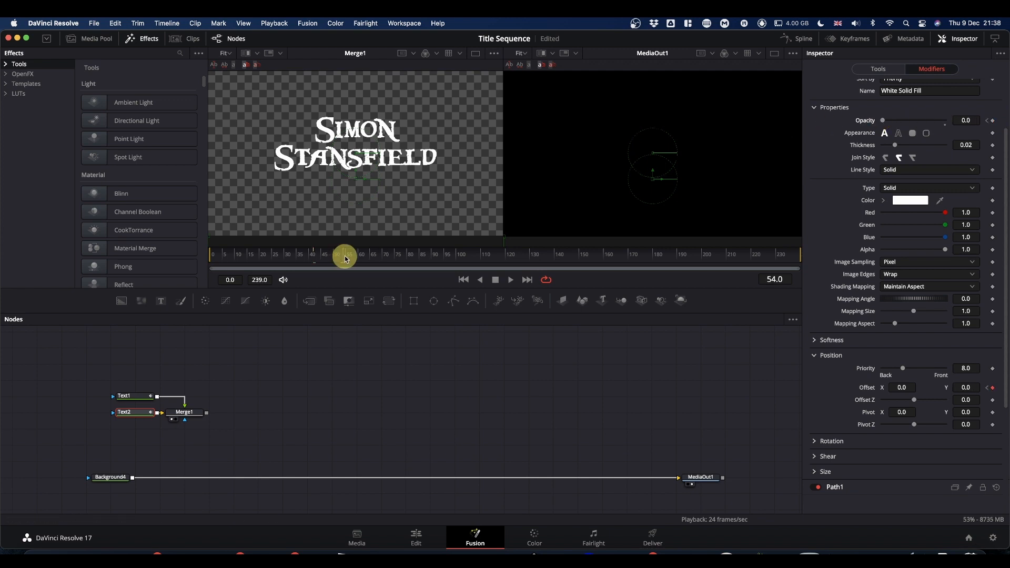
click(884, 121)
drag(884, 122, 995, 120)
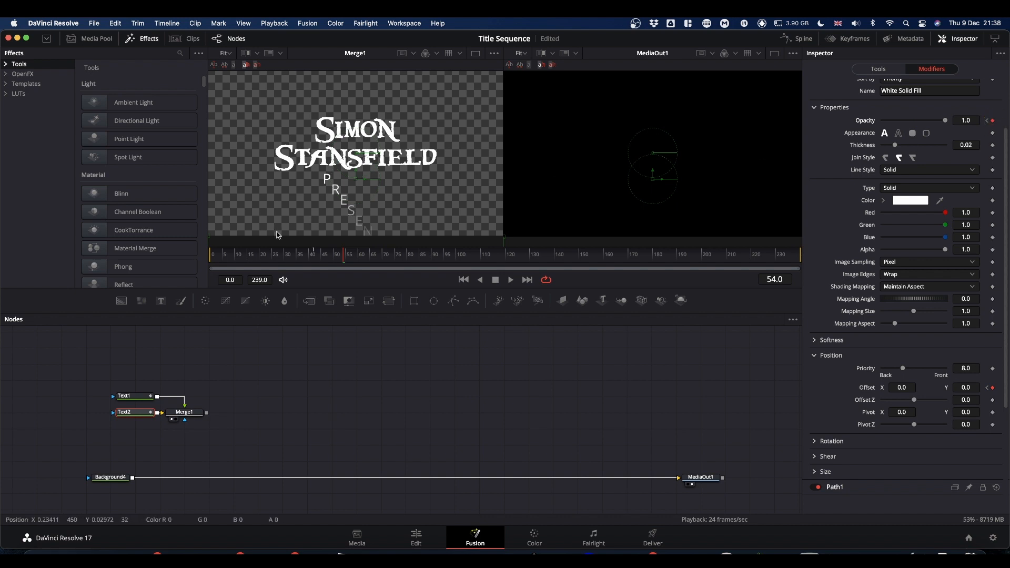
- Play the composition from frame 0 to check the name and PRESENTS animations together
drag(276, 254, 191, 255)
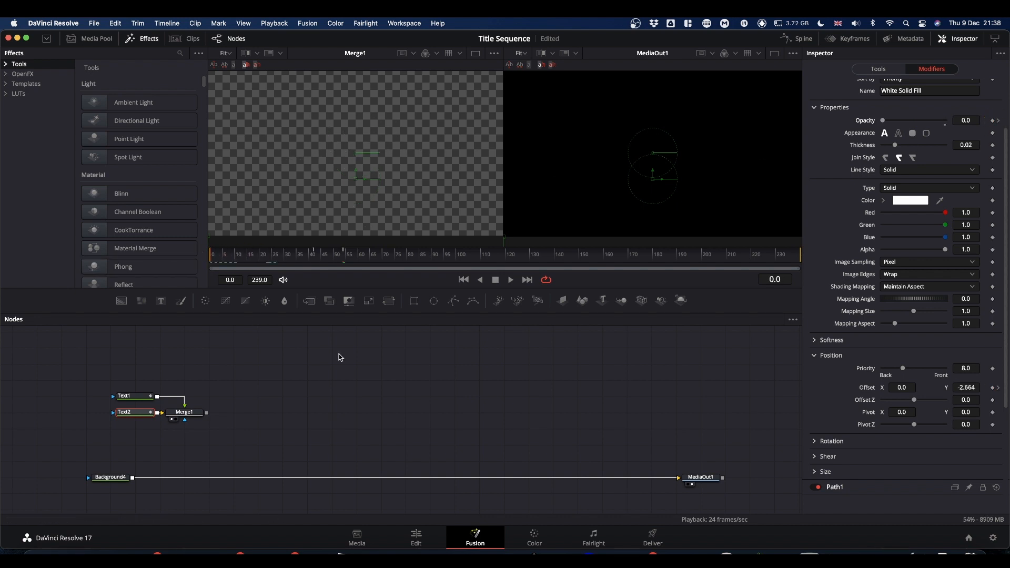
key(space)
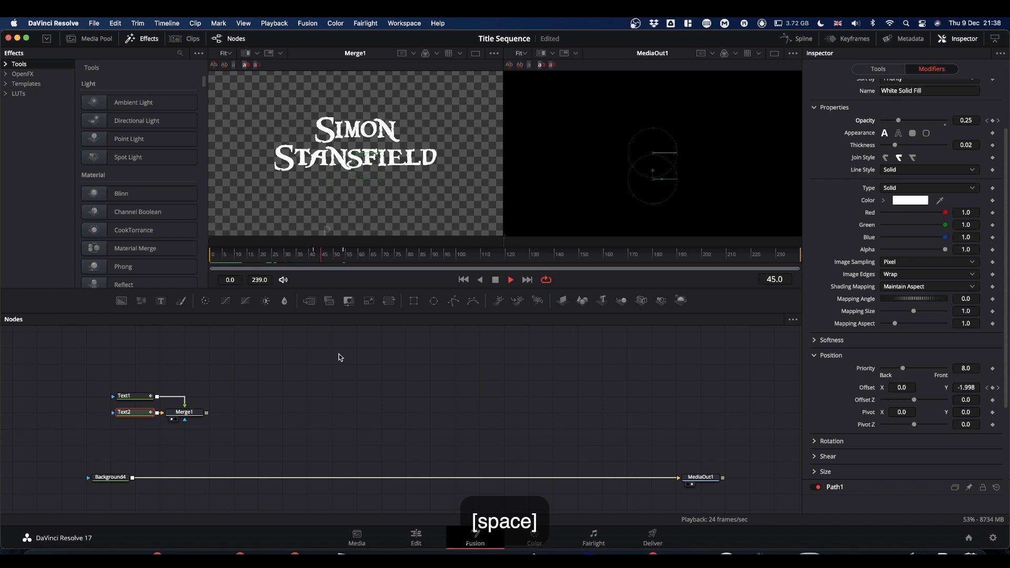
key(space)
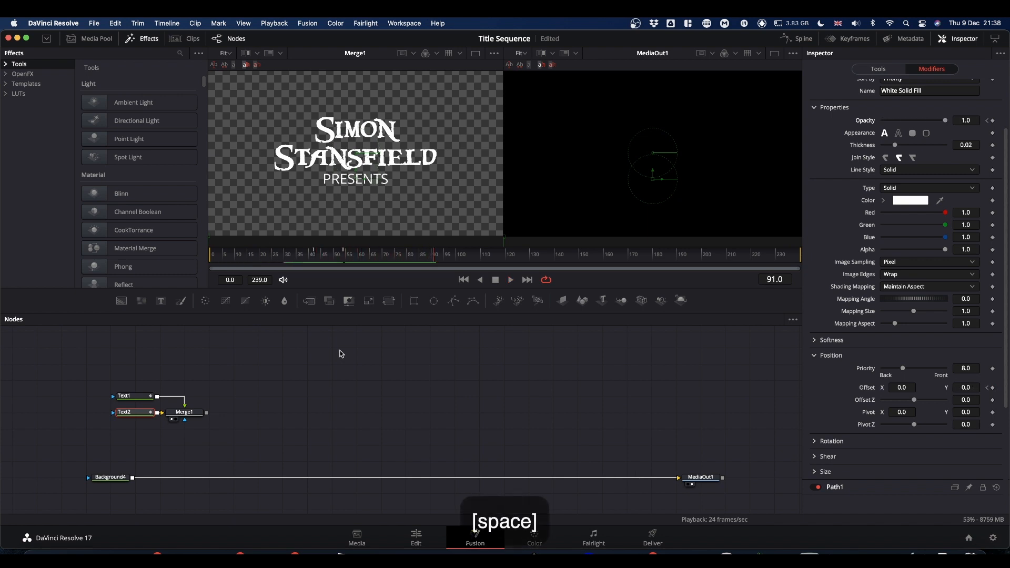
- Move the text and merge nodes aside, then add a Blur node fed by Merge1, viewed with its blur size set to 5.5
drag(106, 369, 153, 384)
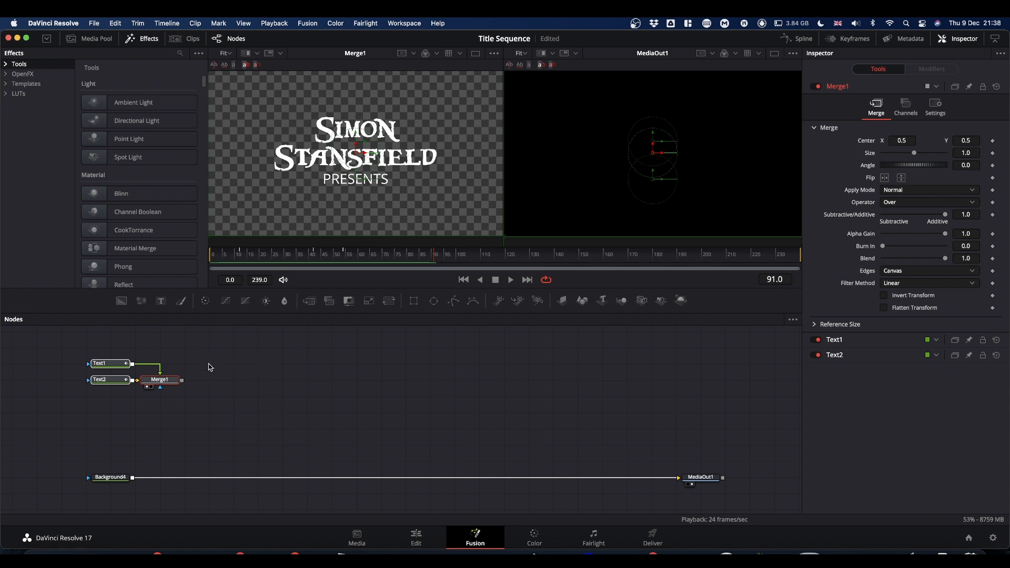
mouse_move(166, 384)
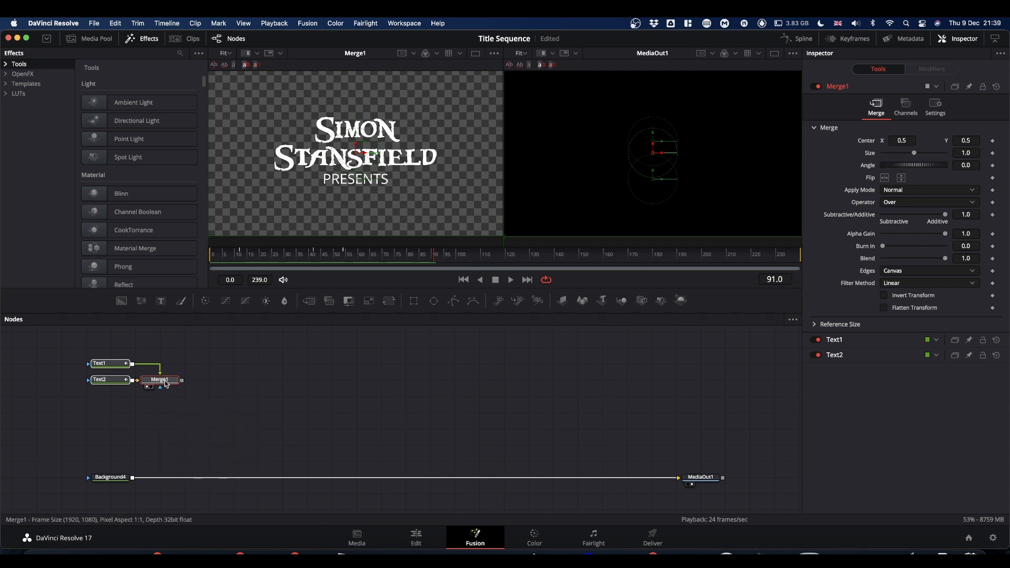
drag(284, 302, 234, 412)
drag(182, 381, 360, 177)
click(238, 413)
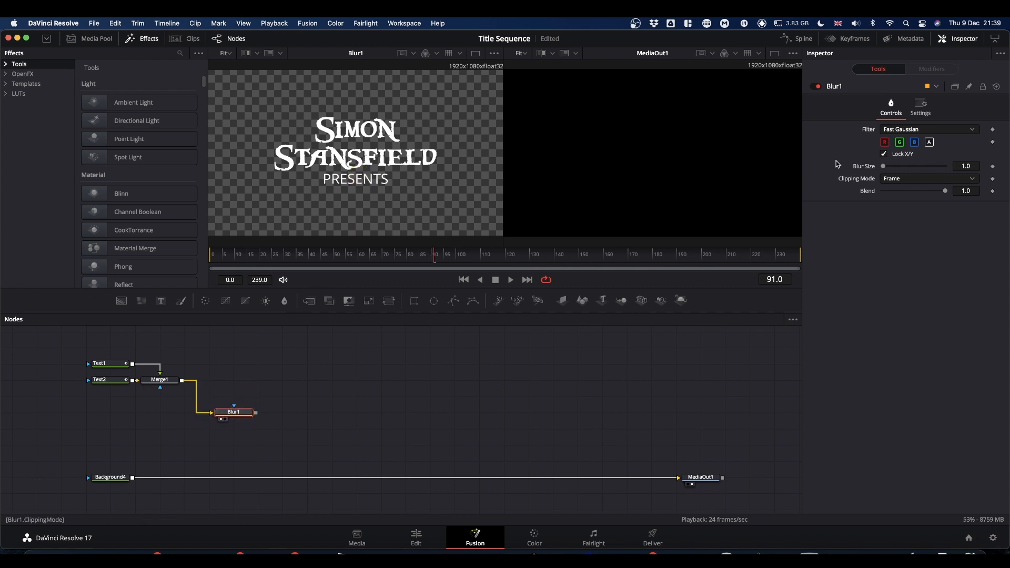
drag(886, 169, 889, 170)
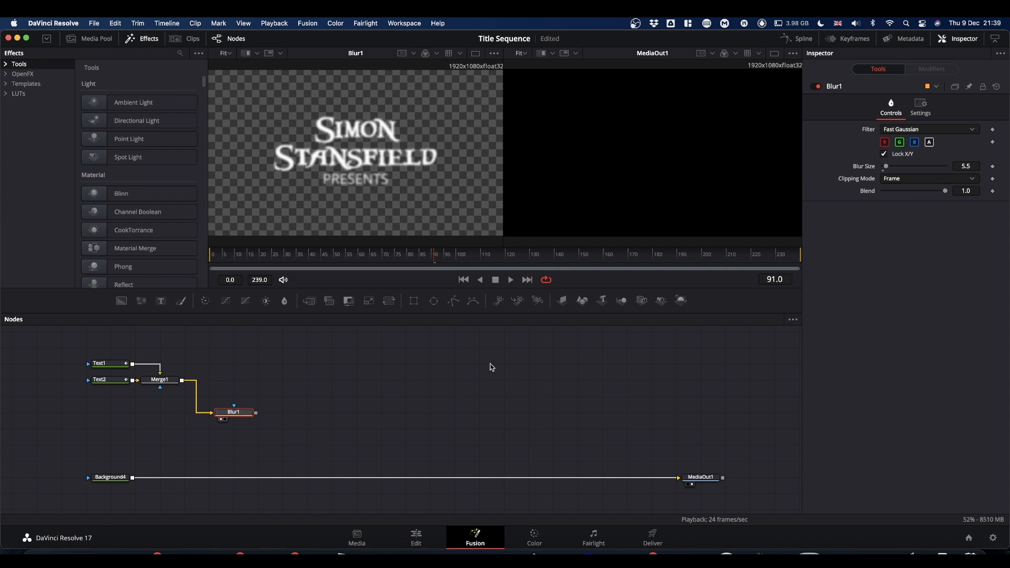
- Add an Erode/Dilate node after Blur1, show it in the first viewer, and set its amount to -0.0019
key(shift+space)
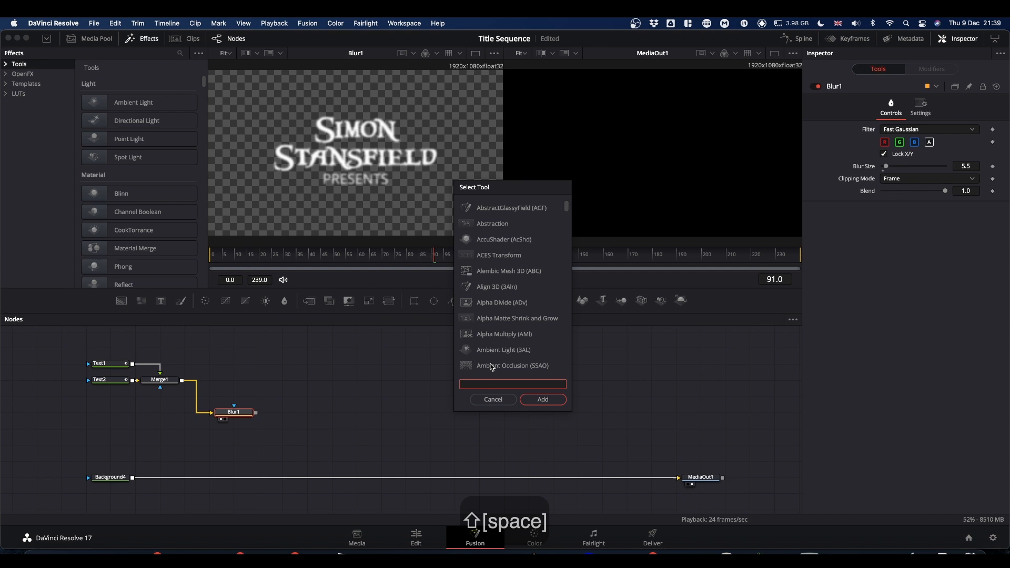
text(erode)
key(Return)
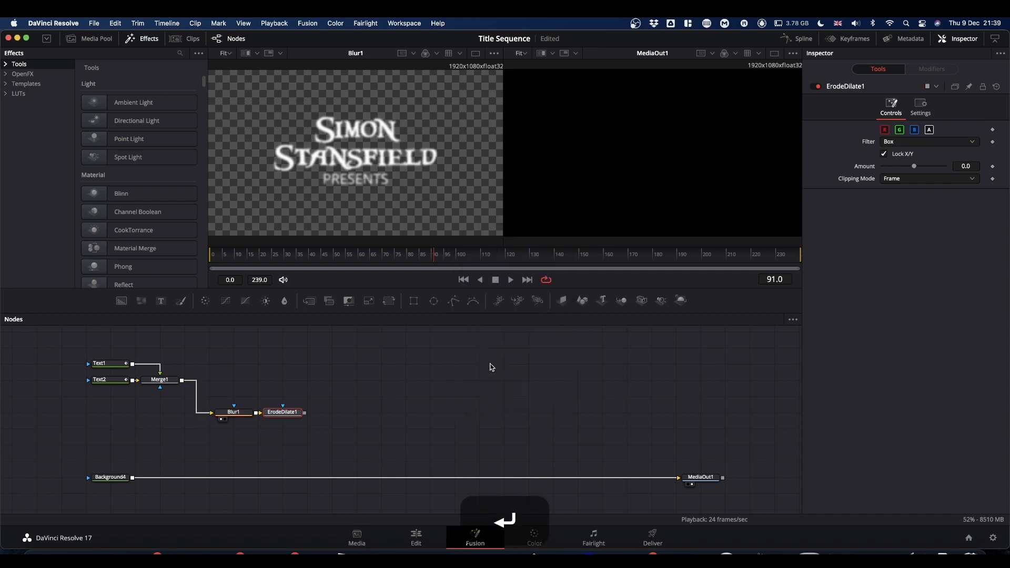
drag(284, 412, 402, 154)
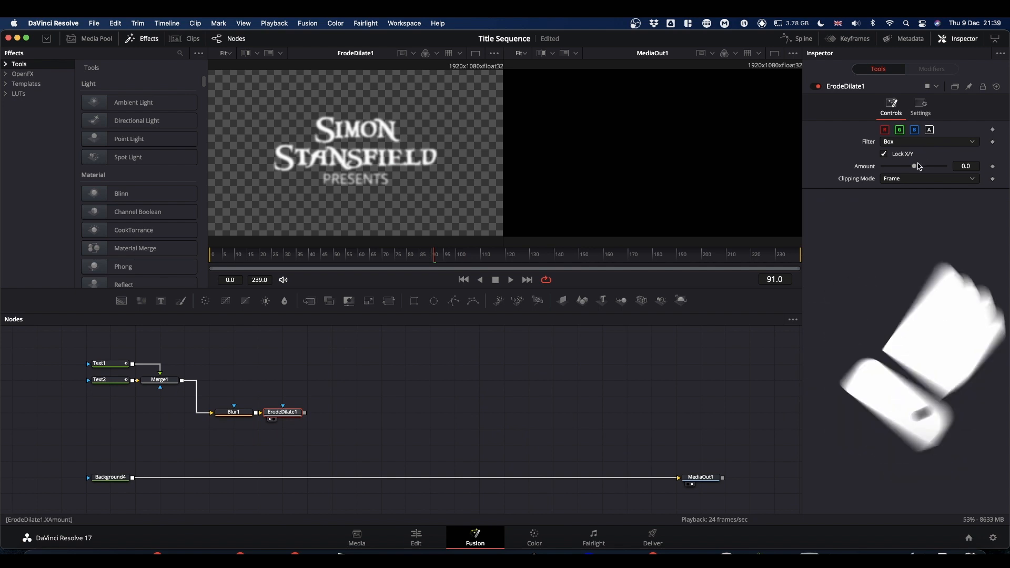
drag(915, 167, 910, 168)
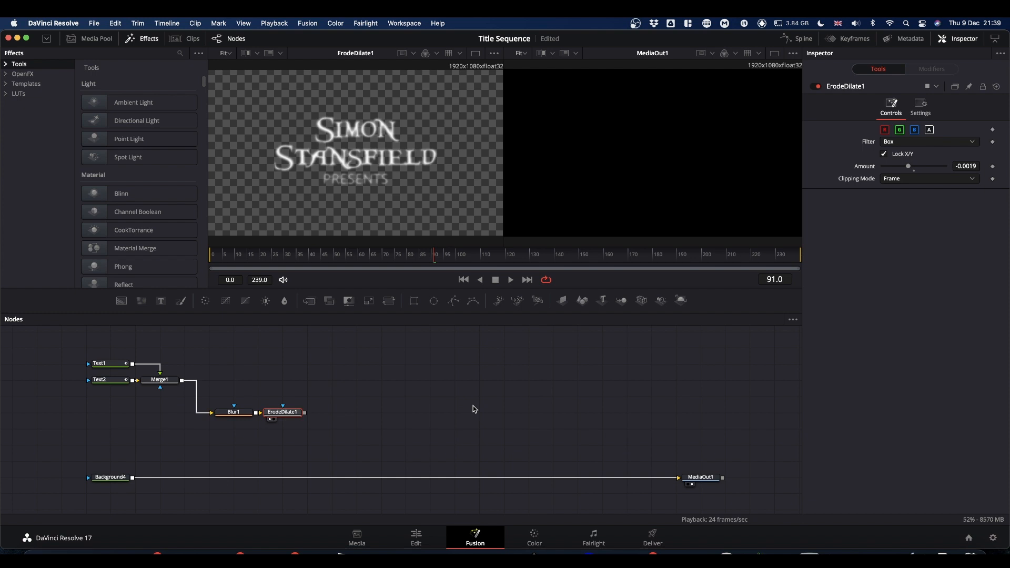
- Add a Create Bump Map node after ErodeDilate1, show it in the first viewer, and set its height scale to 16.54
key(shift+space)
text(create)
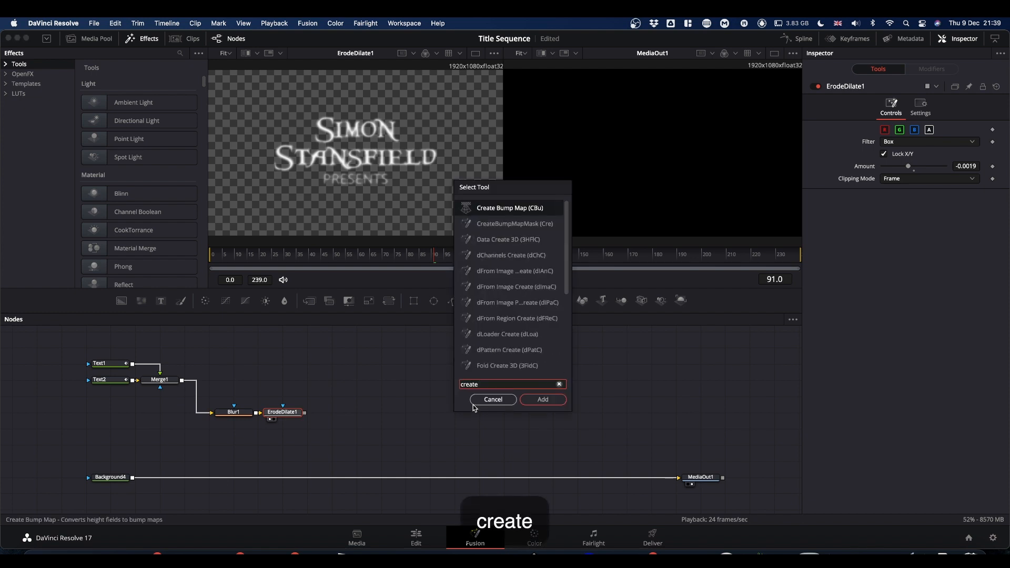
click(508, 210)
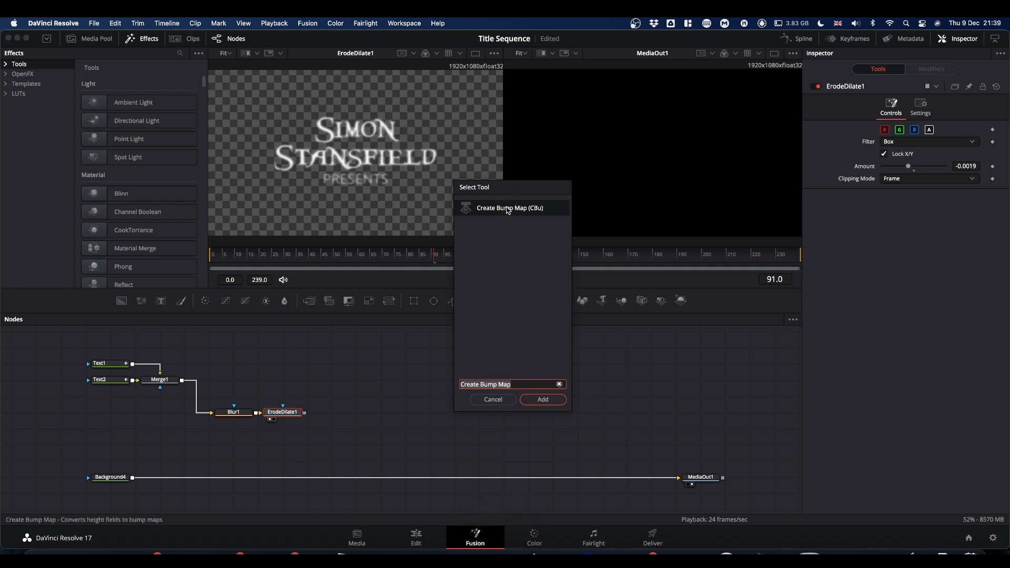
click(543, 400)
drag(333, 412, 384, 179)
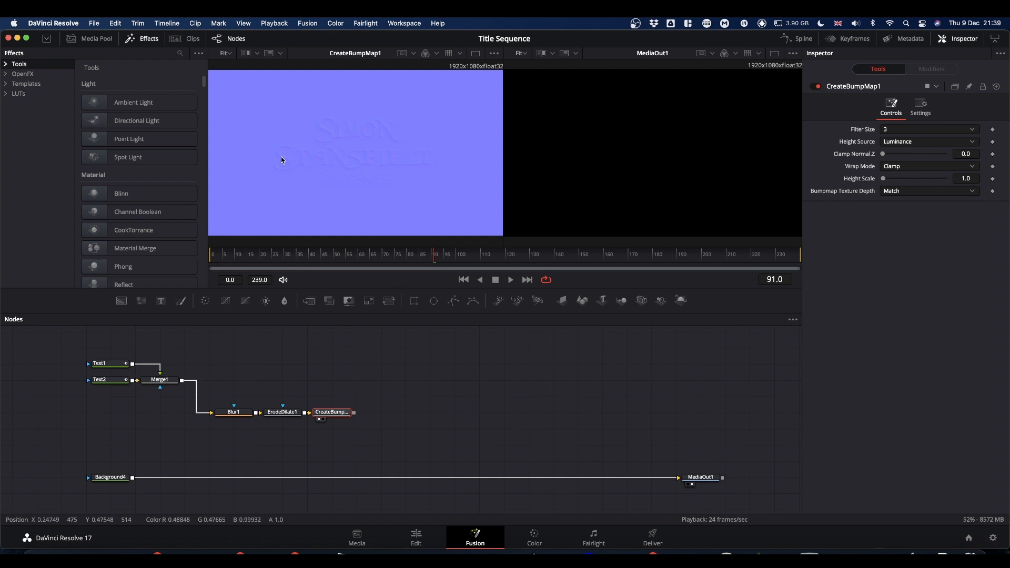
drag(883, 181, 894, 180)
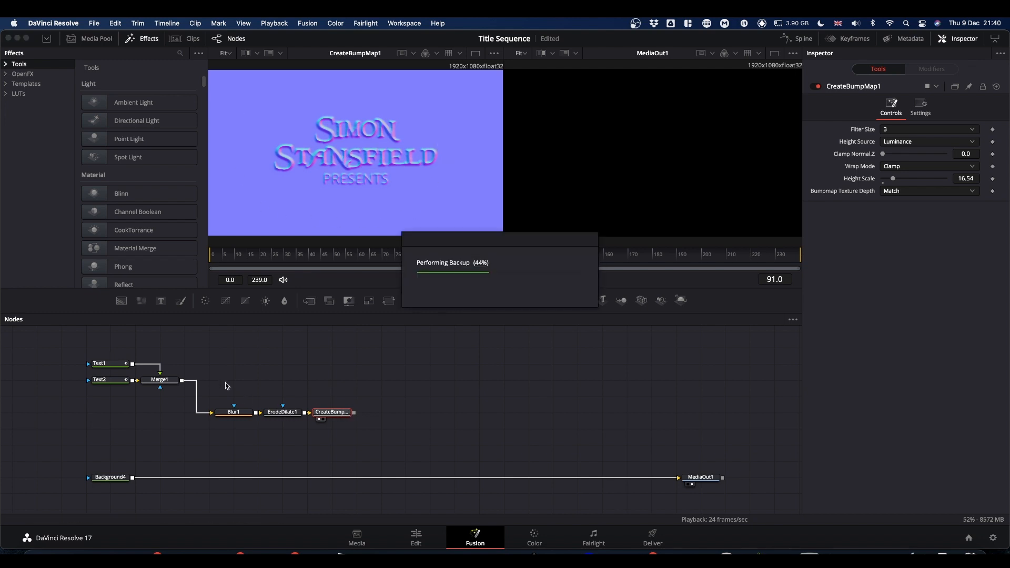
- Move the blur, erode and bump map nodes up, then add a Background node below ErodeDilate1 with alpha 0.0
drag(223, 388, 371, 441)
drag(332, 411, 336, 345)
drag(223, 389, 345, 351)
drag(120, 304, 287, 371)
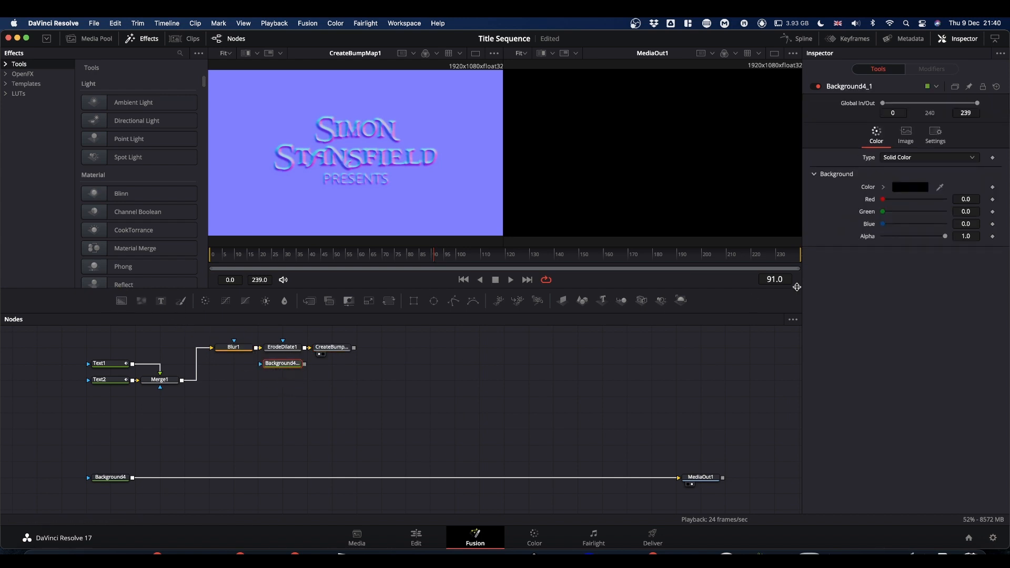
drag(945, 236, 821, 240)
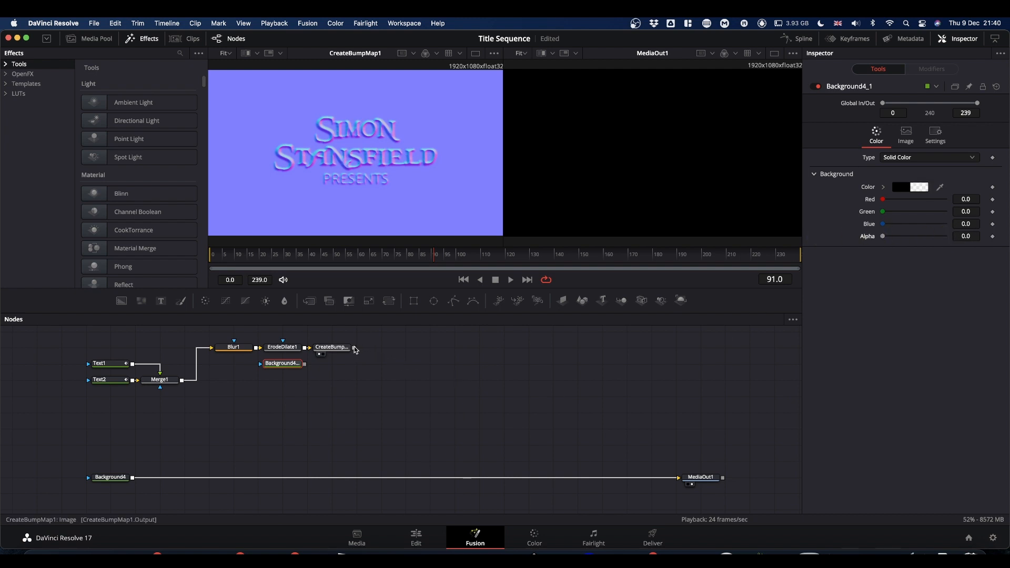
- Merge the bump map over the transparent background, mask that merge with Merge1's output, and show it in the first viewer
drag(355, 349, 306, 366)
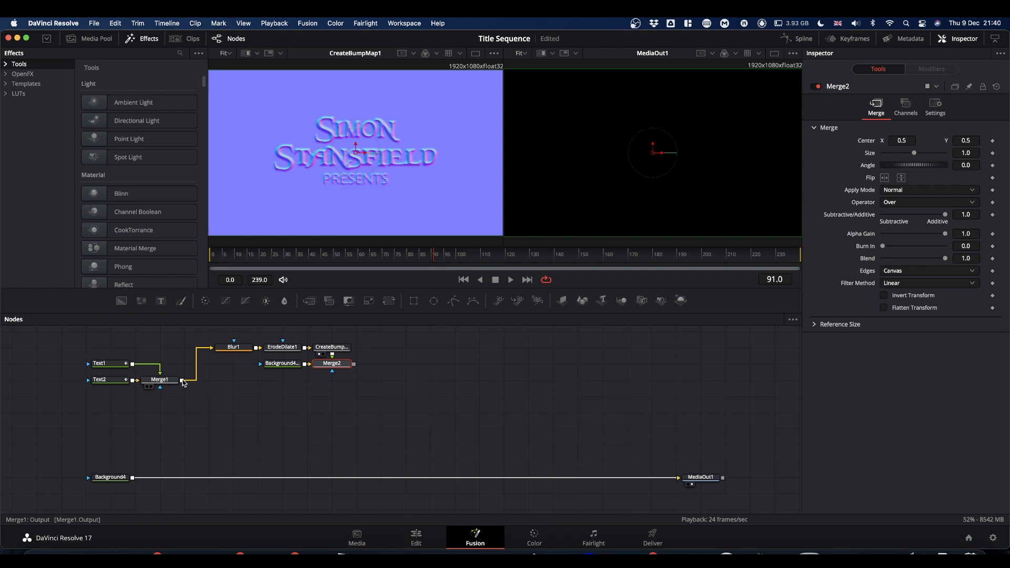
drag(182, 381, 333, 376)
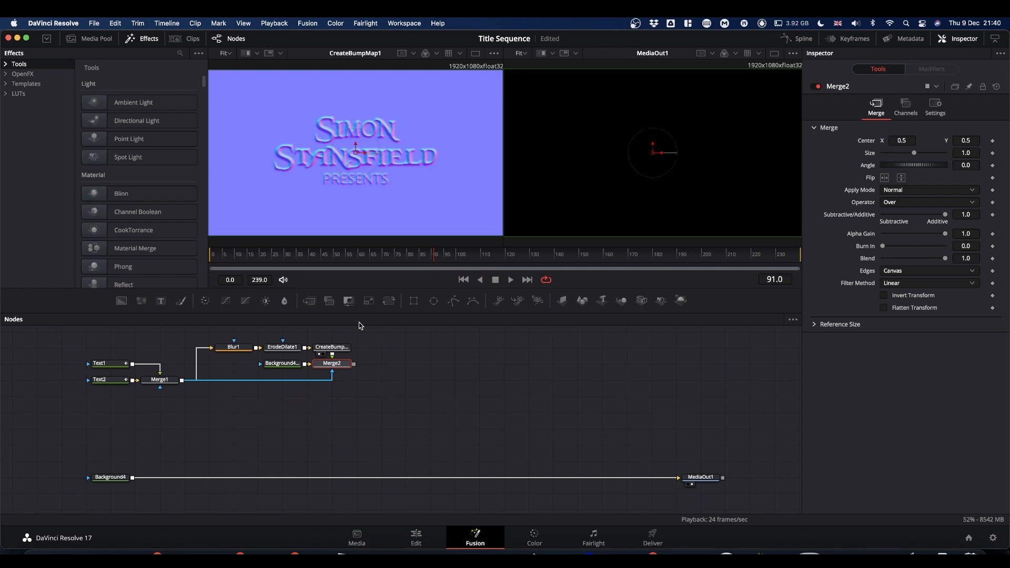
drag(340, 367, 380, 140)
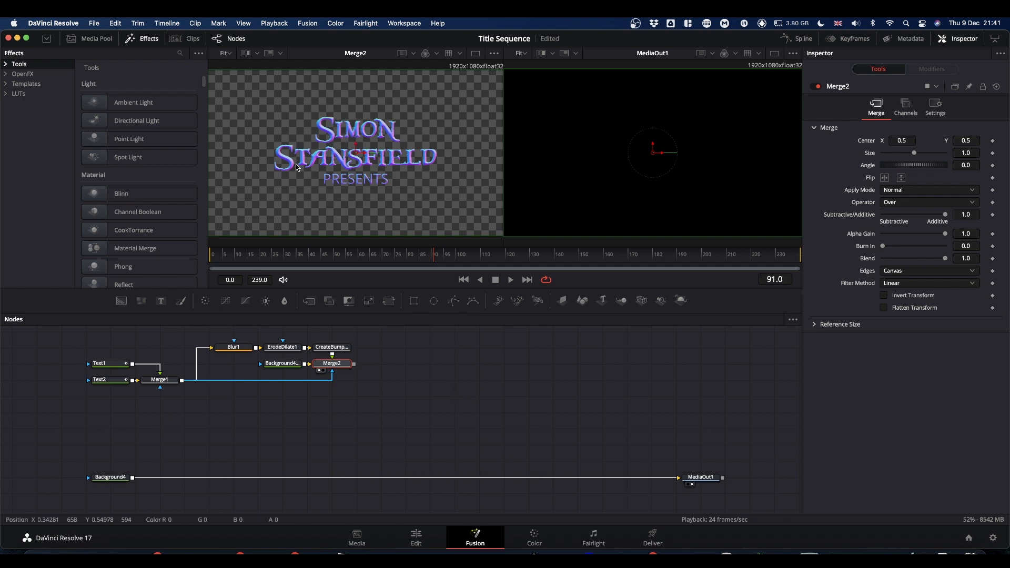
- Add a Fast Noise node shown in the second viewer, with detail 3.78, contrast 1.63, brightness -0.22 and scale 5.35
drag(141, 302, 574, 226)
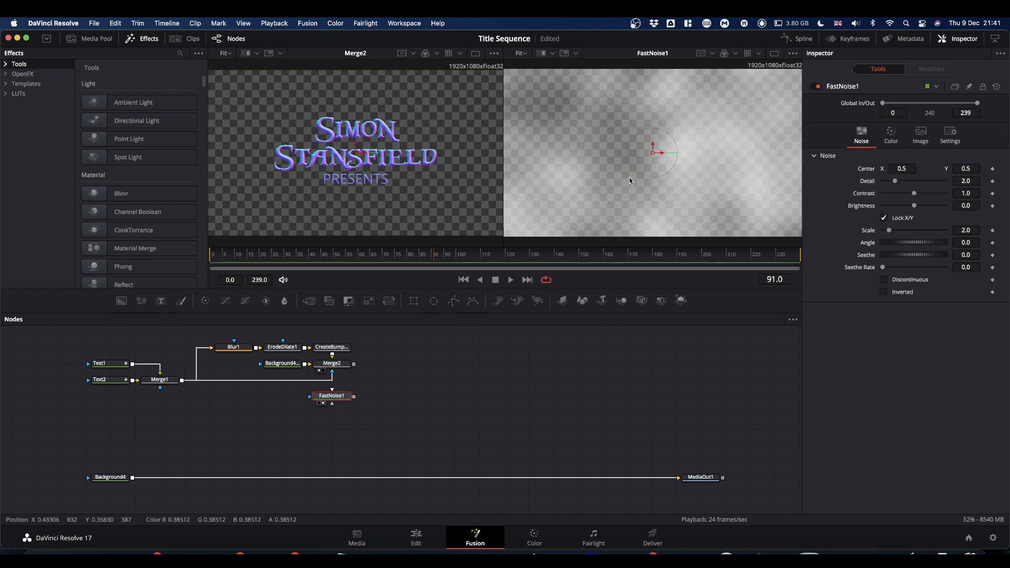
drag(897, 183, 900, 233)
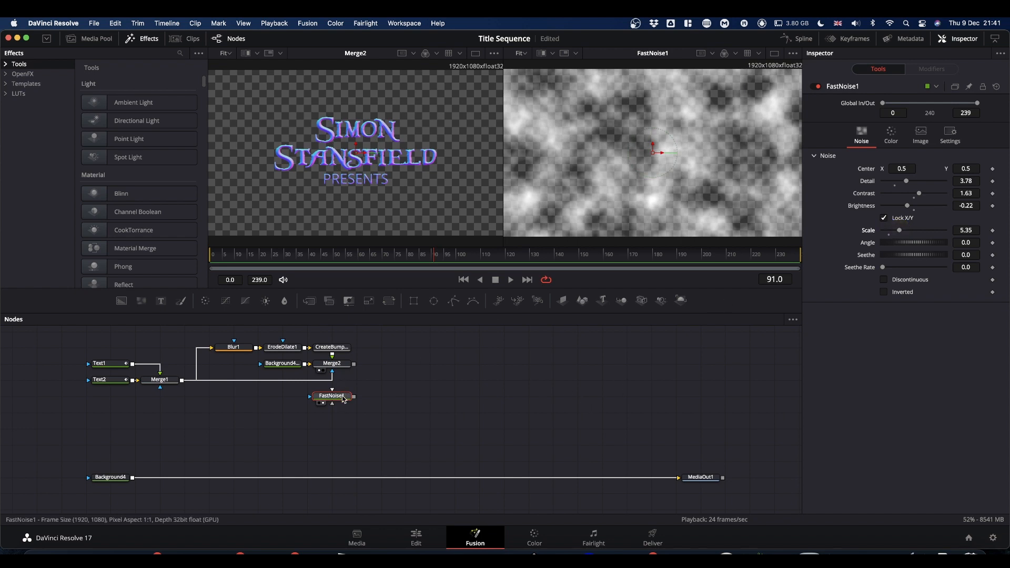
- Add a Displace node after FastNoise1, show it in the second viewer, and connect Merge2 as its displacement input
key(shift+space)
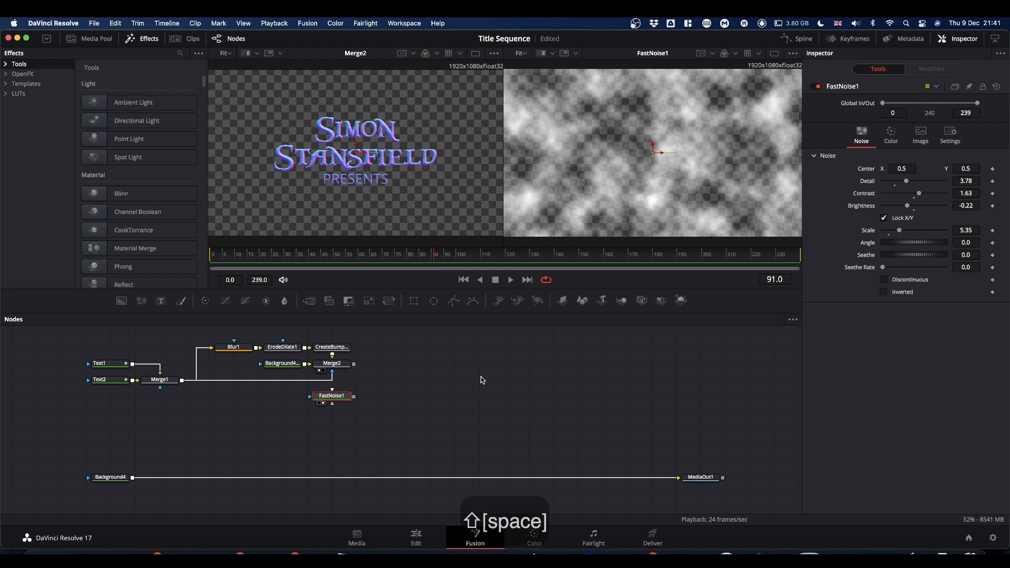
text(d)
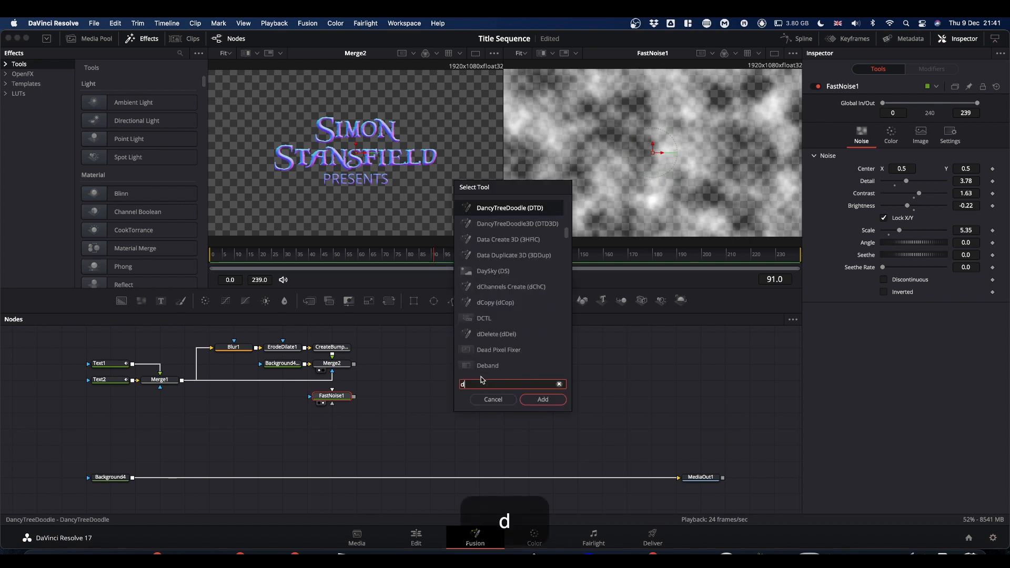
text(isplace)
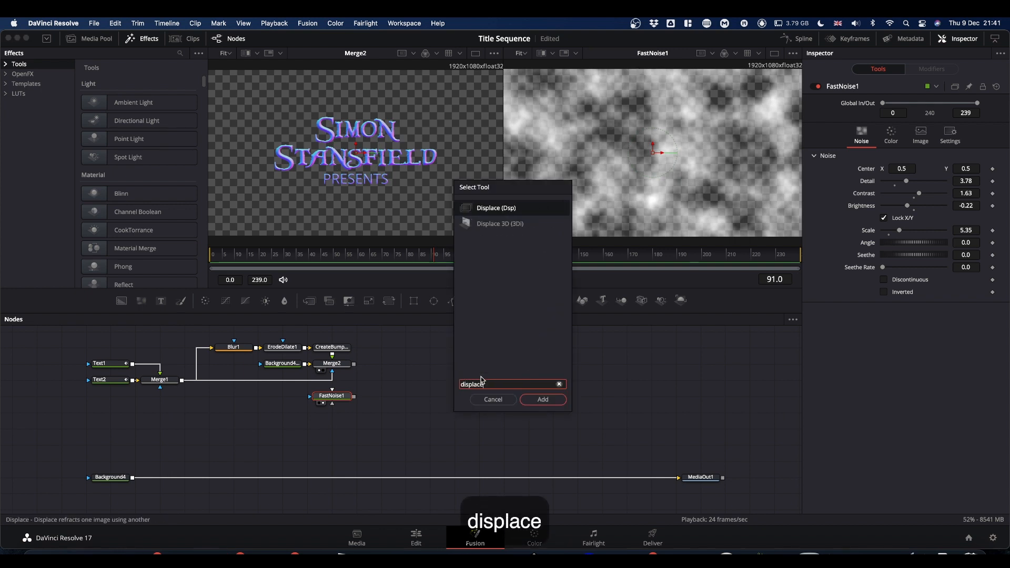
key(Return)
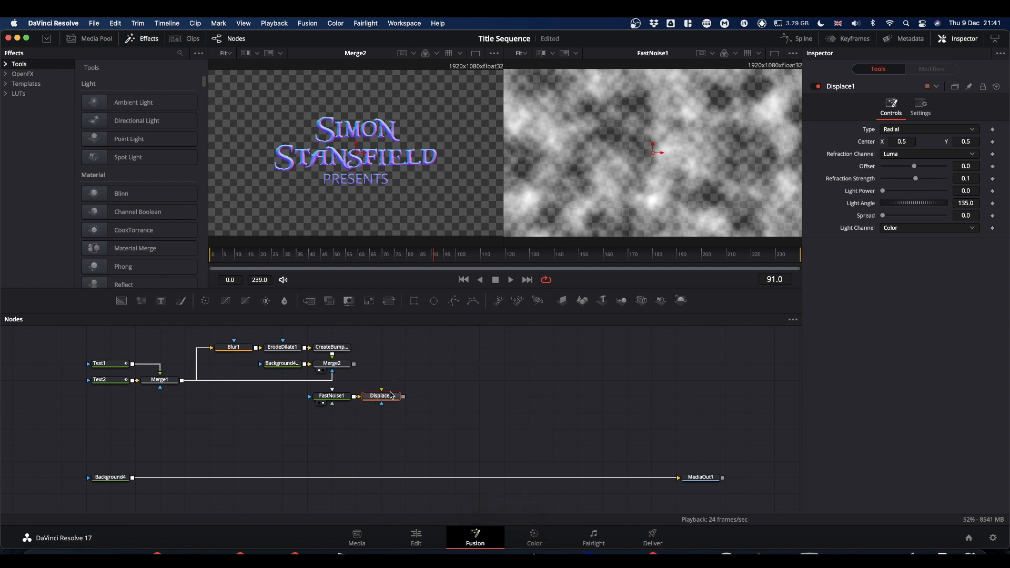
drag(391, 396, 595, 180)
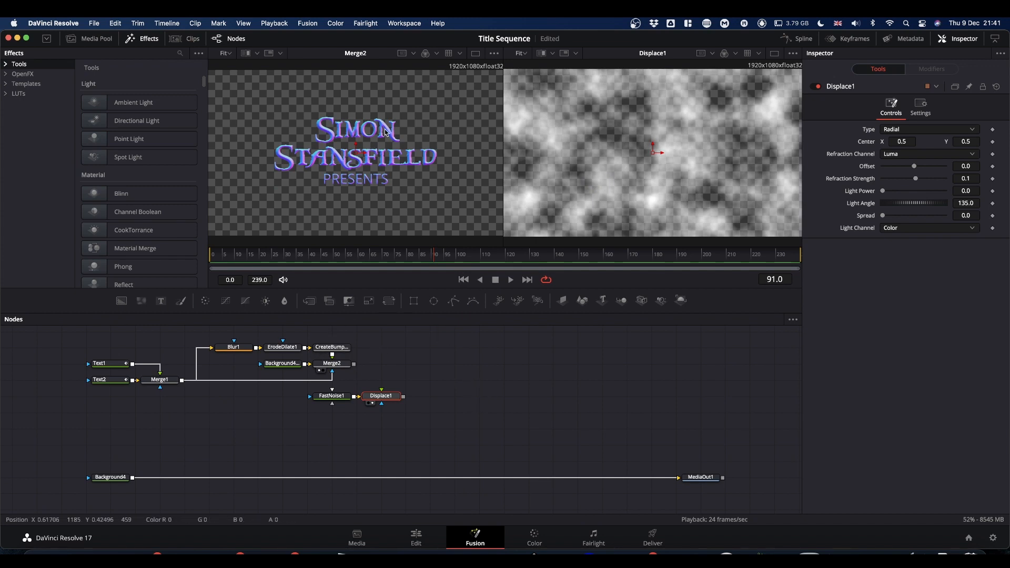
drag(355, 364, 382, 447)
scroll(461, 389, down, 3)
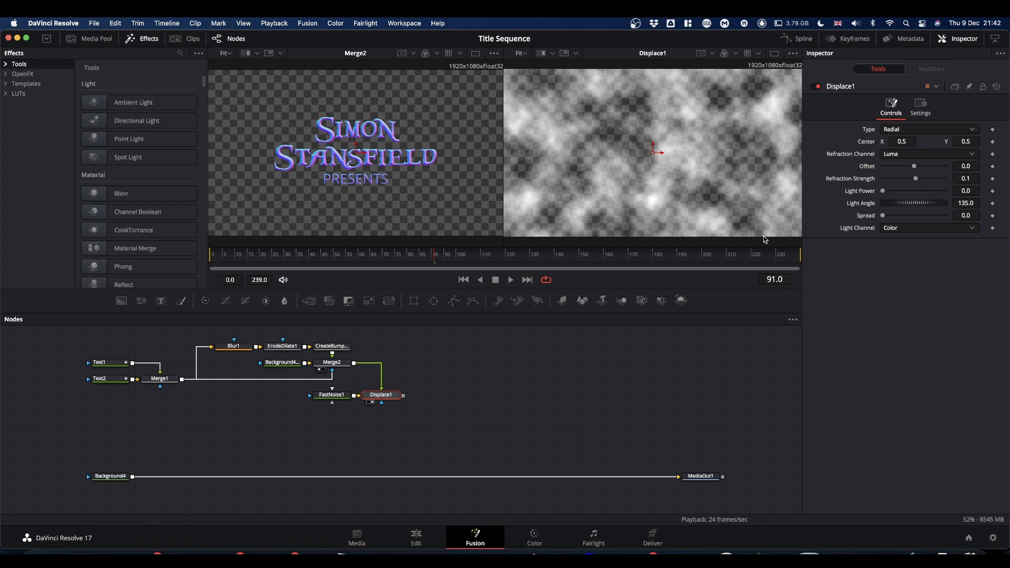
- Set Displace1's type to XY with X and Y refraction at 0.1 and X and Y offset at -0.5
click(894, 131)
click(895, 141)
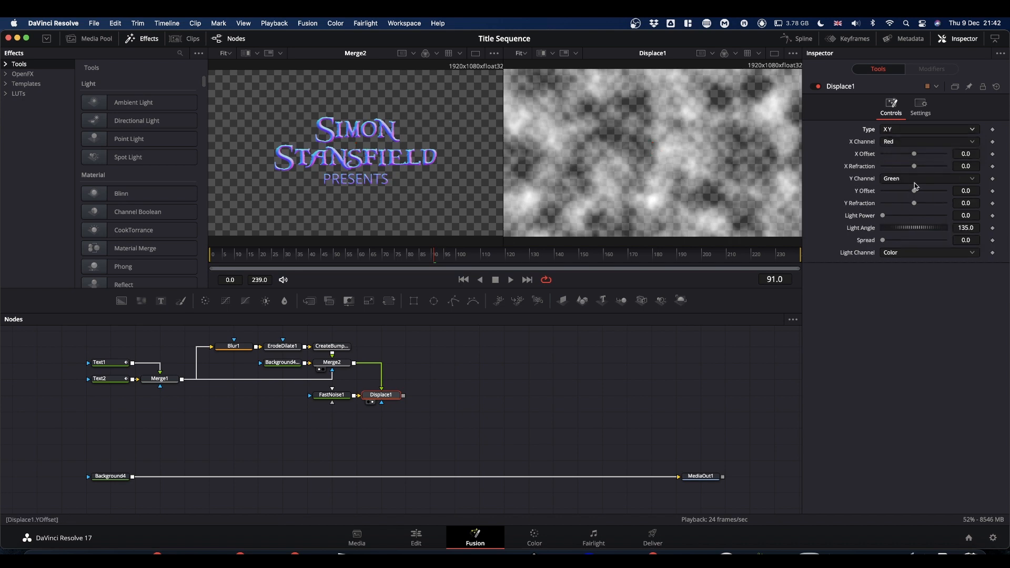
drag(915, 166, 968, 165)
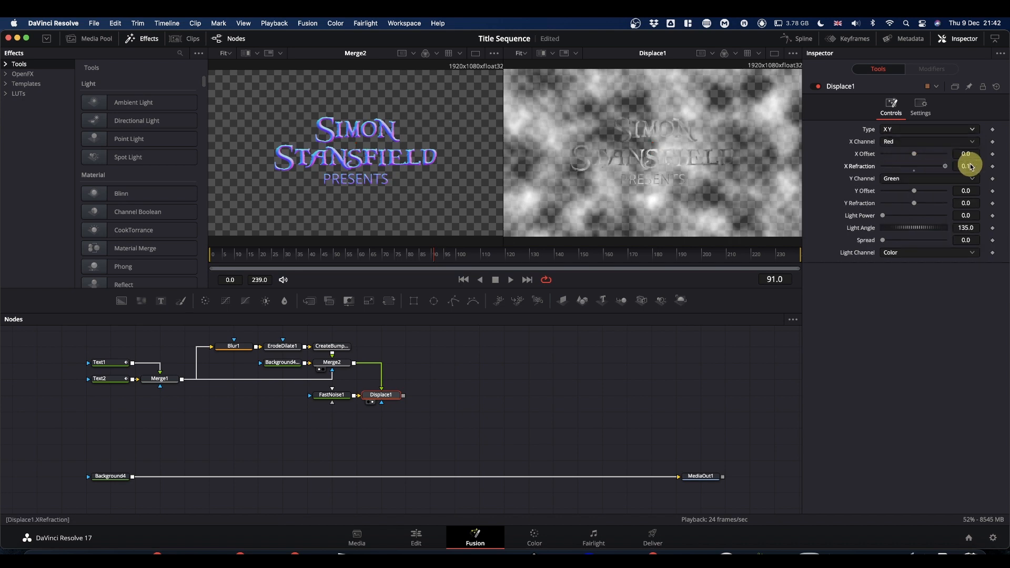
drag(914, 204, 994, 200)
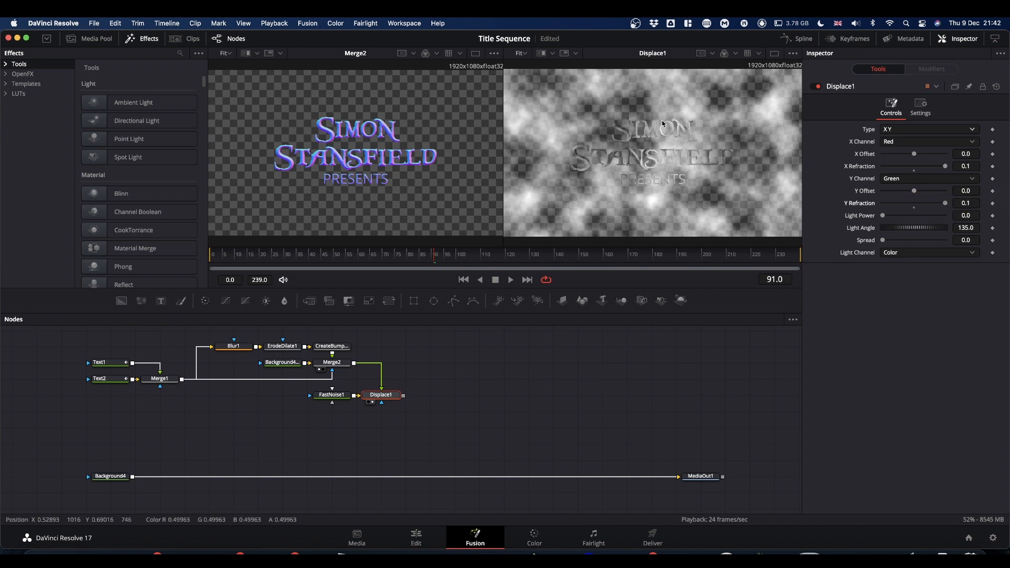
drag(911, 190, 839, 192)
drag(914, 153, 829, 158)
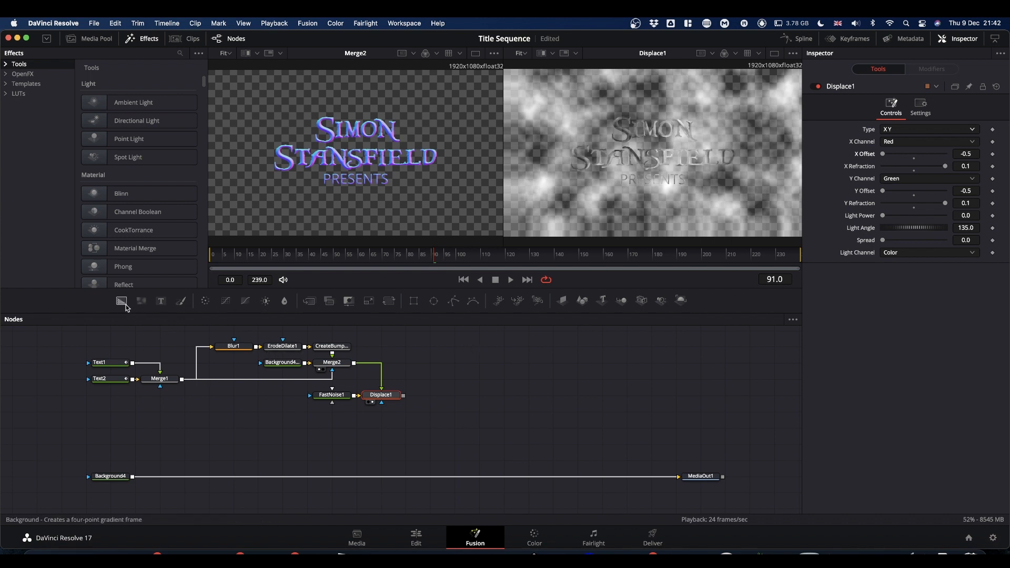
- Add a Background node below FastNoise1, merge Displace1 over it, and mask that merge with Merge1's output
drag(121, 306, 332, 413)
drag(404, 395, 354, 412)
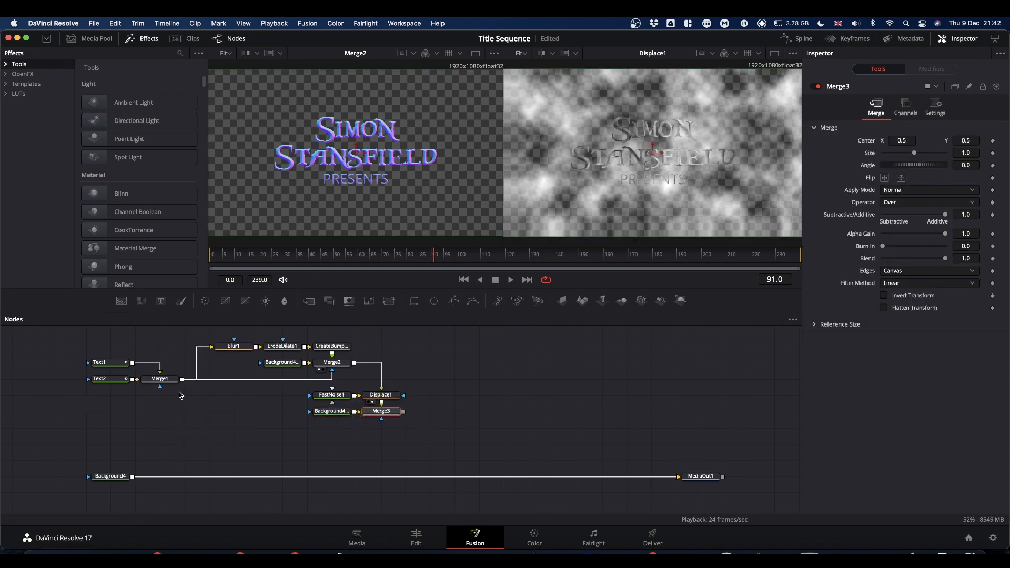
drag(181, 379, 383, 423)
- Insert a router in the mask connection from Merge1 to Merge3 and place it below Merge1 to tidy the line
key(alt)
alt+click(364, 380)
drag(364, 382, 206, 433)
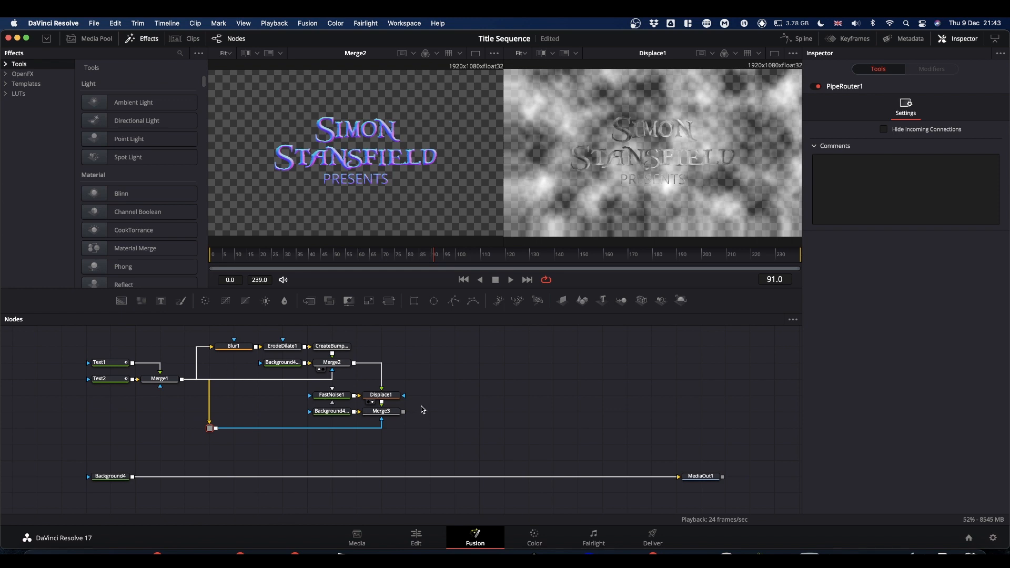
- Show Merge3 in the second viewer and set the alpha of the Background node feeding it to 0.0
drag(394, 415, 588, 200)
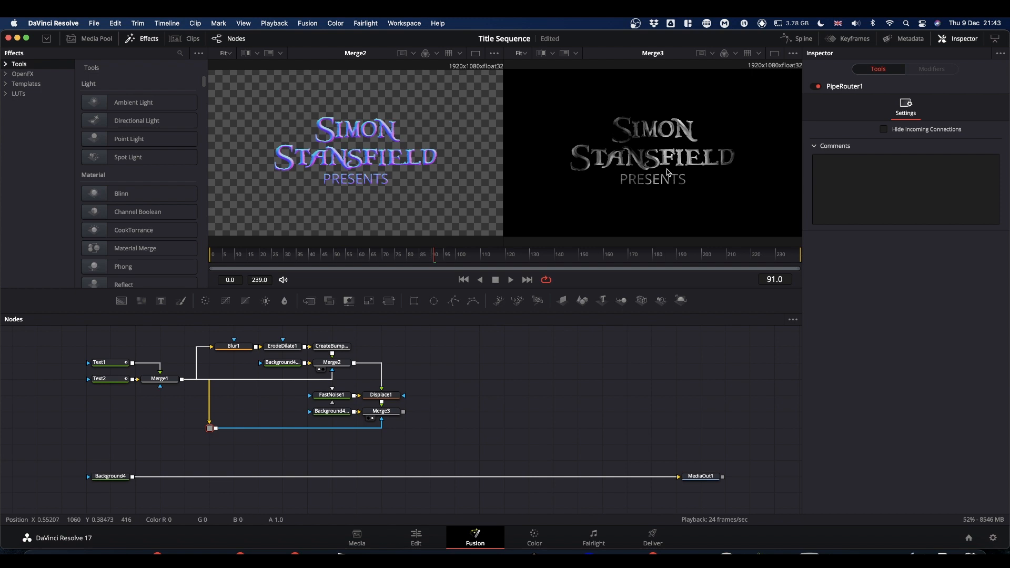
scroll(665, 145, up, 2)
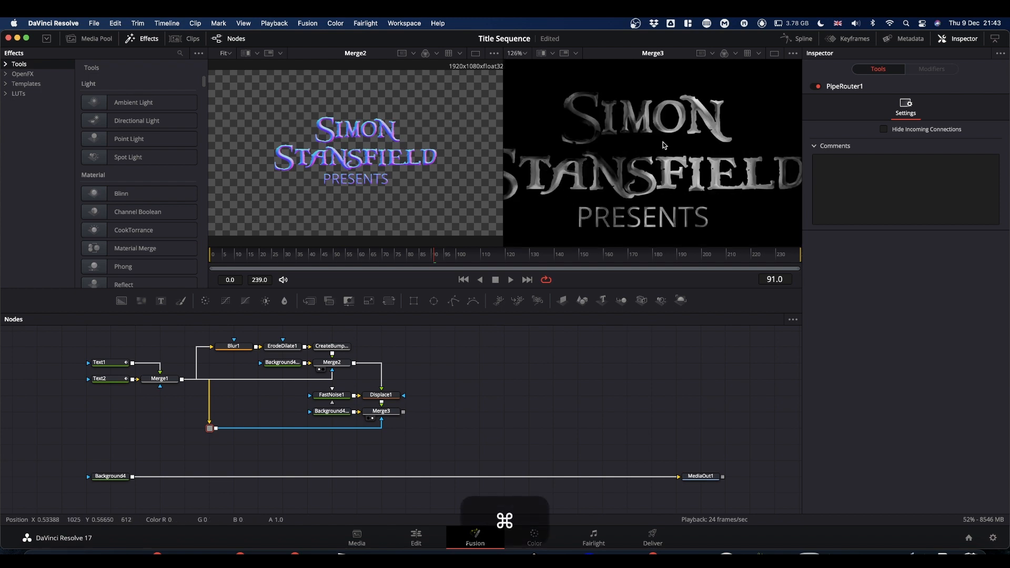
click(332, 411)
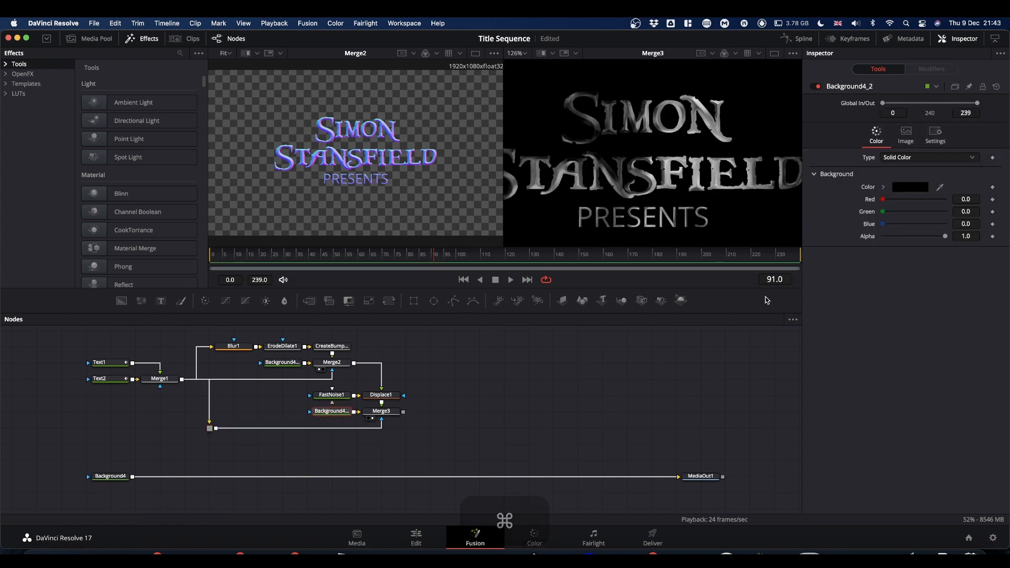
drag(946, 237, 816, 234)
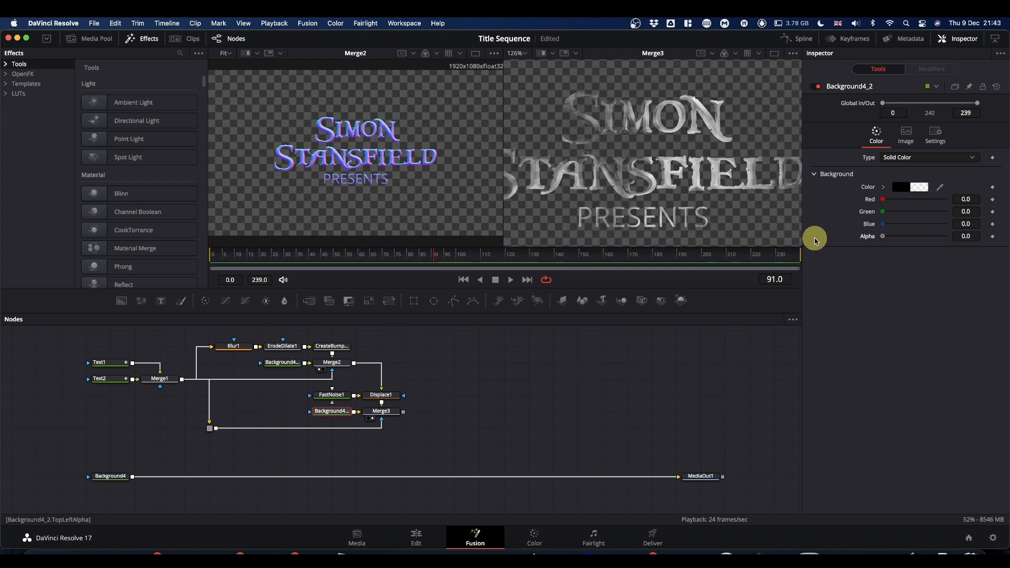
- Refine the bevelled letters by setting ErodeDilate1's amount to -0.0052 and Blur1's blur size to 3.1
click(279, 348)
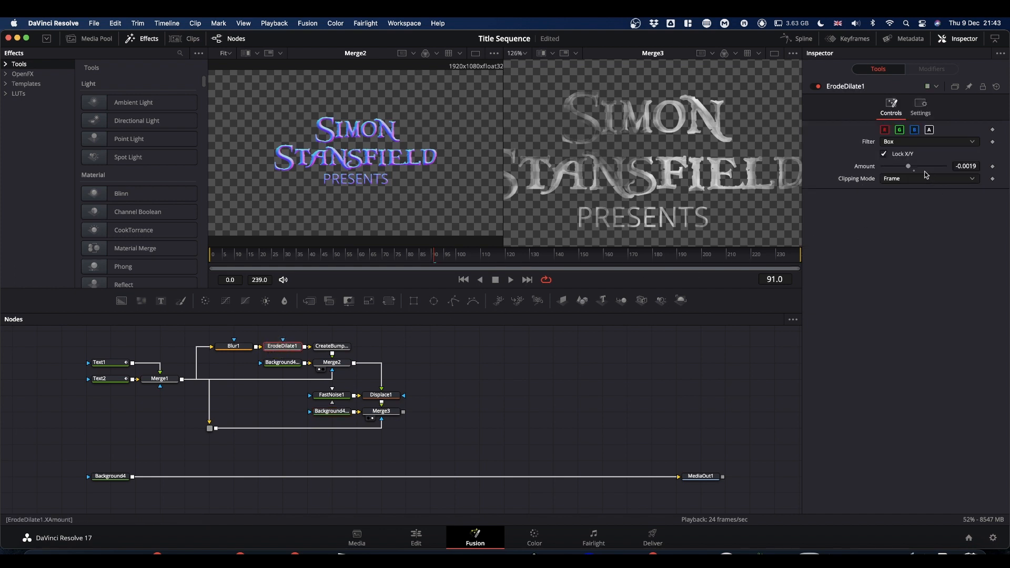
mouse_move(908, 169)
mouse_down()
mouse_move(865, 169)
mouse_move(911, 169)
mouse_move(900, 169)
mouse_up()
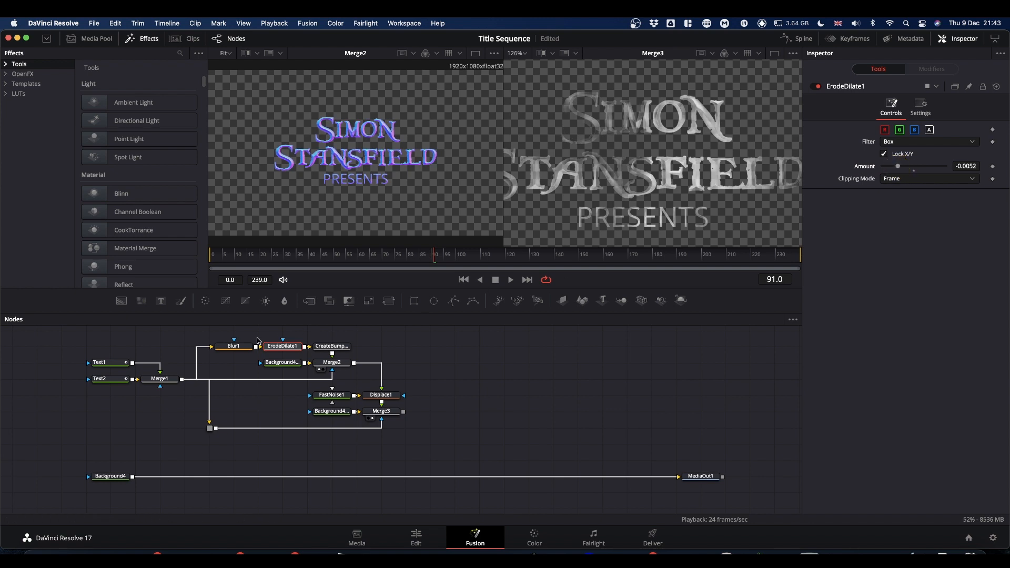
click(239, 347)
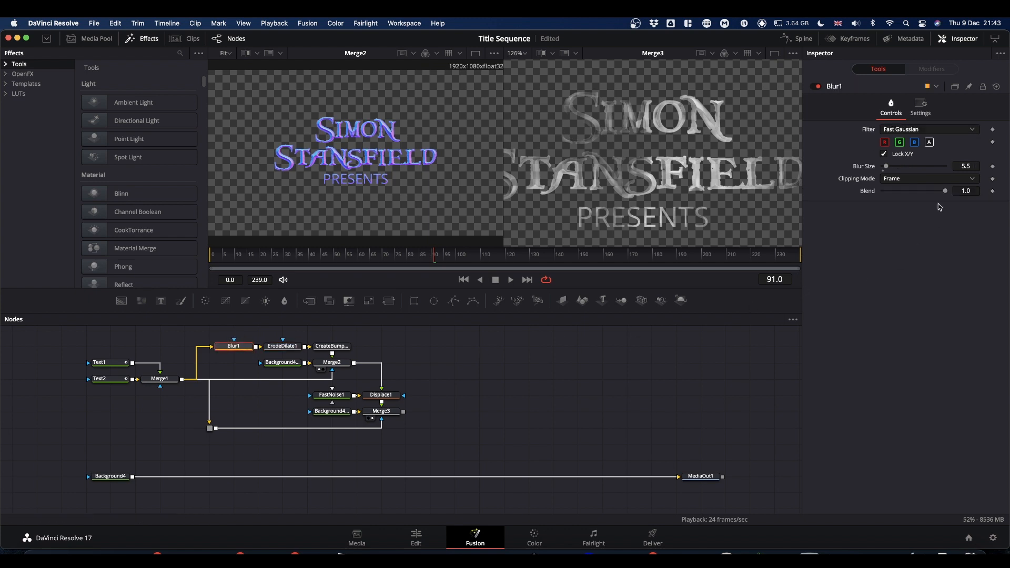
mouse_move(887, 168)
mouse_down()
mouse_move(906, 169)
mouse_move(887, 169)
mouse_up()
right_click(885, 167)
click(870, 254)
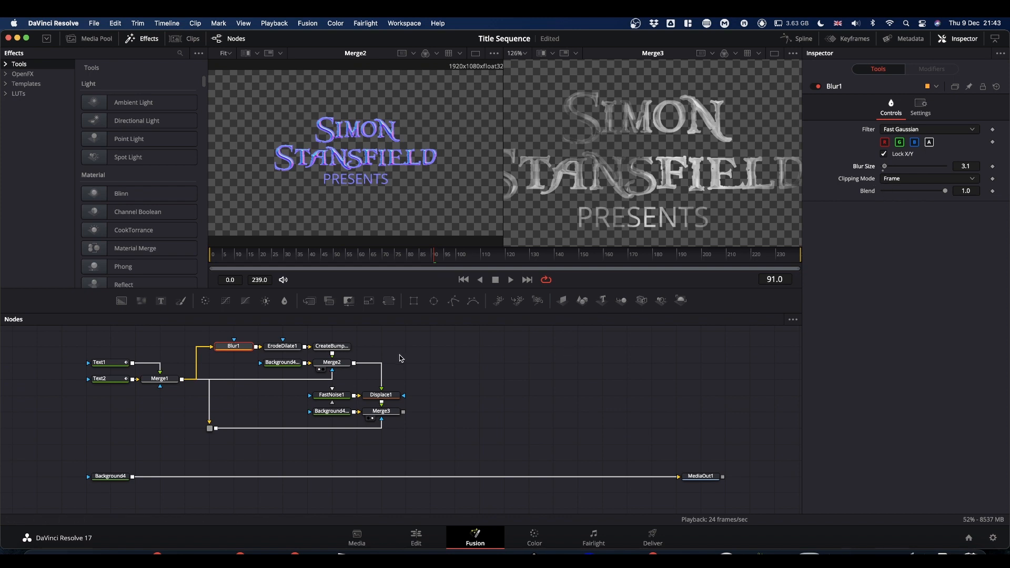
- Add a ColorCurves node after Merge3, show it in the second viewer, and raise only the red curve to about 0.63 at input 0.36
click(384, 414)
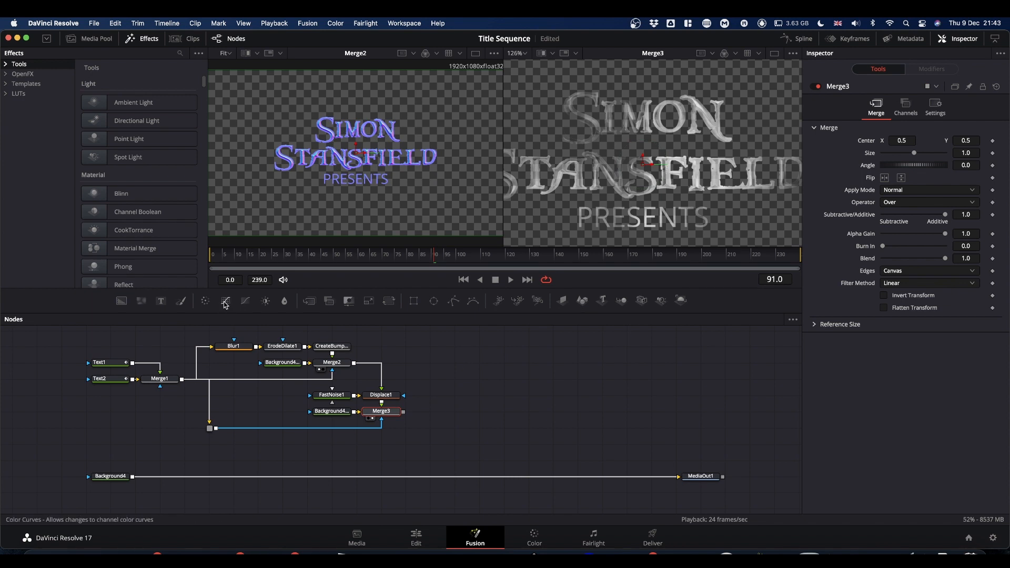
drag(226, 303, 660, 172)
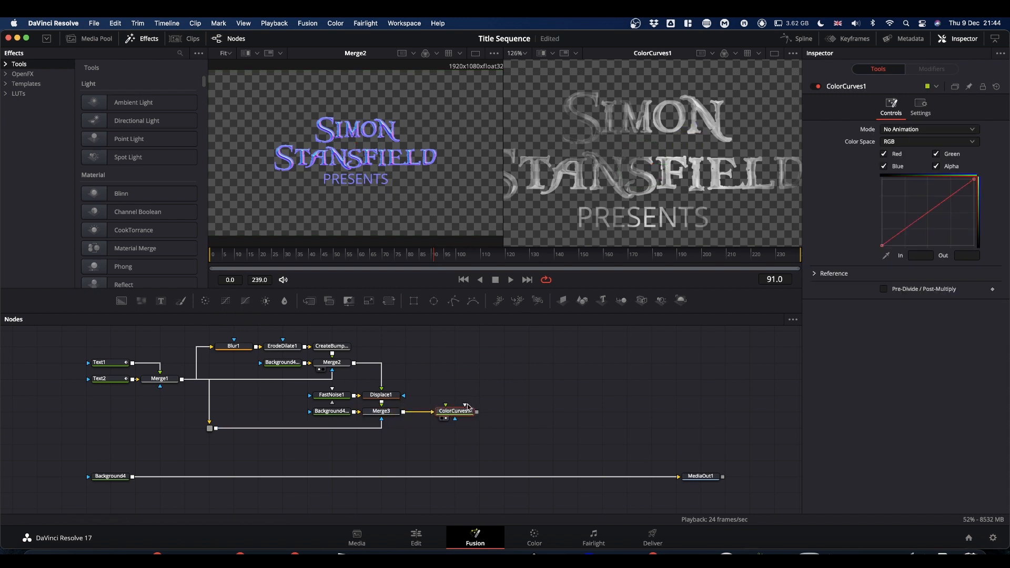
click(937, 155)
click(936, 166)
click(884, 167)
drag(931, 215, 916, 207)
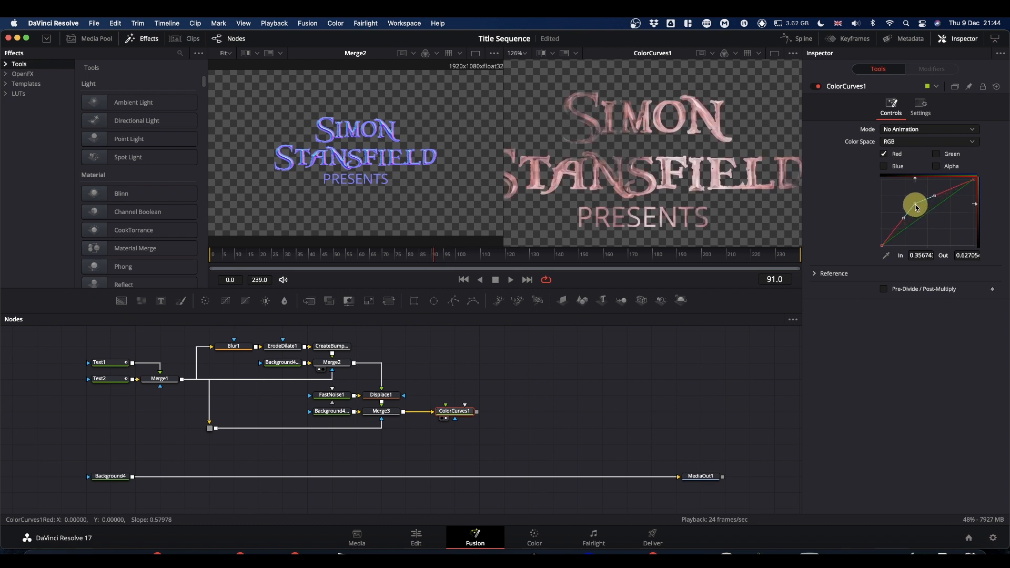
- Tint the letters gold by raising the green curve slightly and lowering the blue curve to about 0.44 at input 0.51
click(937, 154)
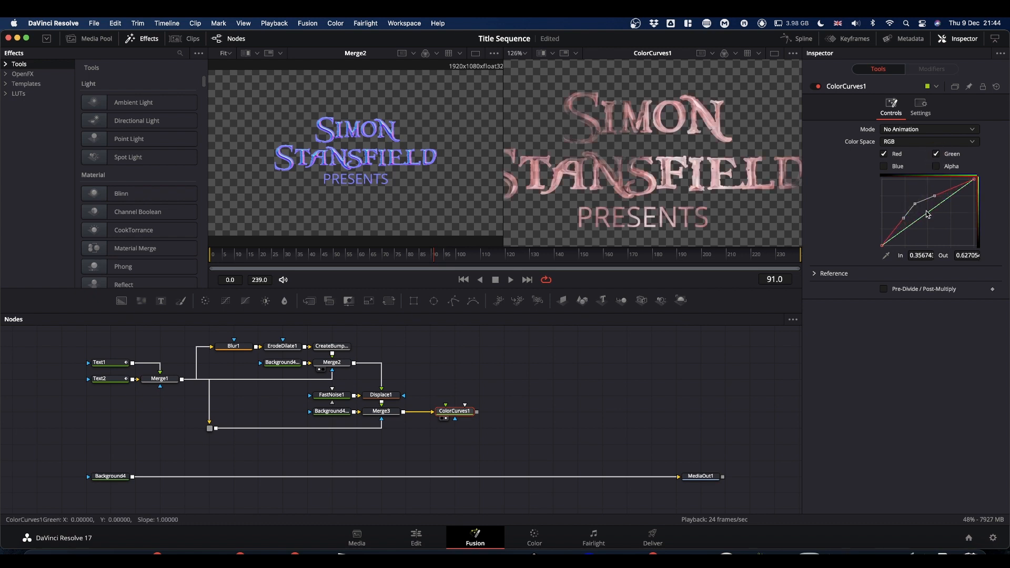
mouse_move(928, 218)
mouse_down()
mouse_move(920, 208)
mouse_move(930, 219)
mouse_move(920, 219)
mouse_up()
click(881, 167)
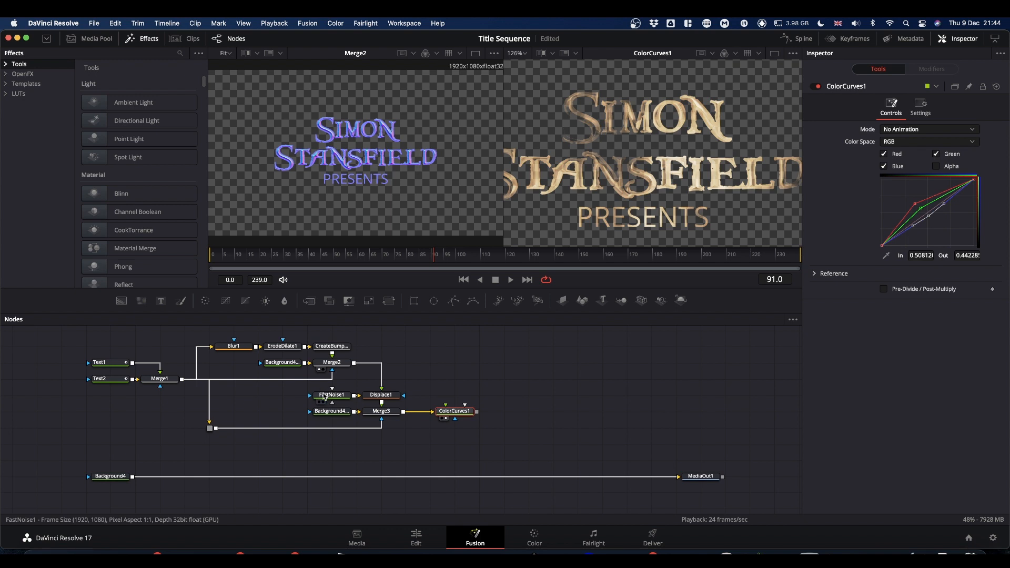
- Set the alpha of FastNoise1's Color 1 to 1.0 so the noise blends with opaque black
click(333, 397)
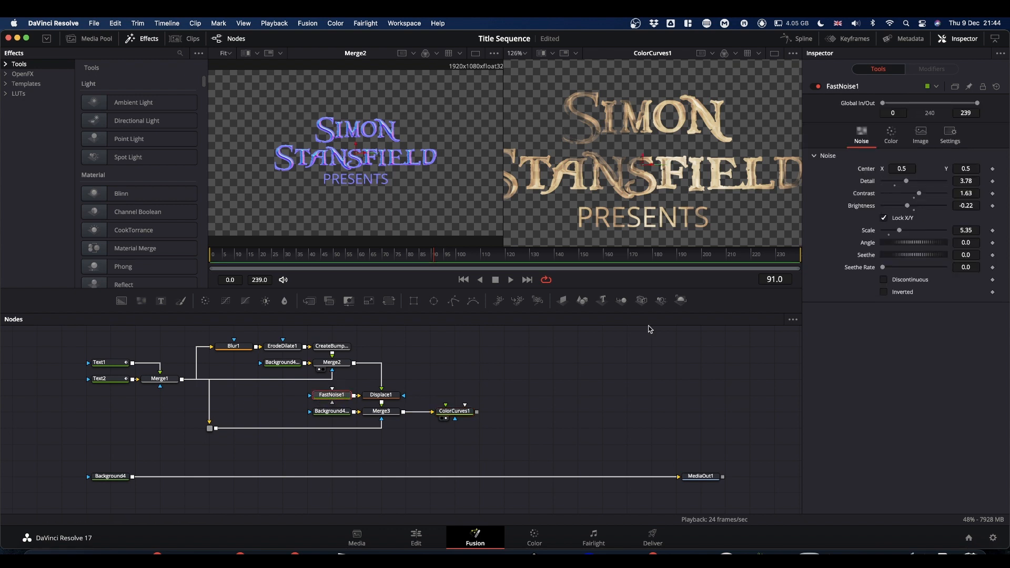
click(891, 135)
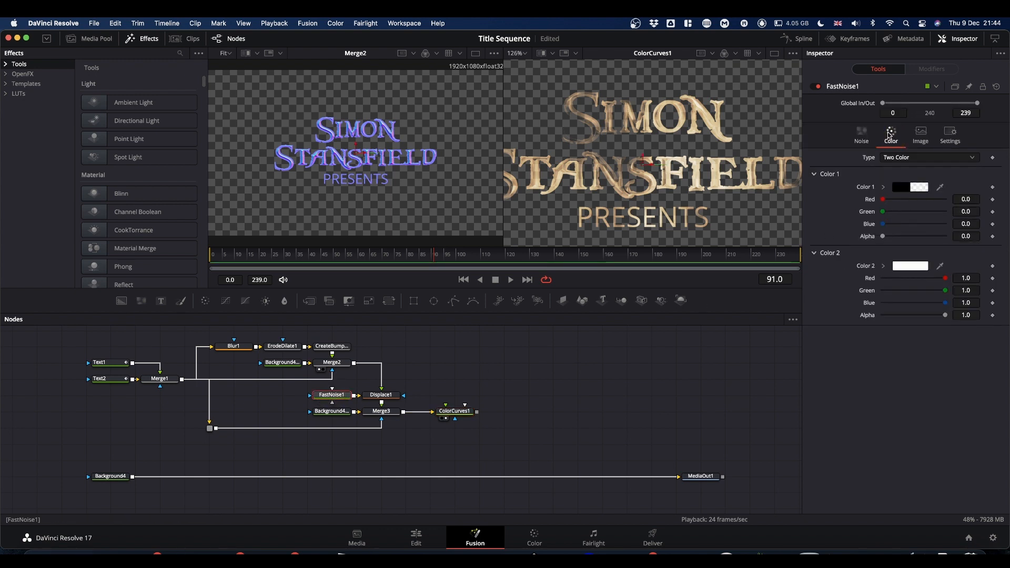
drag(885, 239, 1006, 234)
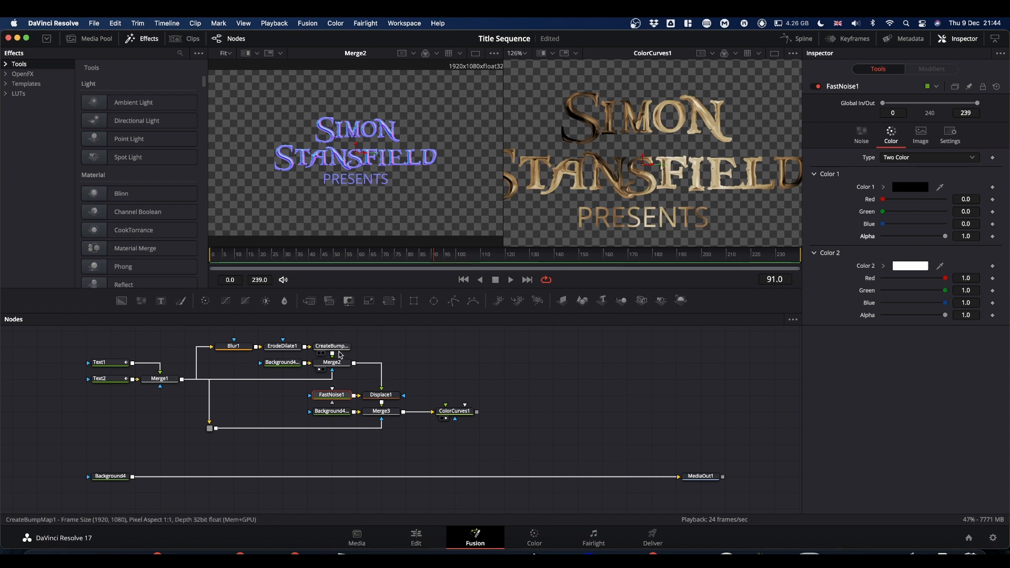
- Increase Blur1's blur size to about 3.3 and CreateBumpMap1's height scale to about 23.62
click(285, 350)
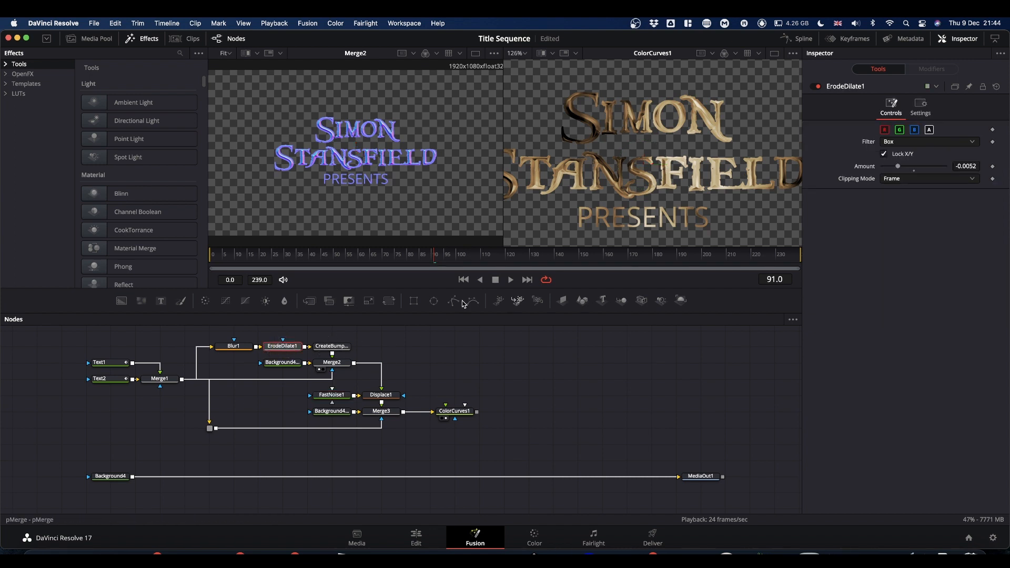
click(233, 346)
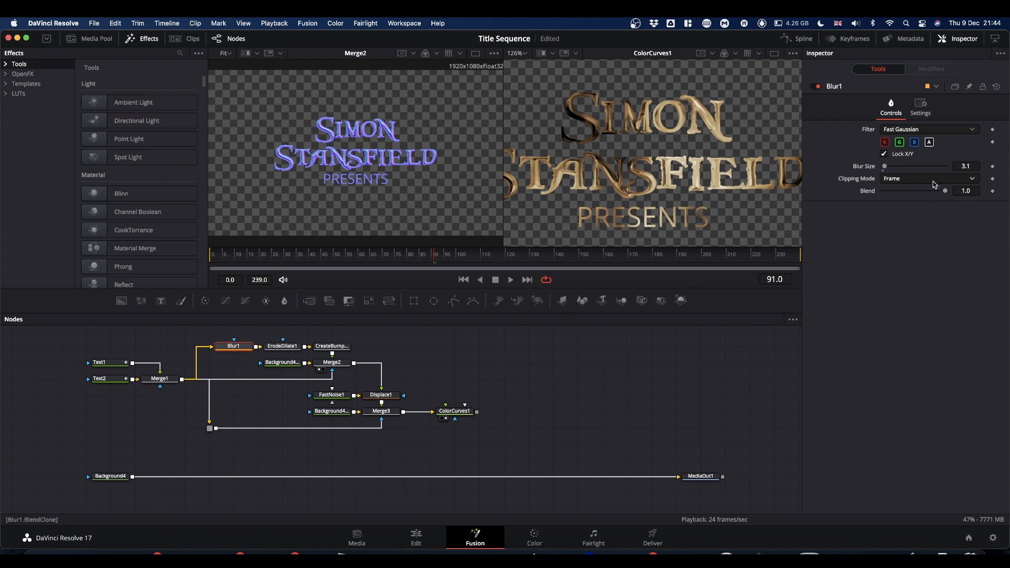
click(965, 166)
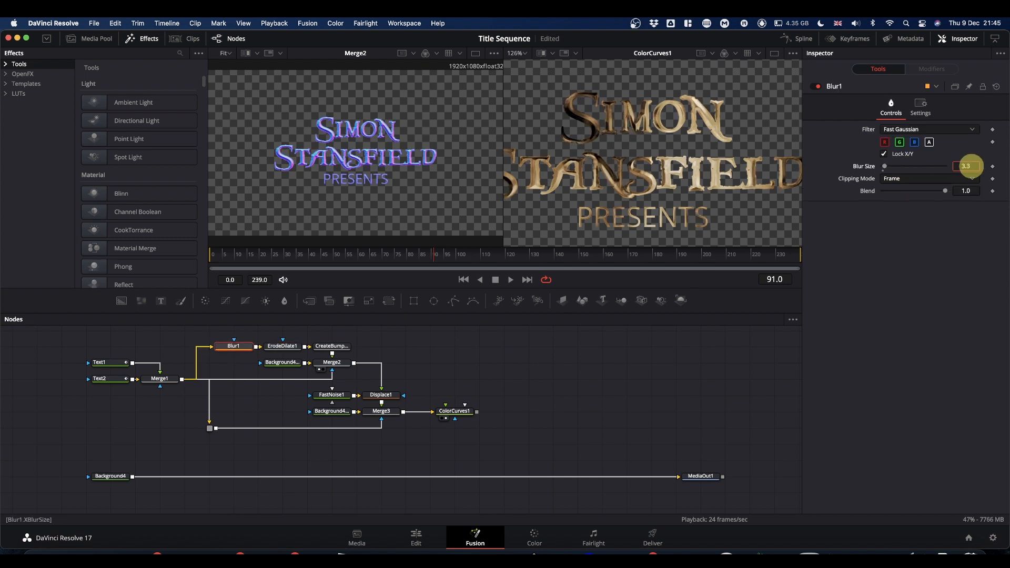
drag(969, 164, 982, 166)
click(900, 179)
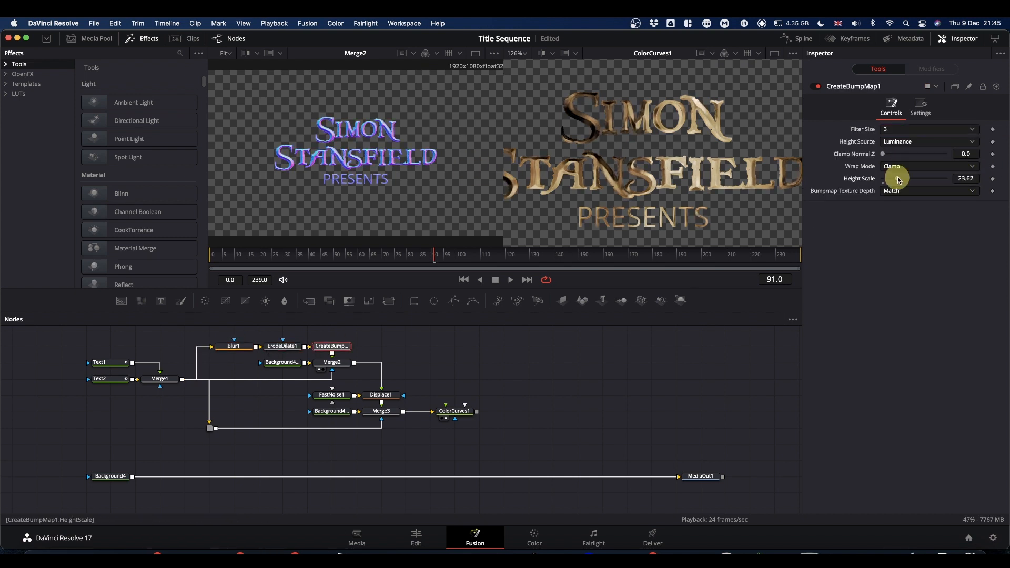
- Make room beside FastNoise1, insert a Transform node between it and Displace1, and show FastNoise1 in the first viewer
drag(332, 398, 283, 398)
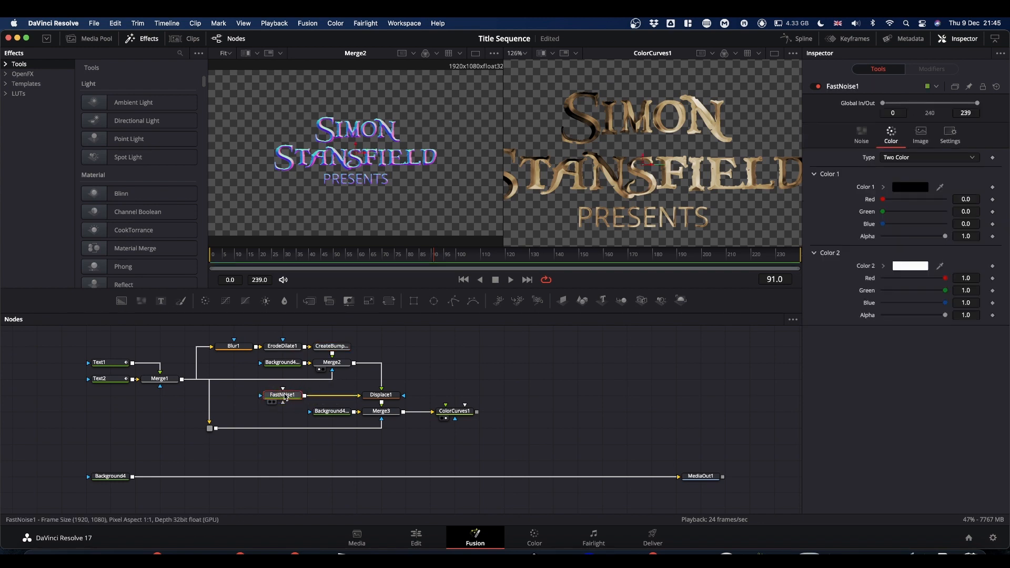
click(390, 301)
click(336, 399)
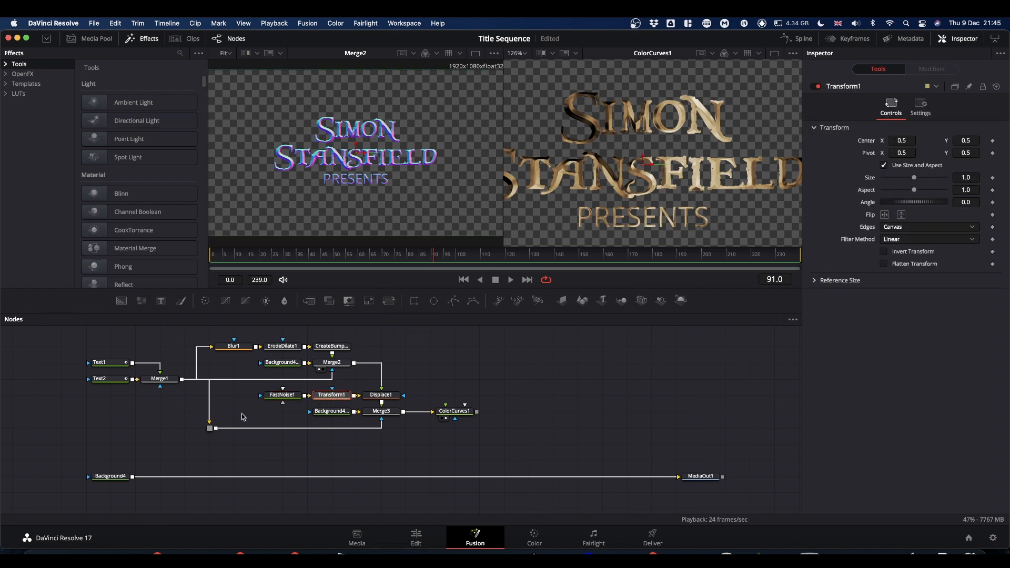
drag(292, 395, 388, 162)
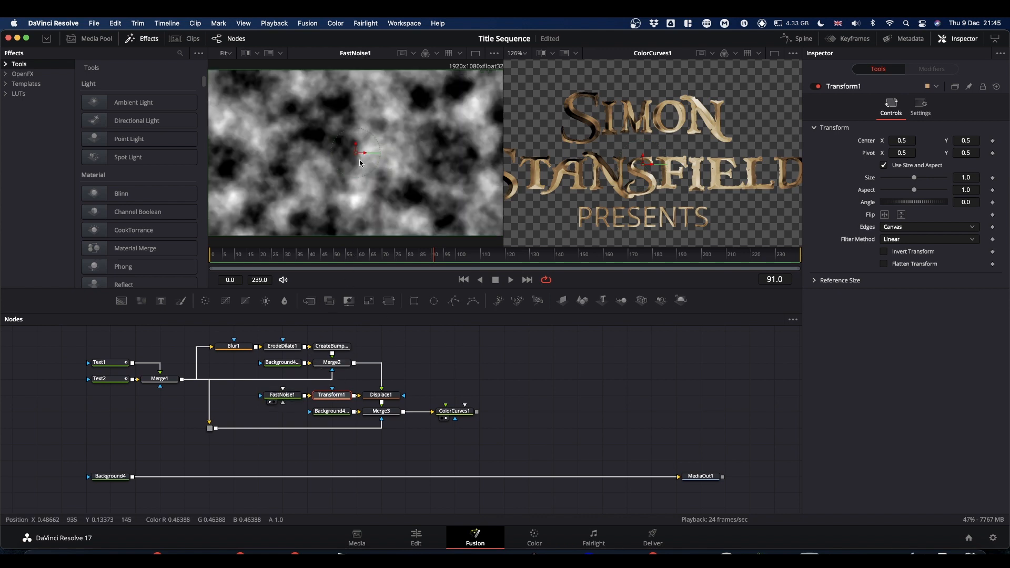
- Keyframe Transform1's Center X at 0.5 on frame 0 and at 0.51 on frame 12
drag(337, 396, 213, 258)
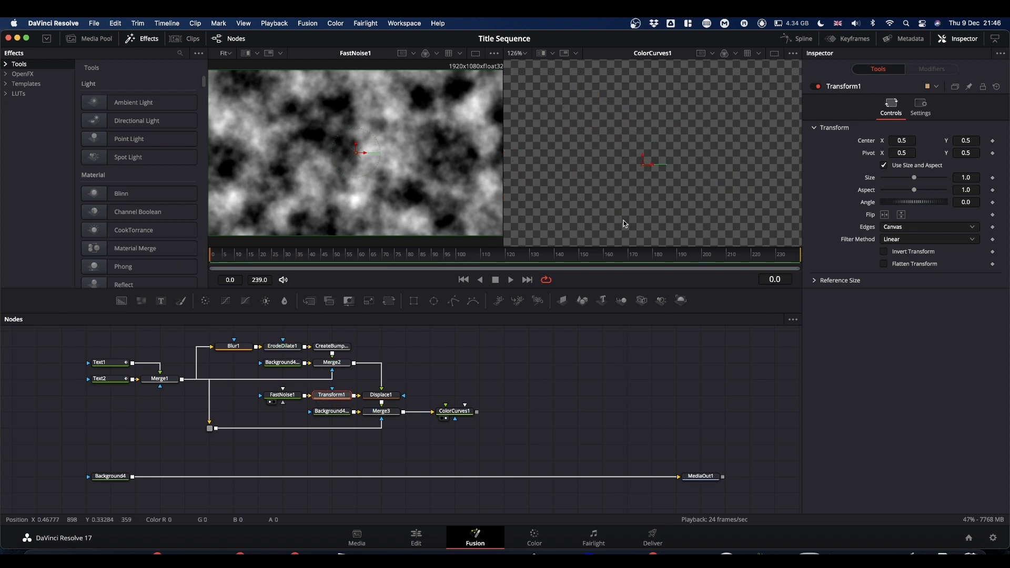
click(993, 141)
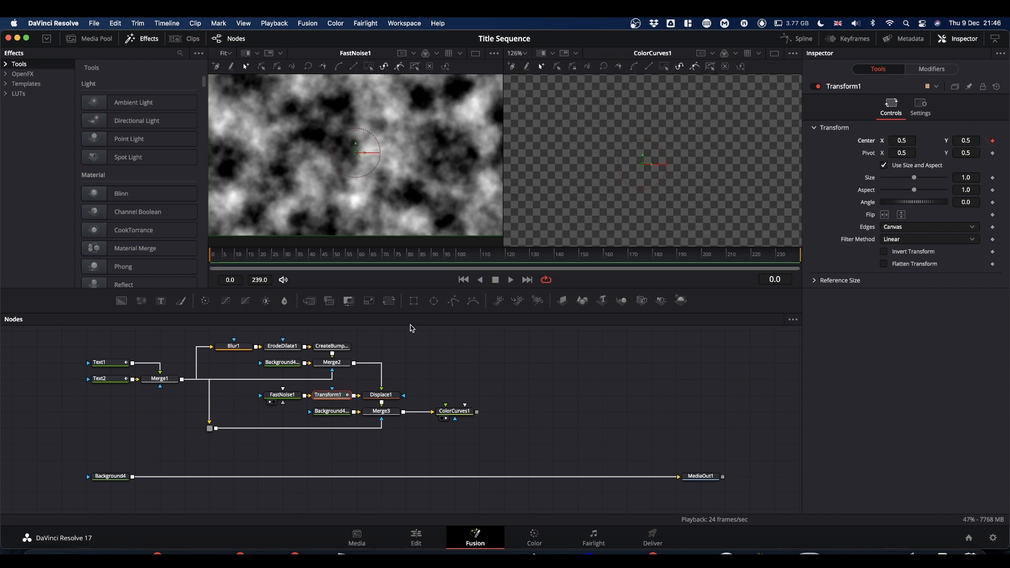
drag(239, 260, 240, 259)
click(910, 141)
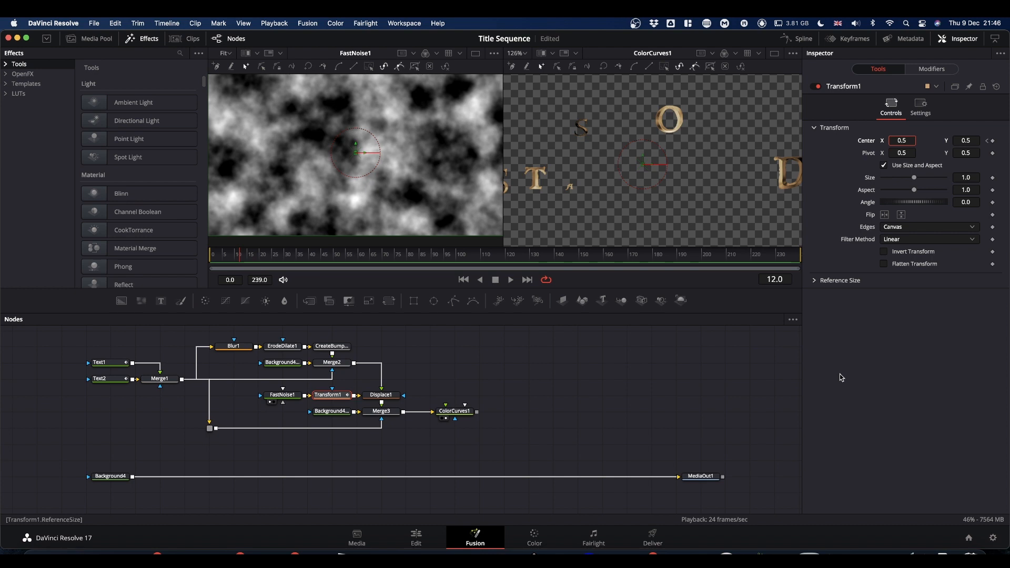
text(1)
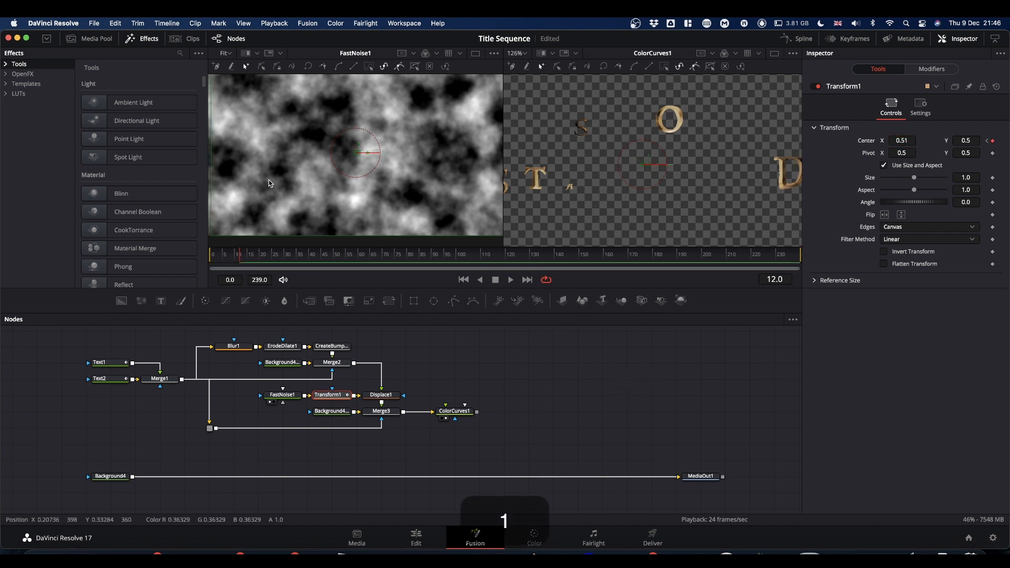
- Show Transform1 in the first viewer and play back the noise movement from the start of the composition
key(space)
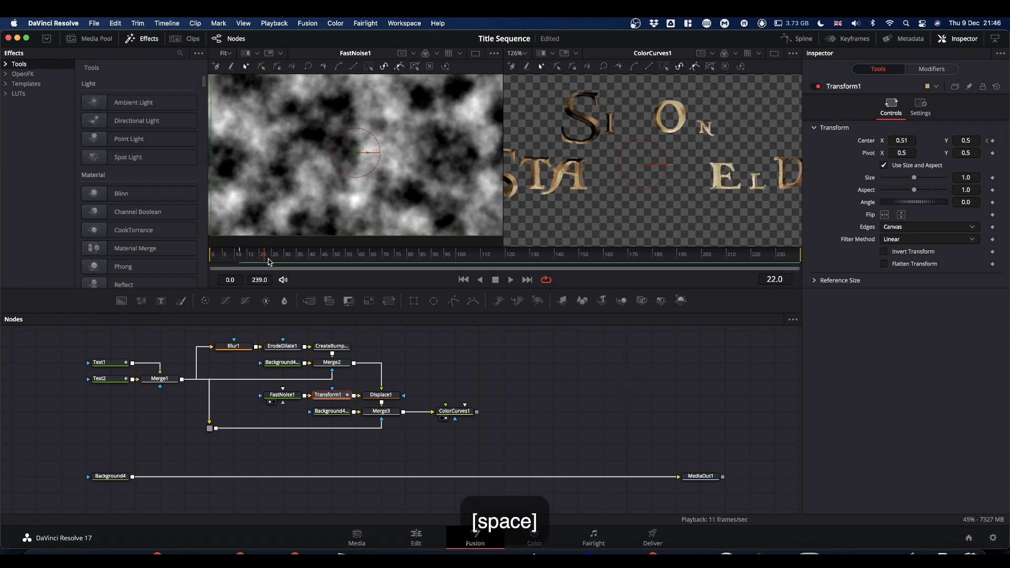
drag(267, 260, 201, 260)
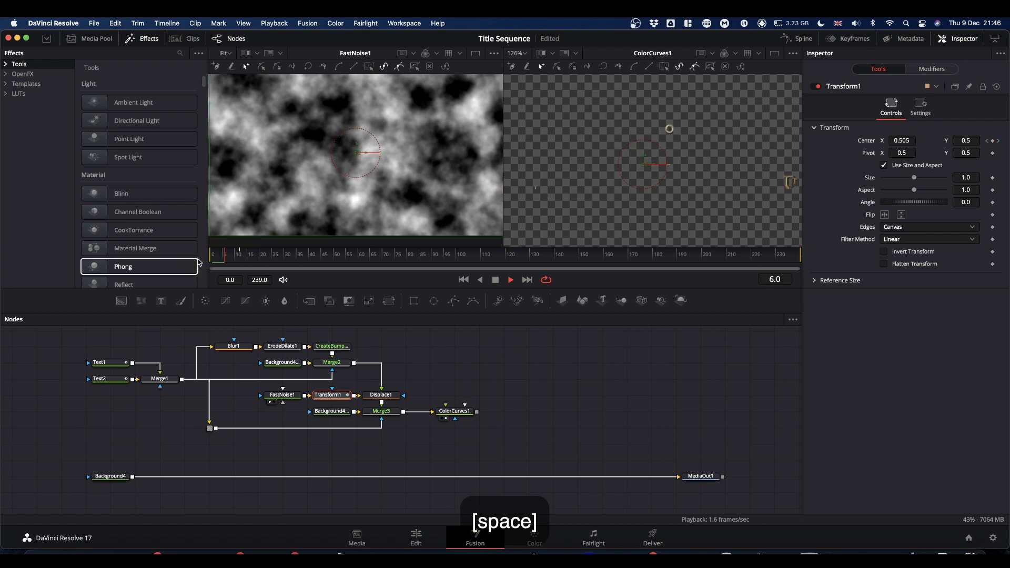
click(325, 164)
click(216, 256)
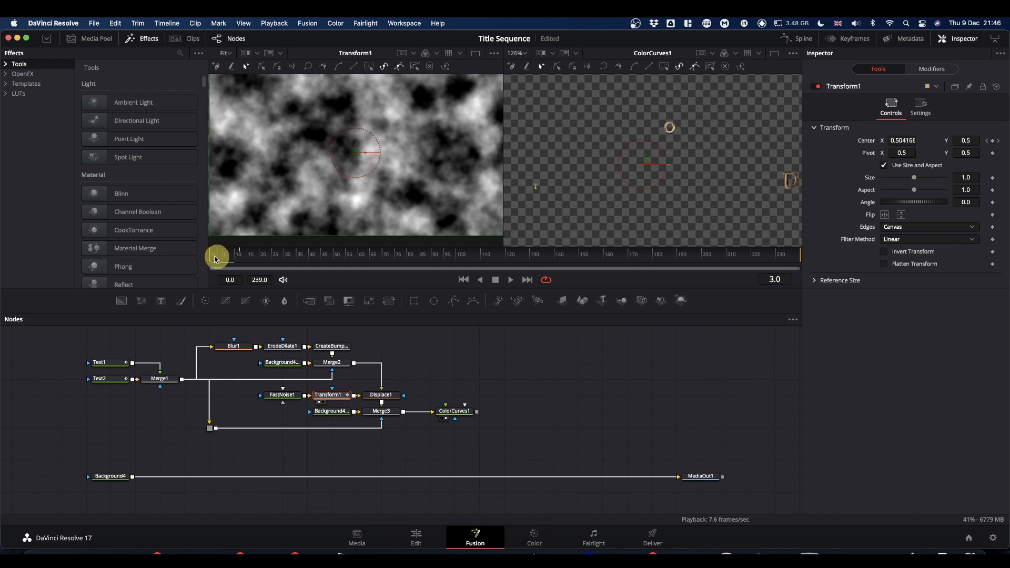
- Return to frame 0 and set Transform1's Edges option to Wrap
drag(257, 261, 192, 260)
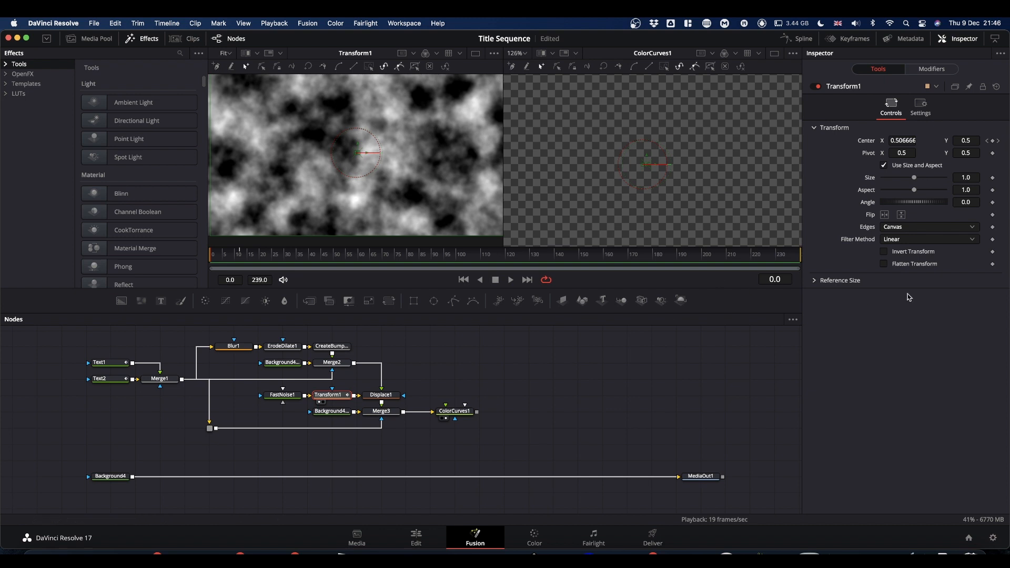
click(897, 229)
click(891, 251)
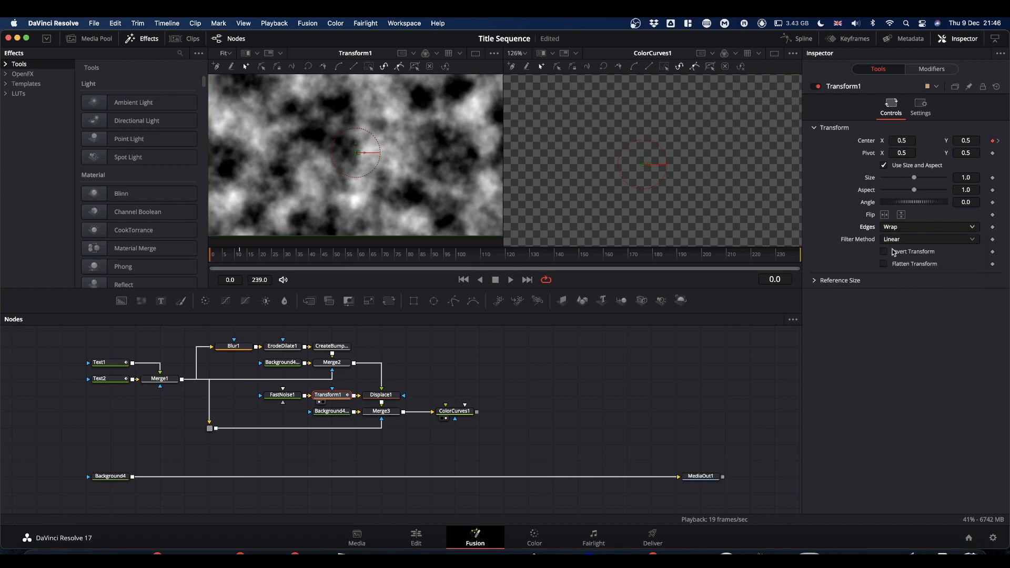
- Select both keyframes of Transform1's displacement spline and set them to relative looping so the movement continues past frame 12
click(330, 395)
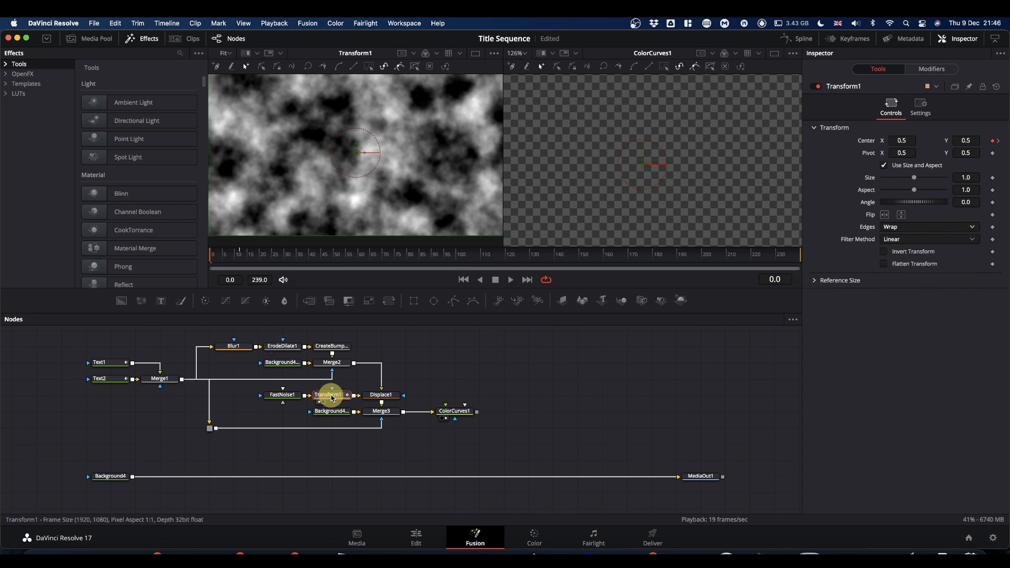
click(803, 40)
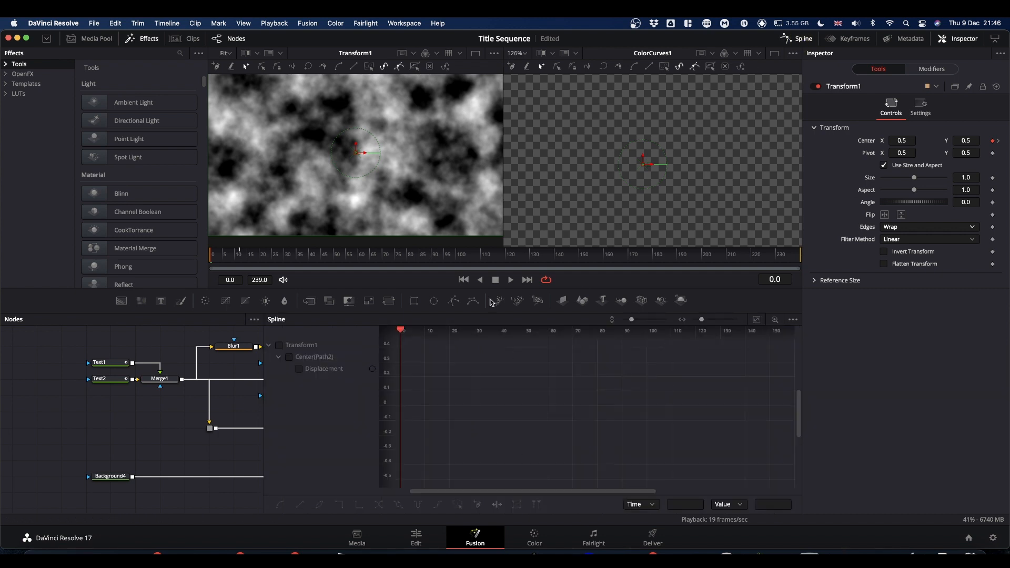
click(280, 345)
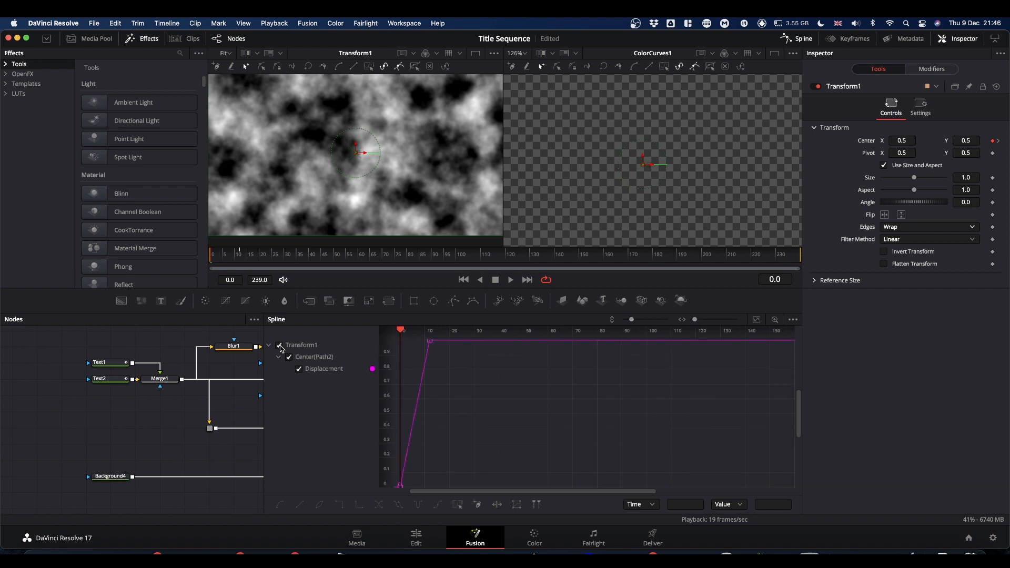
click(757, 322)
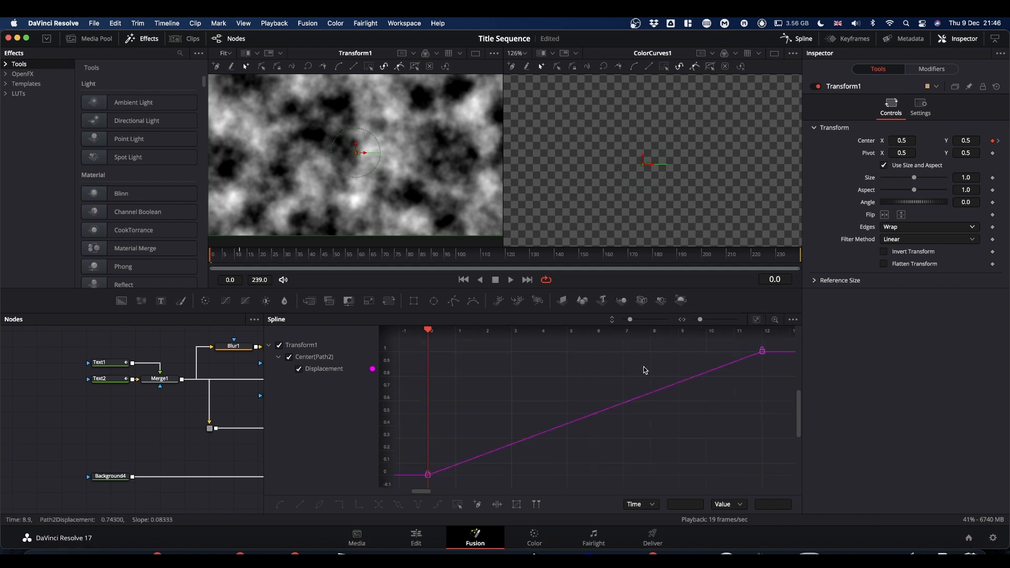
drag(416, 485, 779, 344)
click(440, 506)
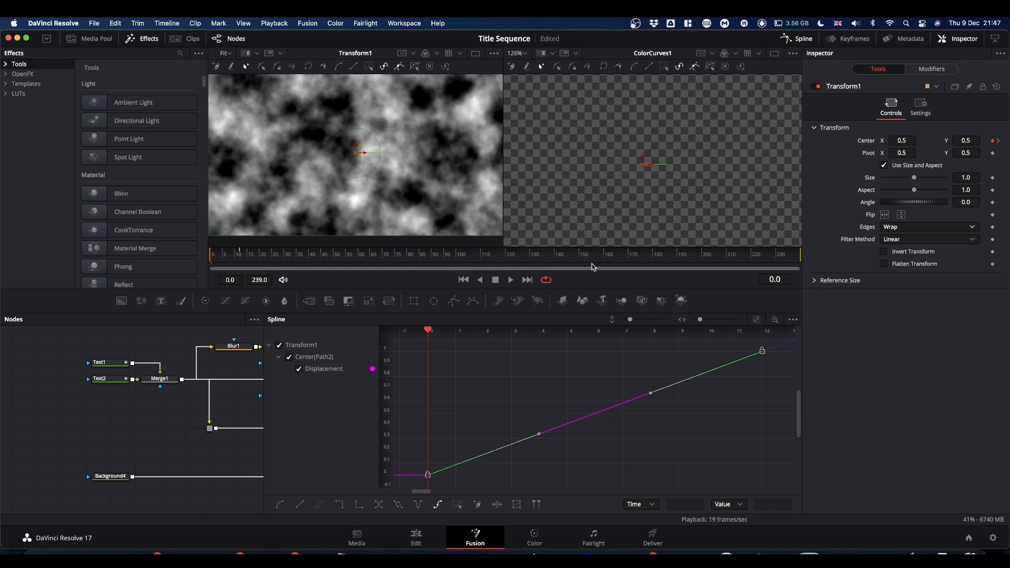
click(807, 39)
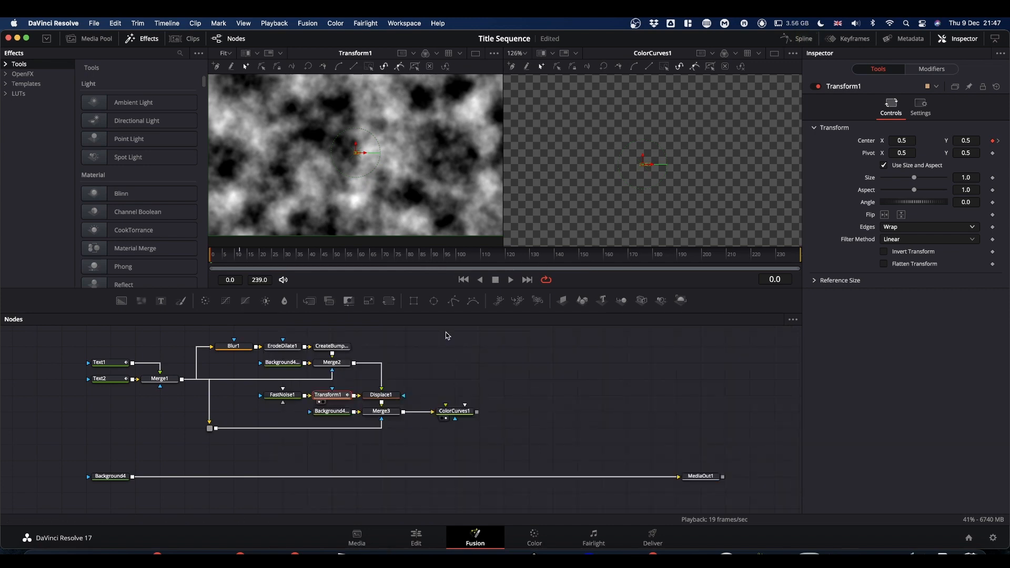
- Preview the continuous noise movement and speed it up by setting Transform1's Center X to 0.52 at frame 12
key(space)
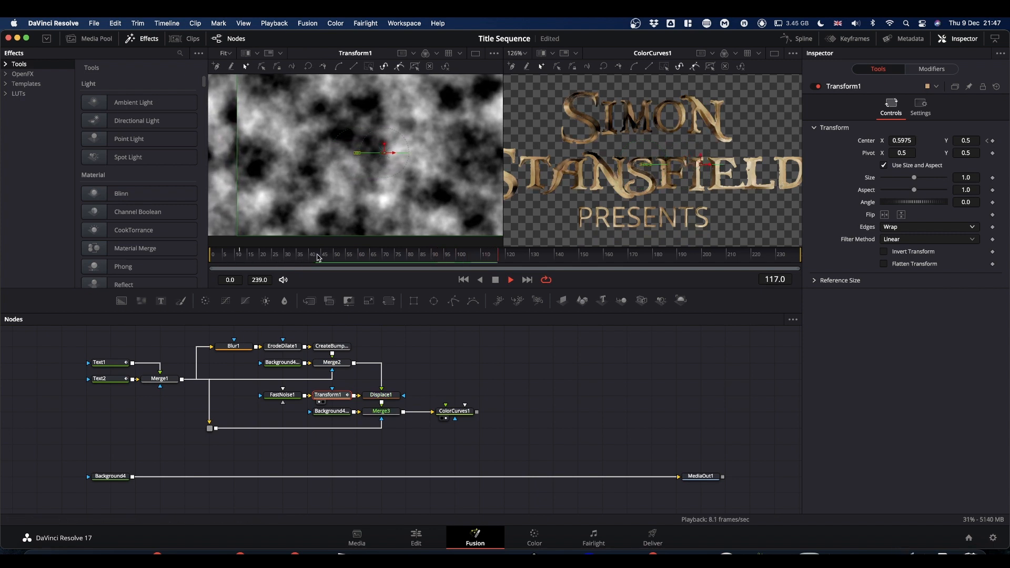
key(space)
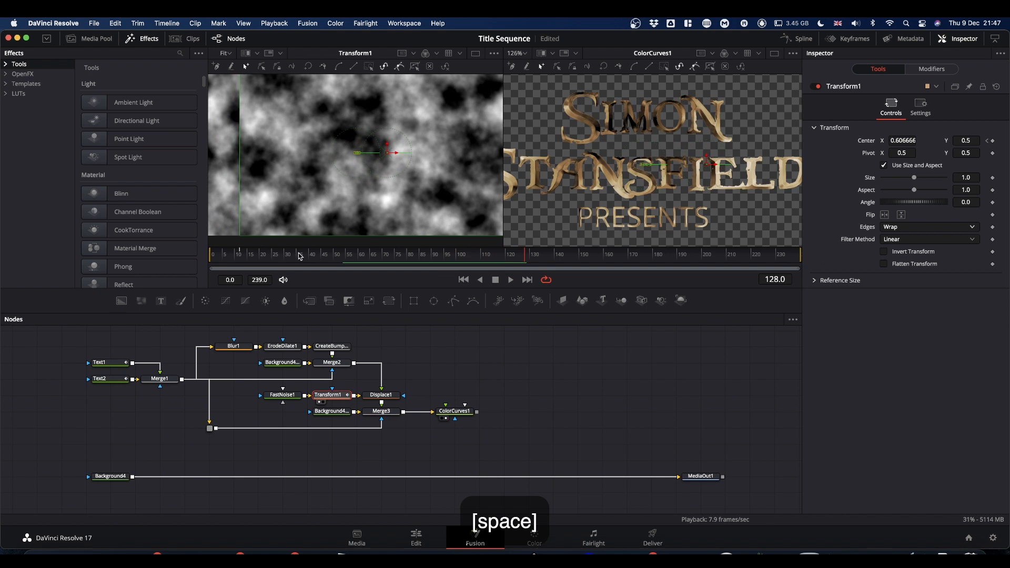
click(263, 257)
drag(263, 257, 239, 258)
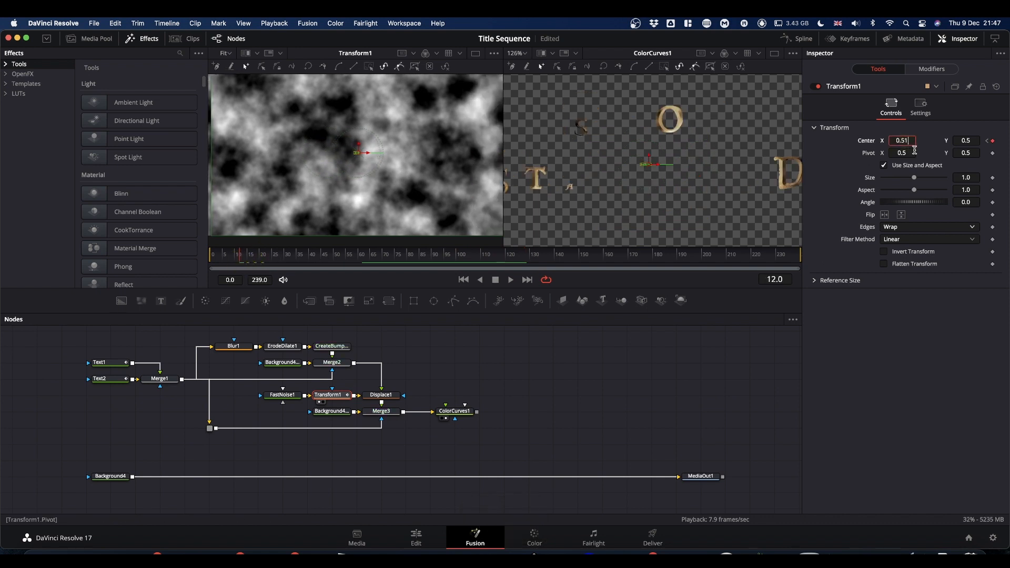
key(BackSpace)
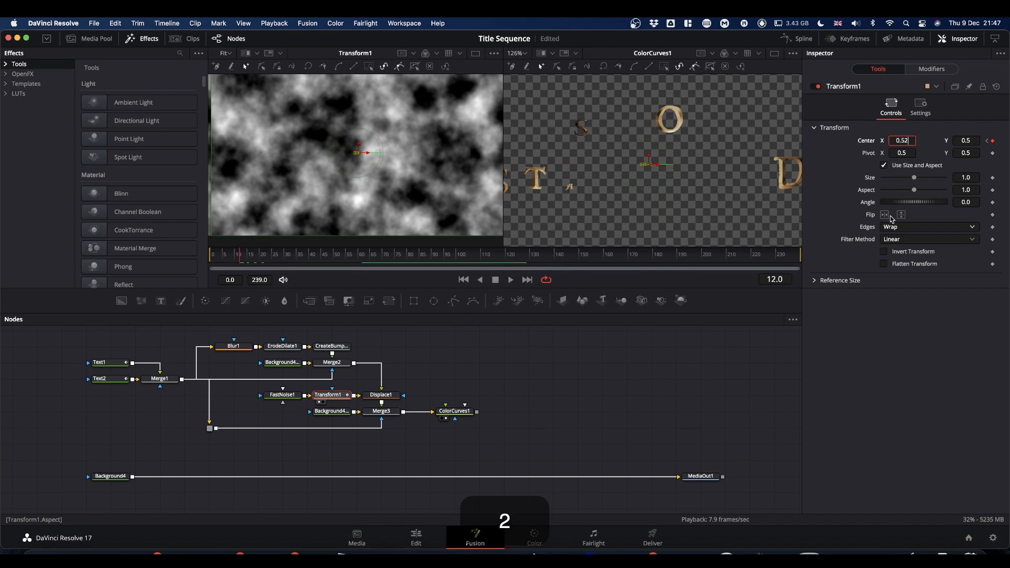
click(907, 349)
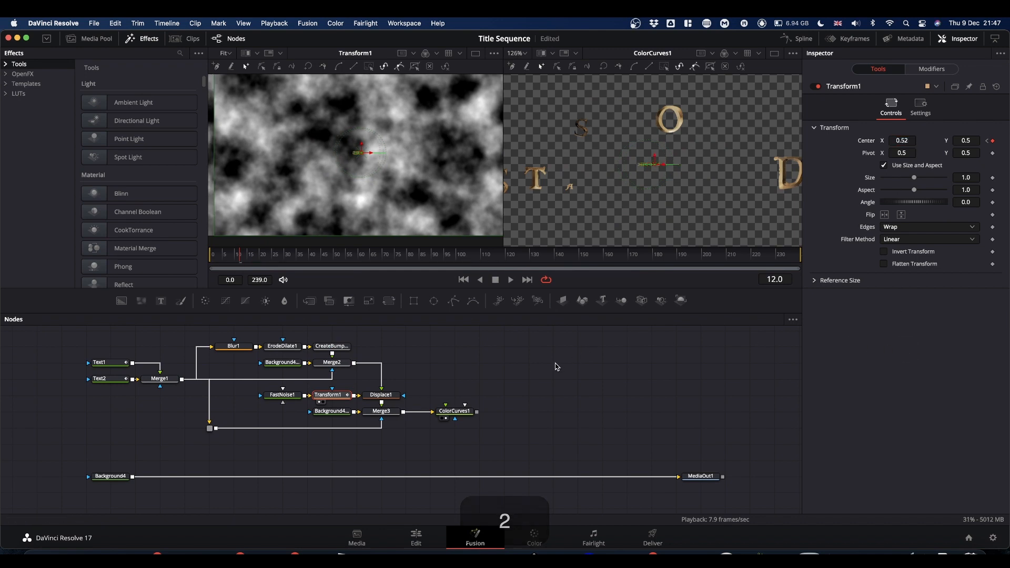
- Play back the title with the faster noise movement and fit the ColorCurves1 image to its viewer
key(space)
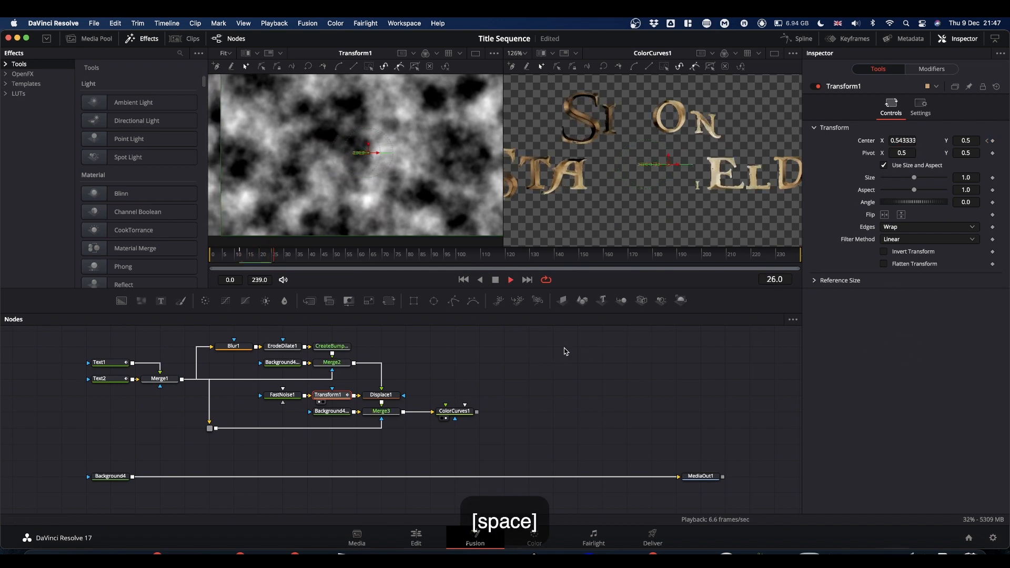
key(space)
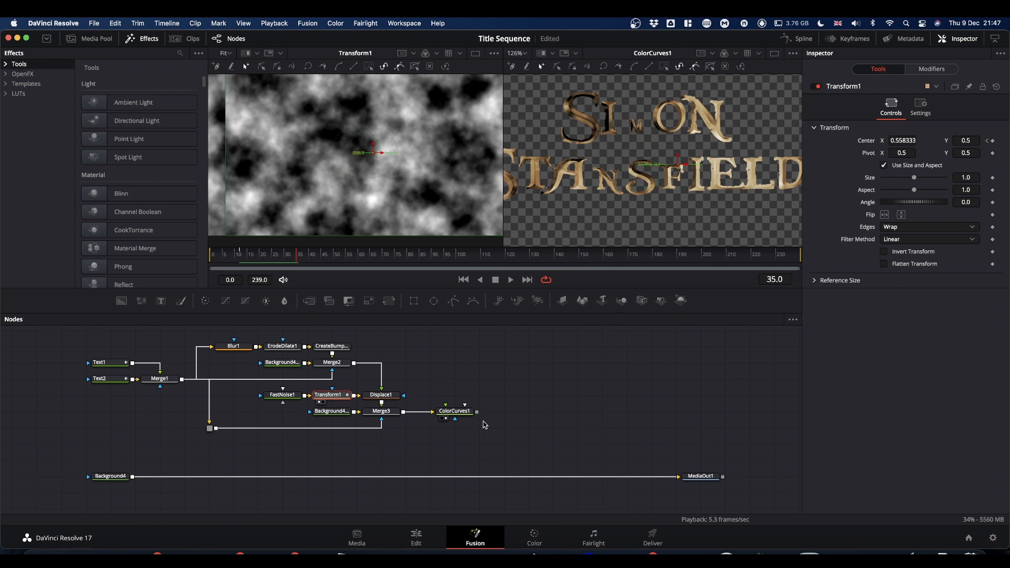
drag(462, 413, 590, 158)
click(526, 55)
click(518, 65)
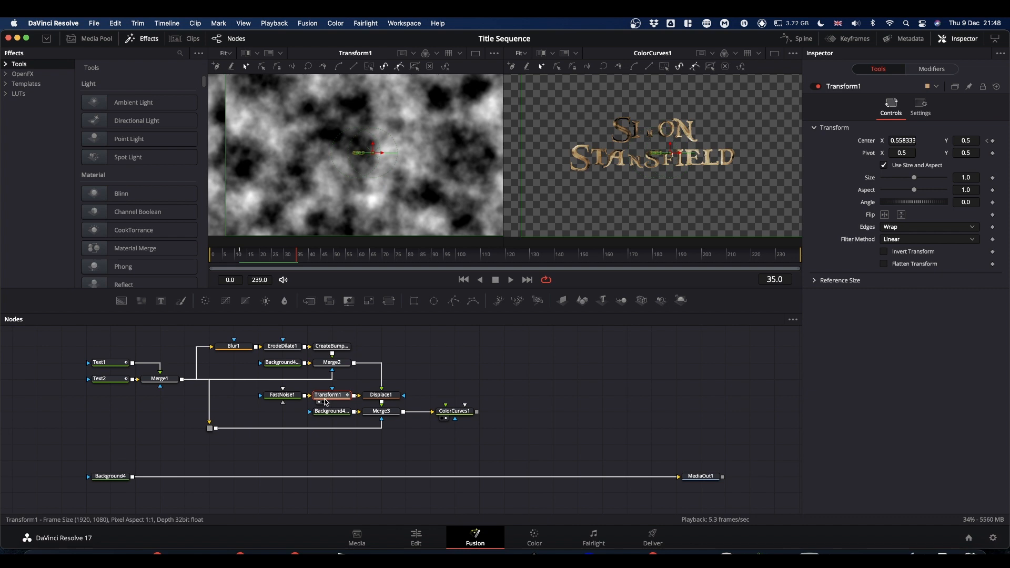
- Clear Transform1 from the first viewer, switch to a single enlarged viewer and play back the title animation
key(1)
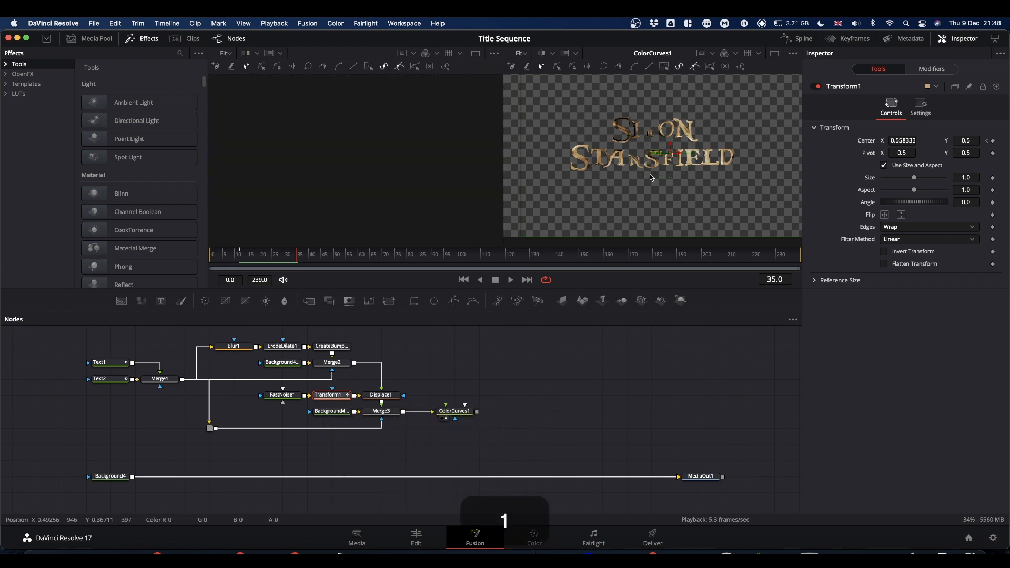
click(775, 55)
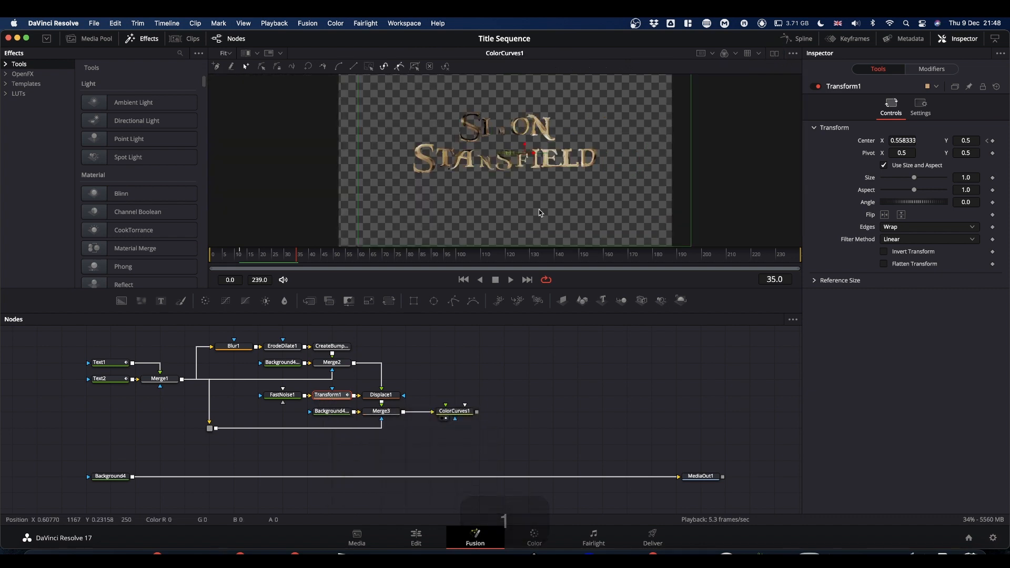
drag(556, 287, 558, 299)
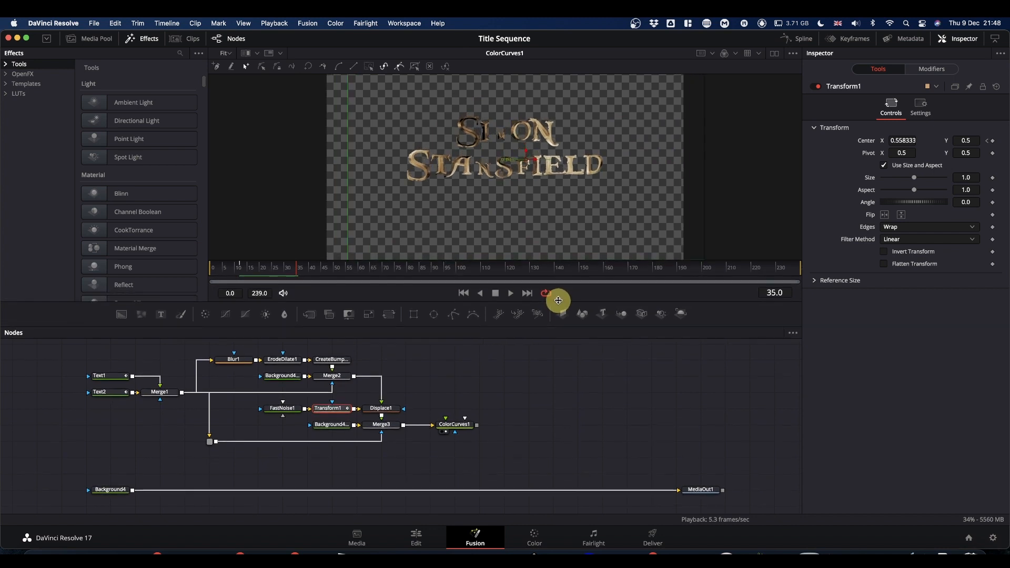
key(space)
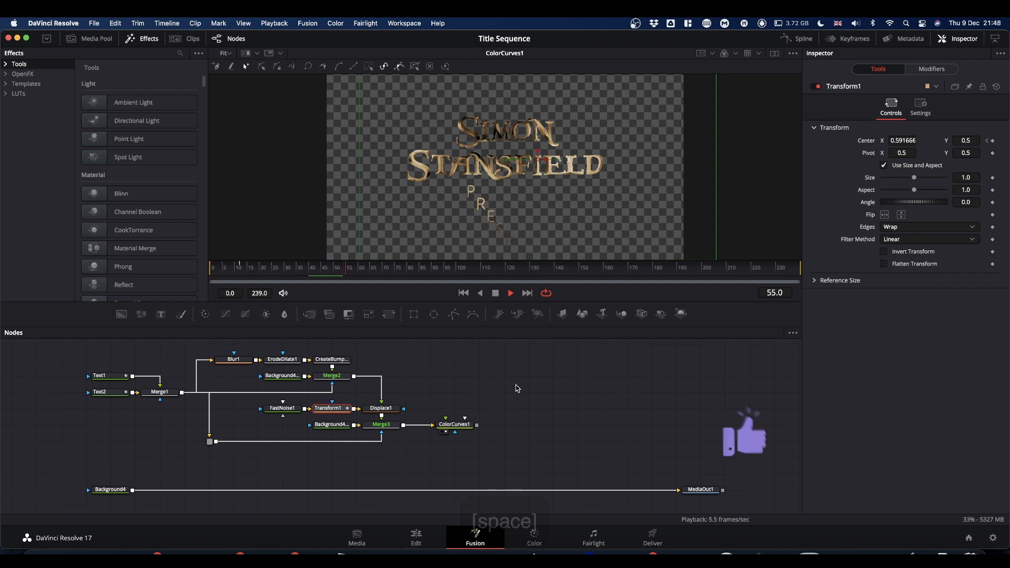
key(space)
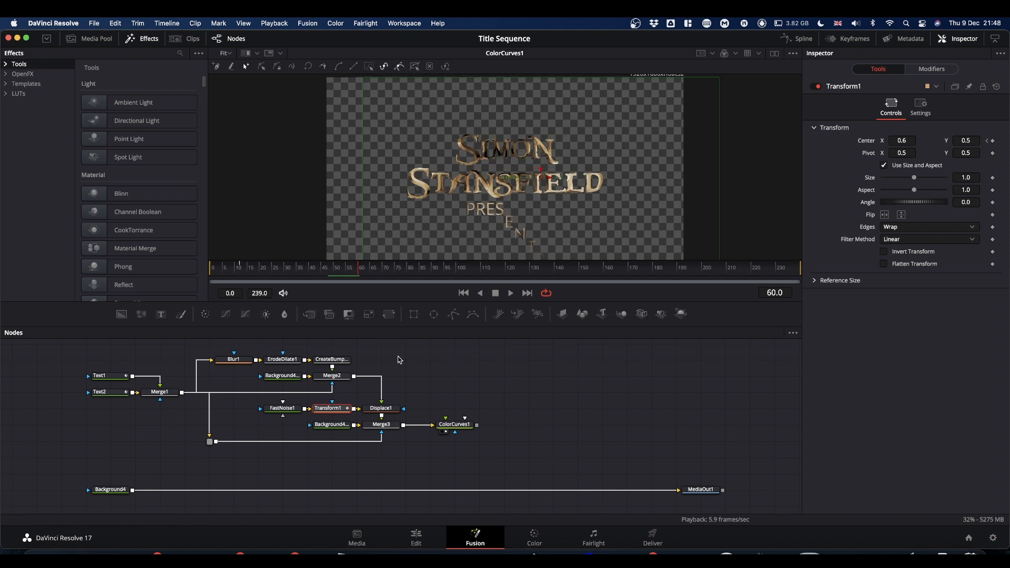
- Add a Background node masked by an Ellipse and set its colour to Red 0.898, Green 0.835 and Blue 0.717
drag(122, 317, 530, 375)
drag(432, 318, 528, 376)
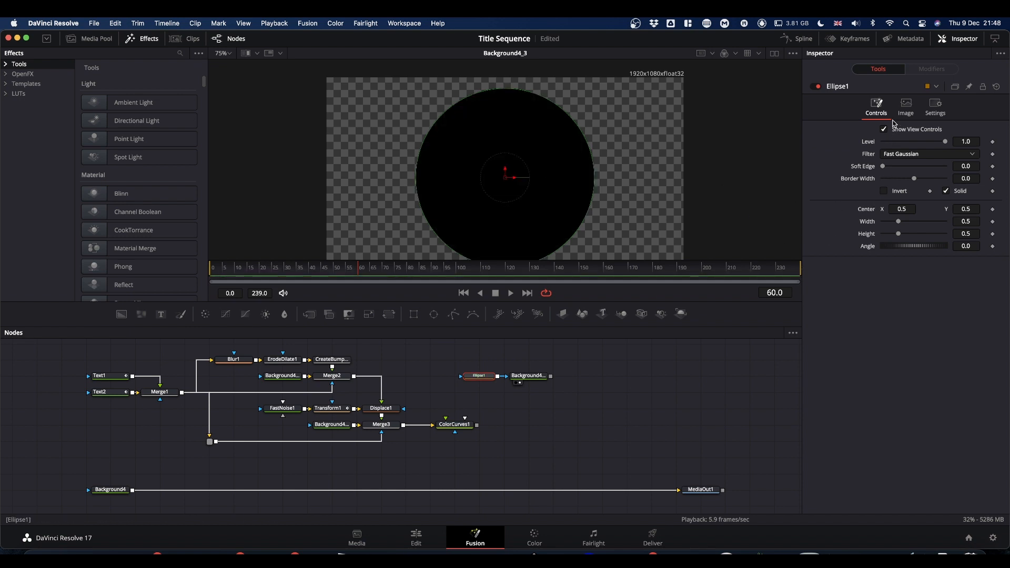
click(537, 380)
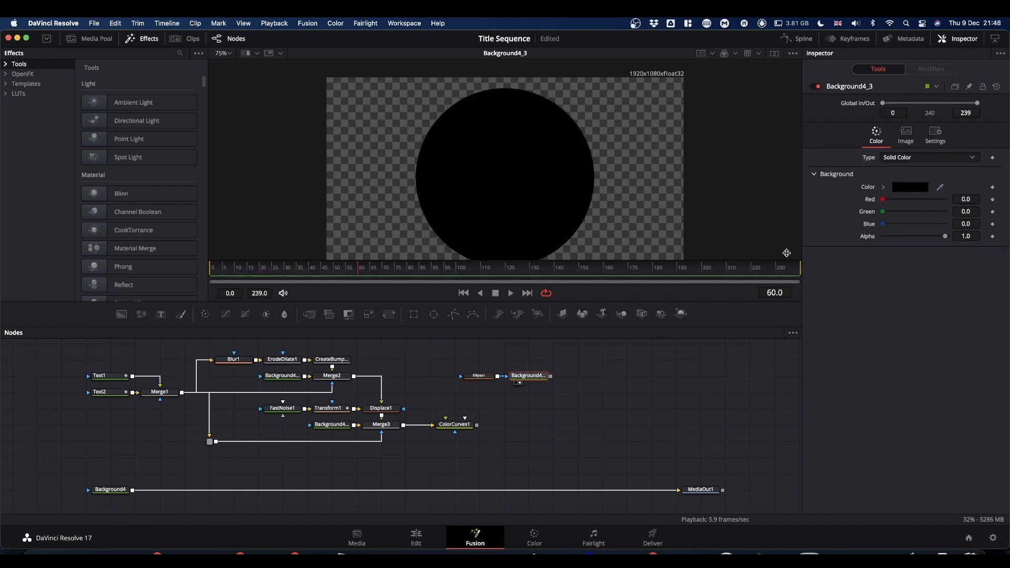
drag(883, 202, 937, 204)
drag(883, 224, 923, 224)
click(931, 213)
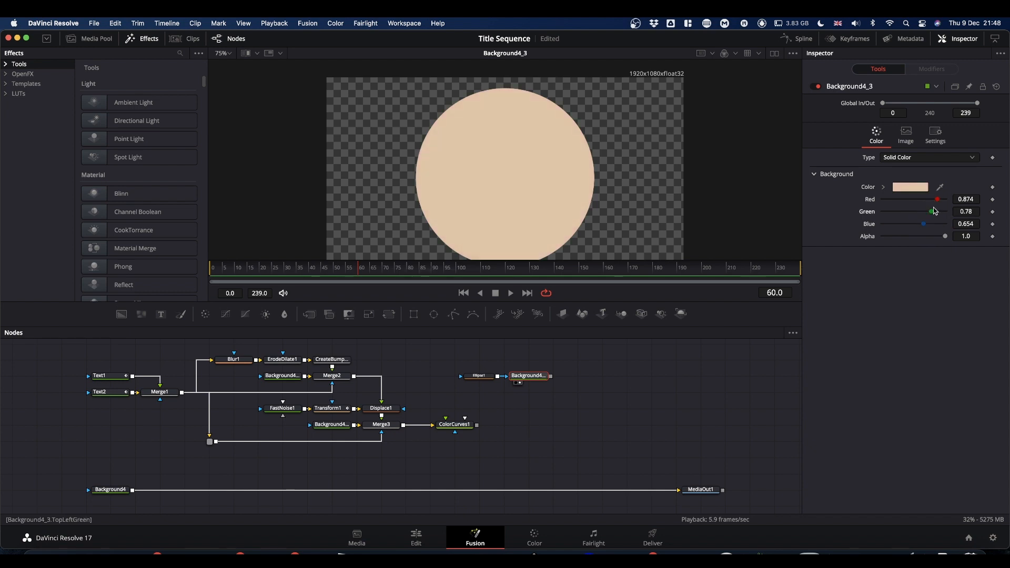
drag(938, 201, 930, 227)
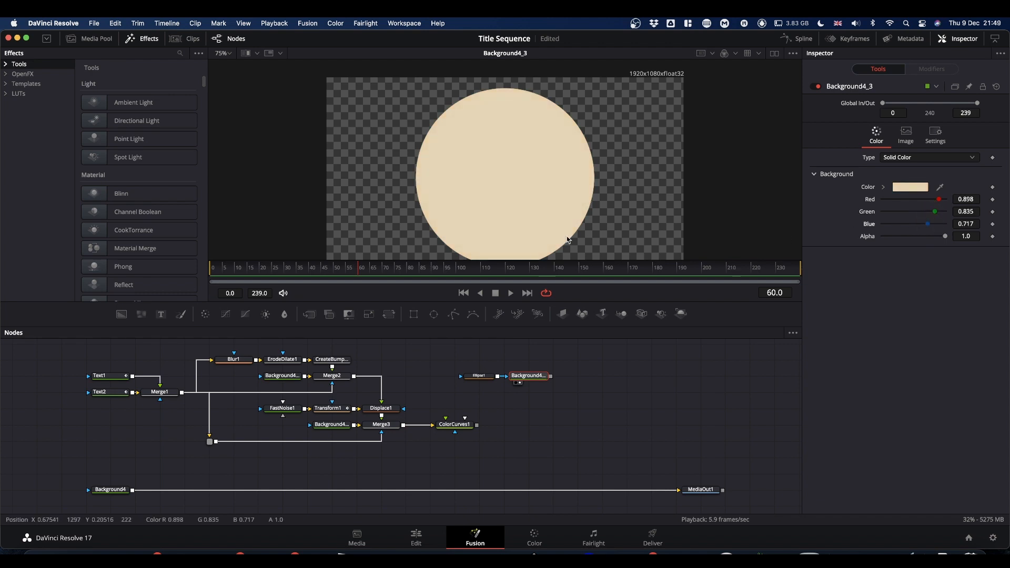
- Link the ellipse mask's Height to its Width with an expression
click(479, 377)
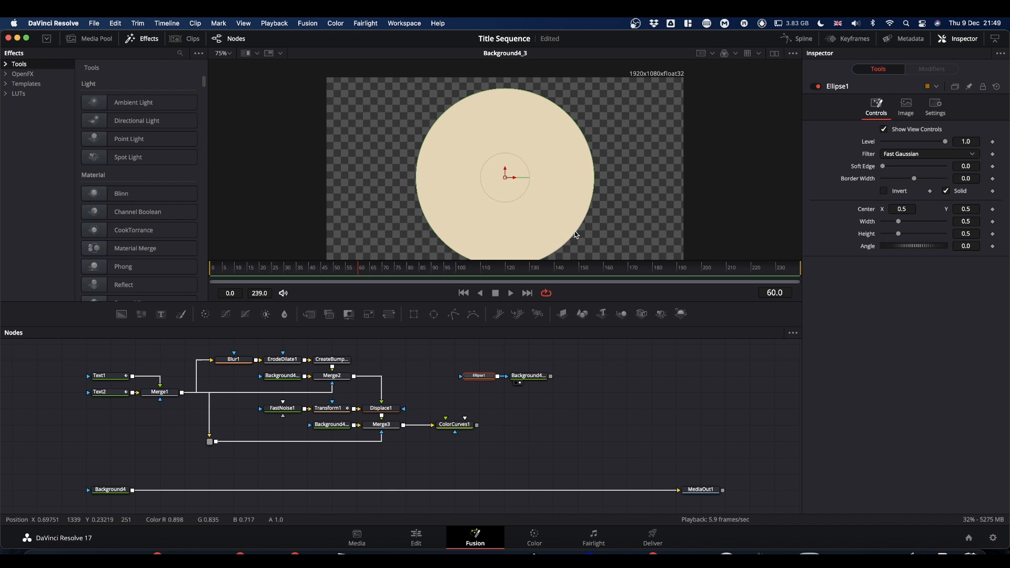
right_click(866, 238)
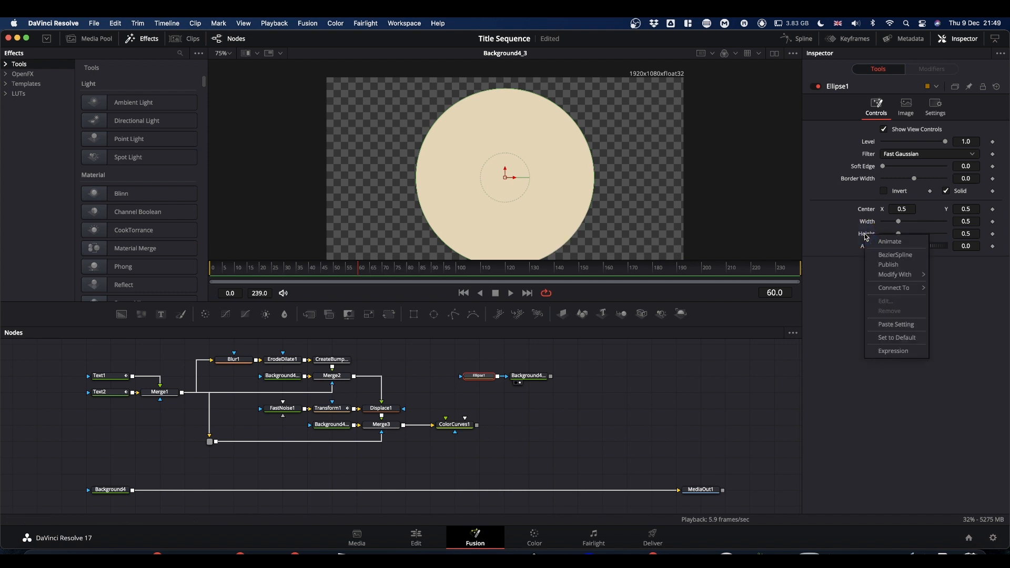
click(894, 351)
drag(886, 248, 862, 225)
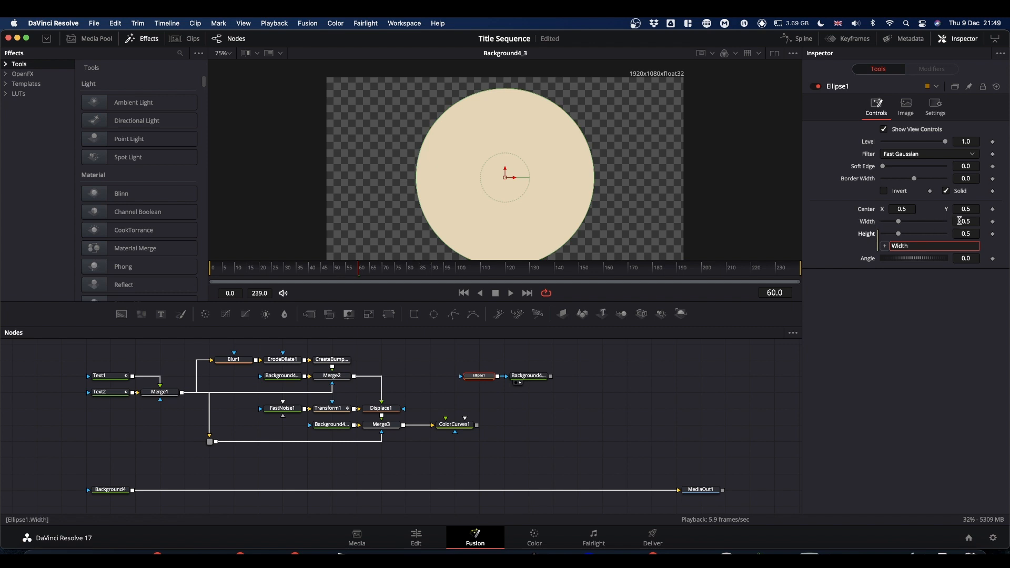
- Shrink the ellipse mask to a Width of 0.024 and set its Soft Edge to 0.0126
drag(974, 221, 743, 216)
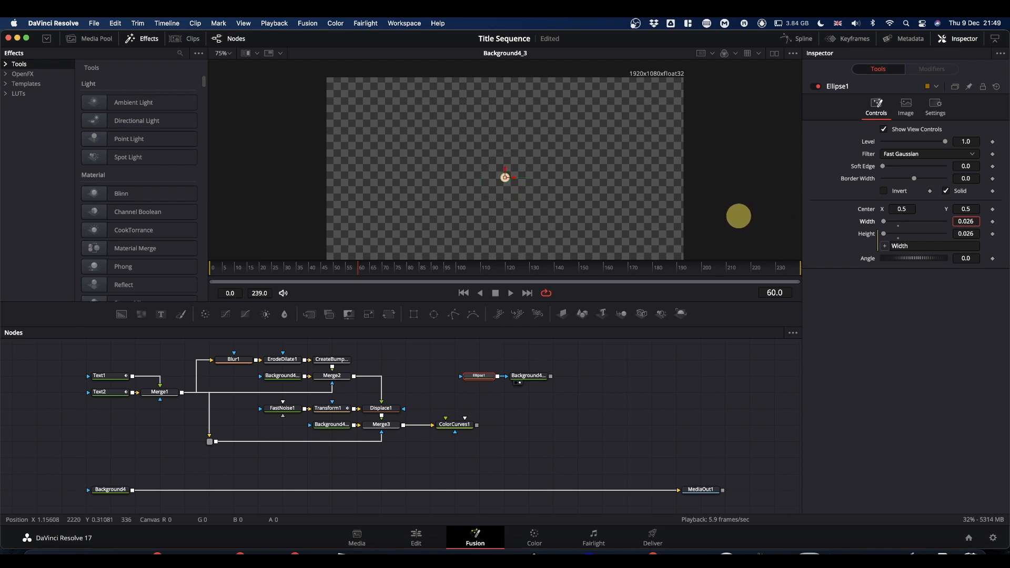
drag(738, 216, 738, 217)
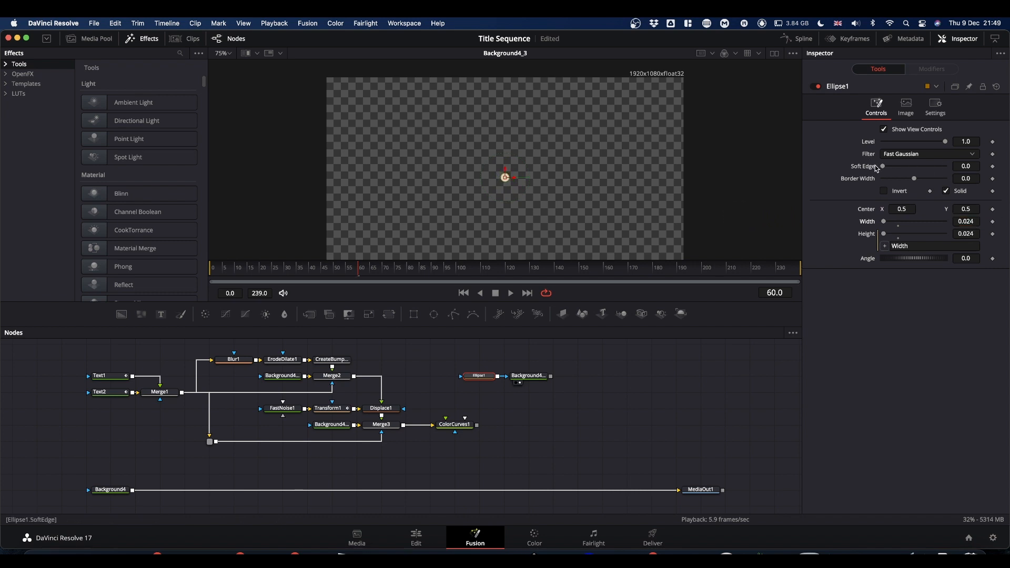
drag(884, 167, 889, 168)
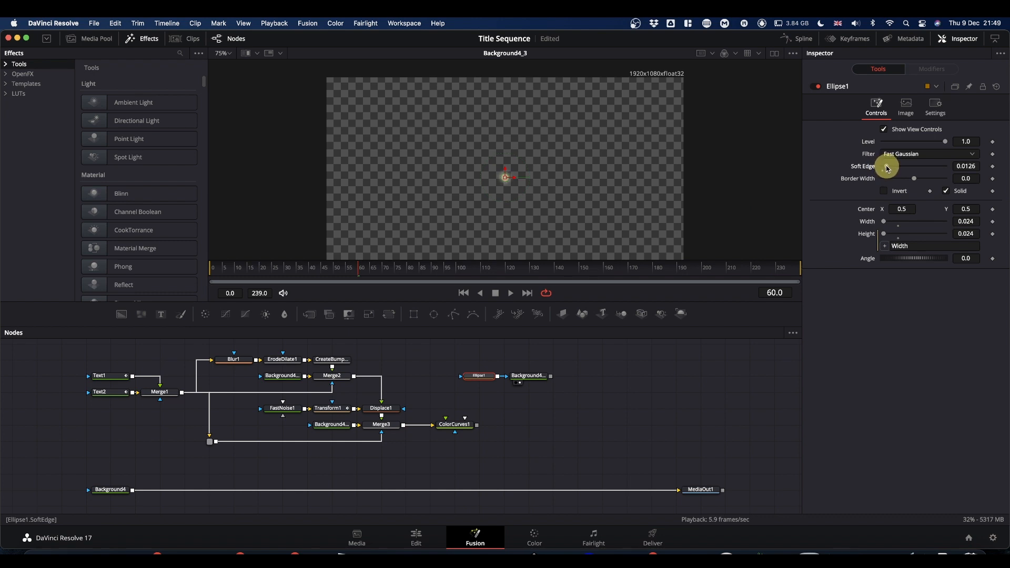
drag(887, 169, 887, 168)
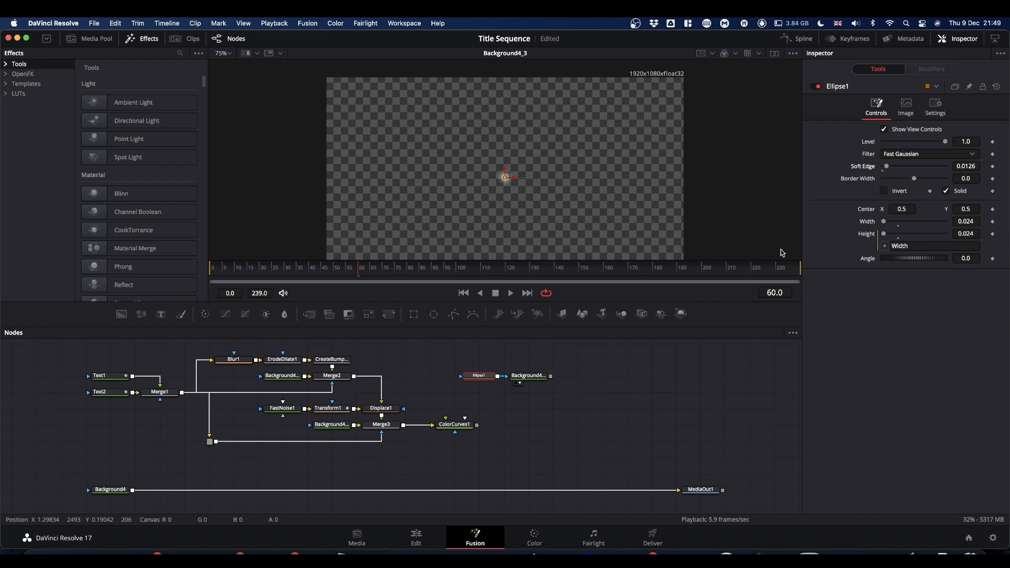
- Add a Glow node after the ellipse-masked background and show it in the viewer
click(531, 378)
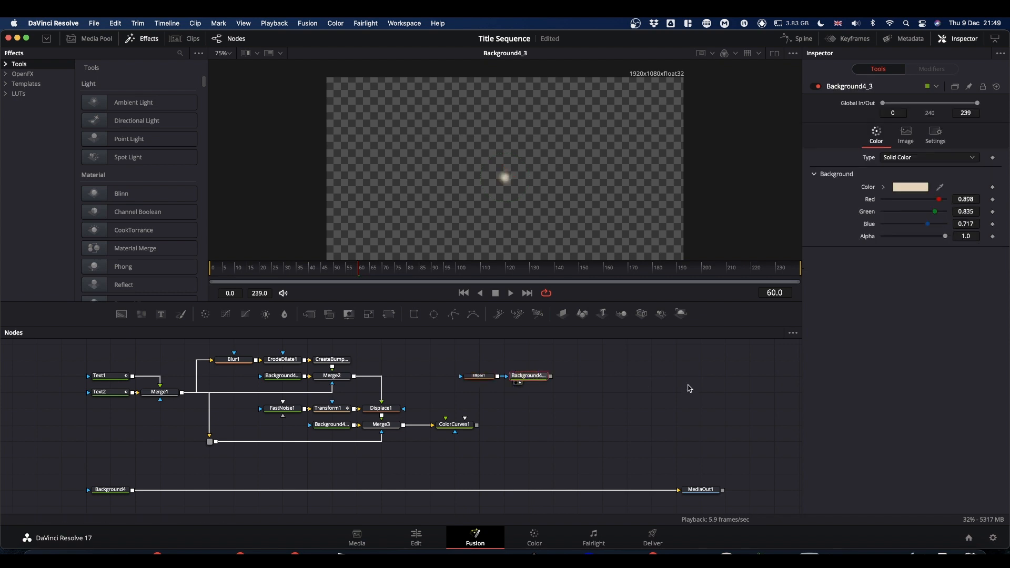
key(shift+space)
text(glow)
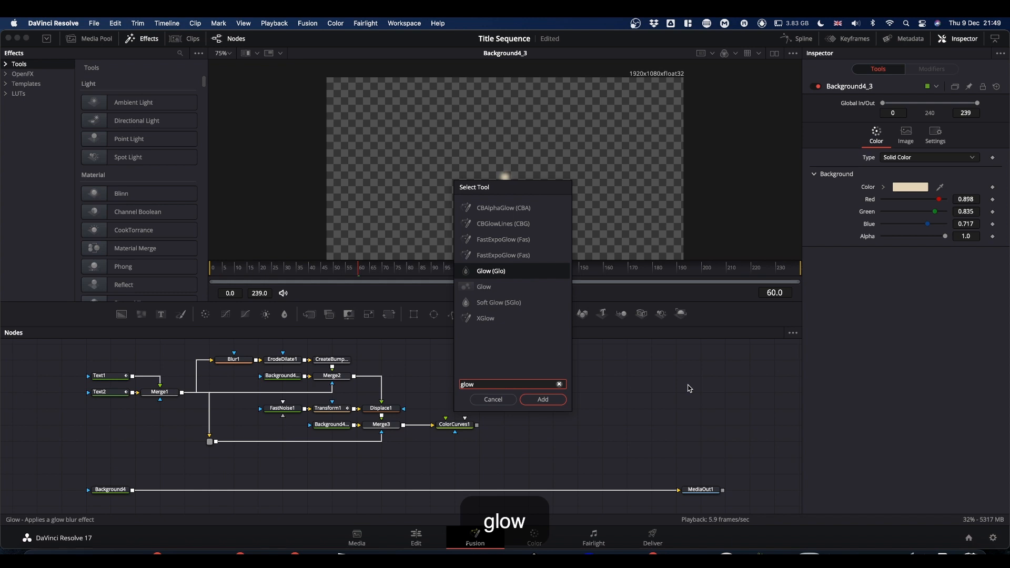
key(Return)
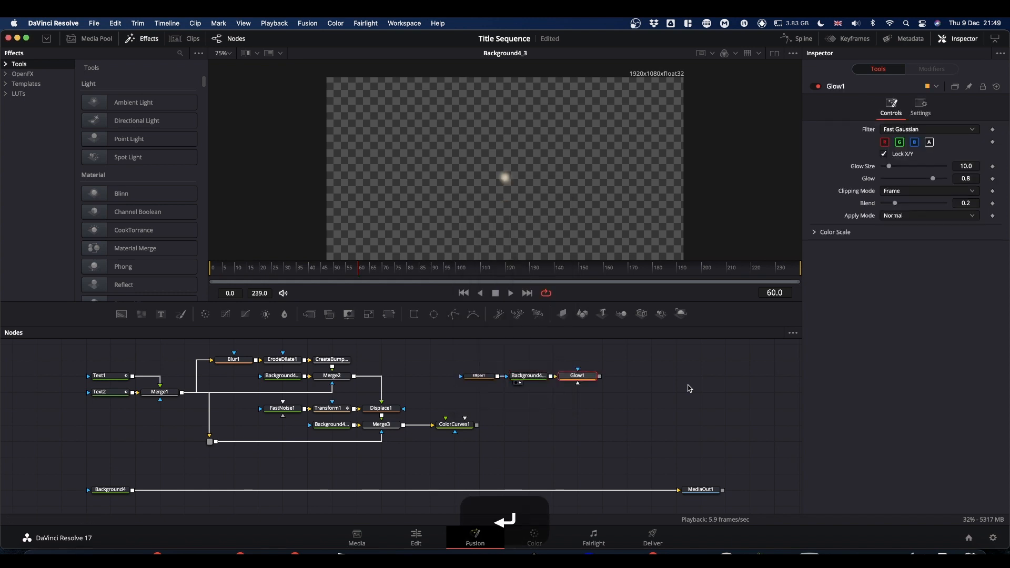
drag(573, 380, 512, 203)
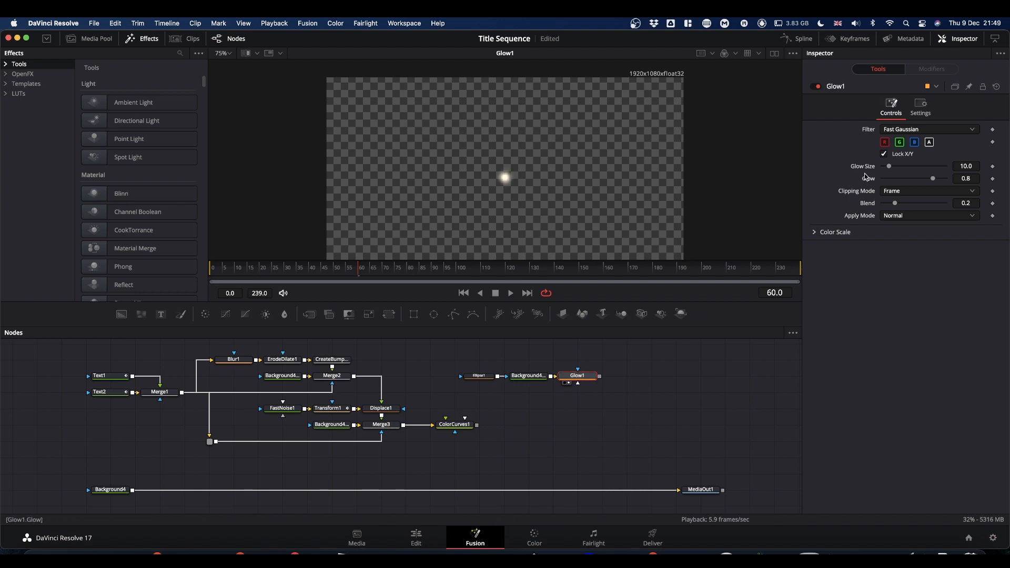
- Unlock Glow1's X/Y sizes, then set X Glow Size to 100 and Glow to 0.929
click(884, 154)
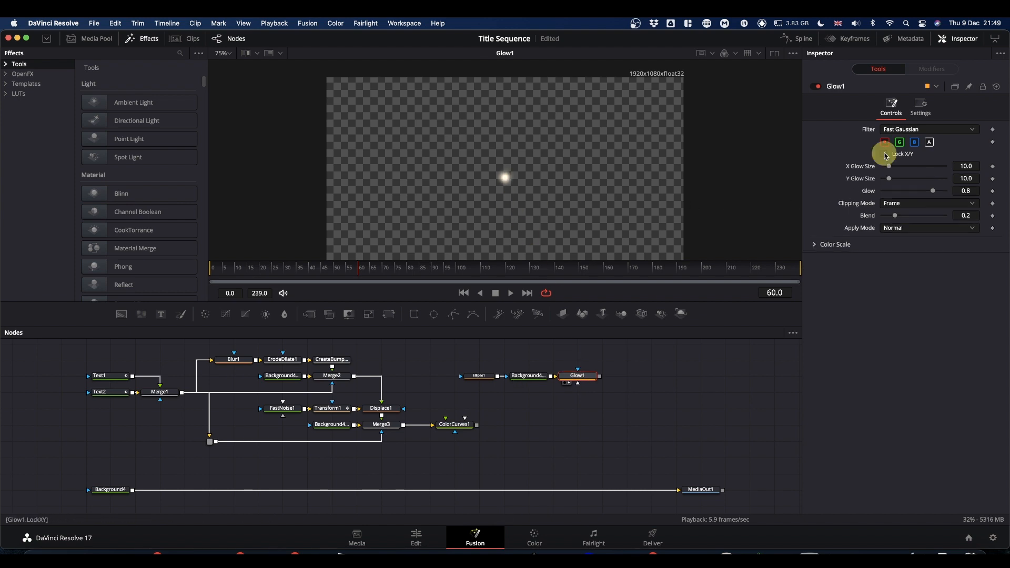
drag(891, 169, 982, 166)
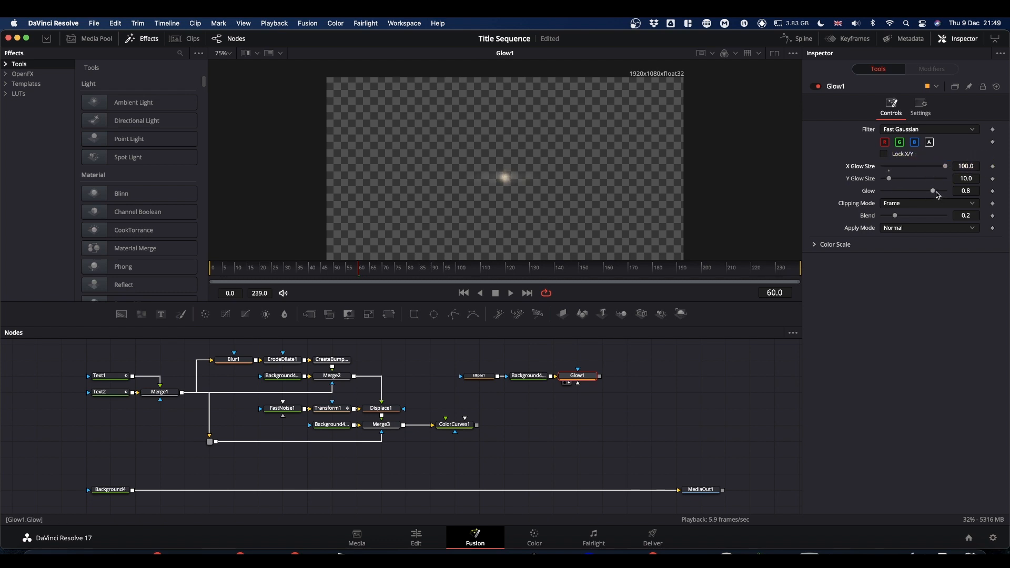
drag(936, 194, 944, 196)
- Add a second Glow node after Glow1
click(583, 377)
key(shift+space)
text(glow)
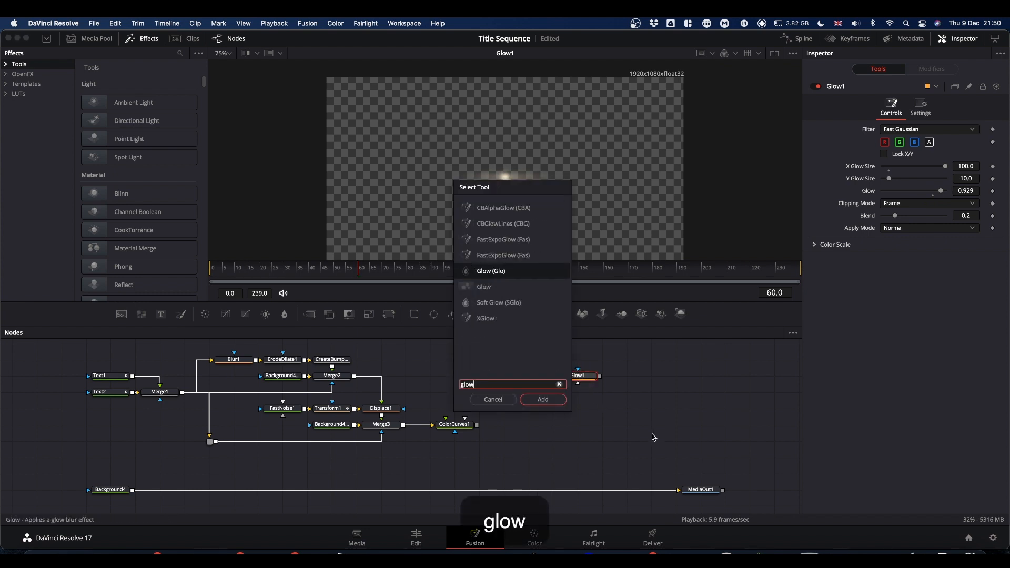
key(Return)
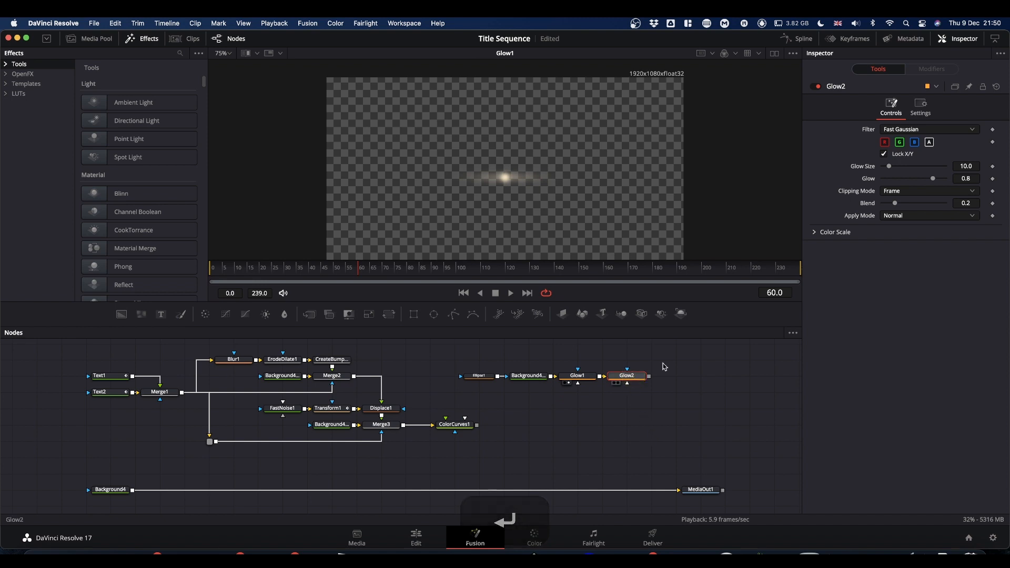
- Show Glow2 in the viewer with X/Y unlocked, X Glow Size 100, Y Glow Size 9.4 and Glow 0.882
click(884, 154)
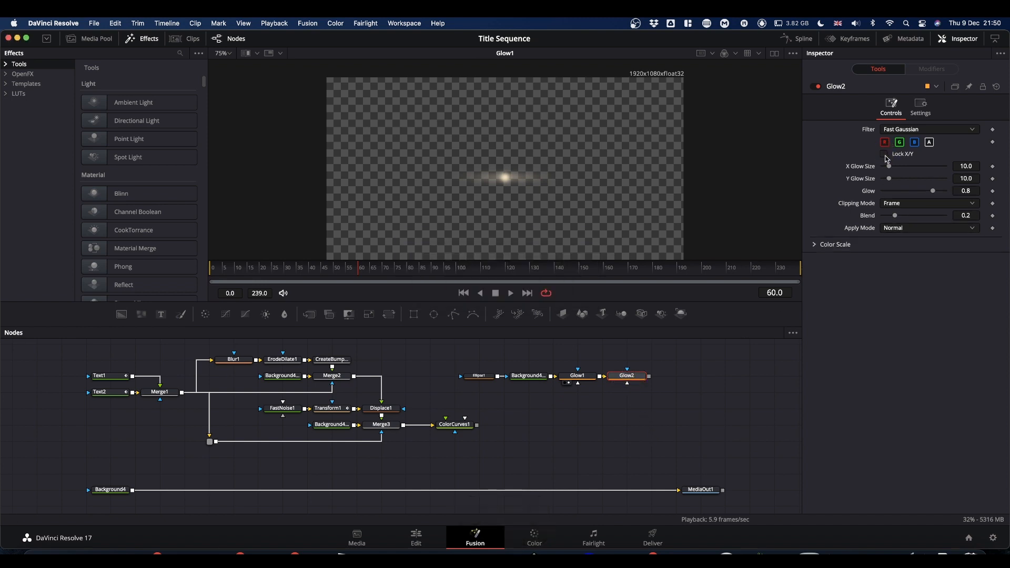
drag(889, 166, 989, 166)
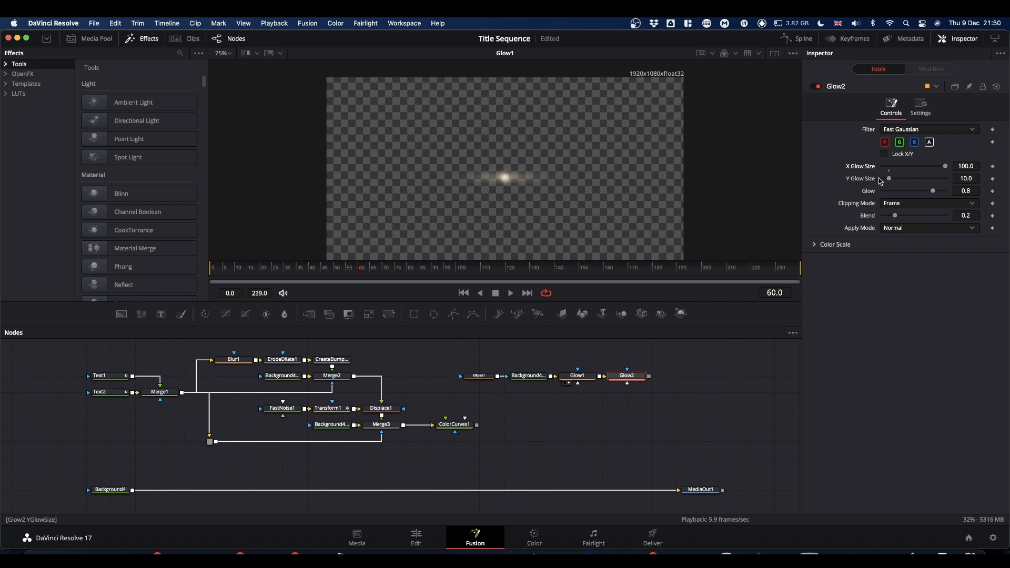
drag(888, 182, 941, 193)
drag(635, 377, 588, 230)
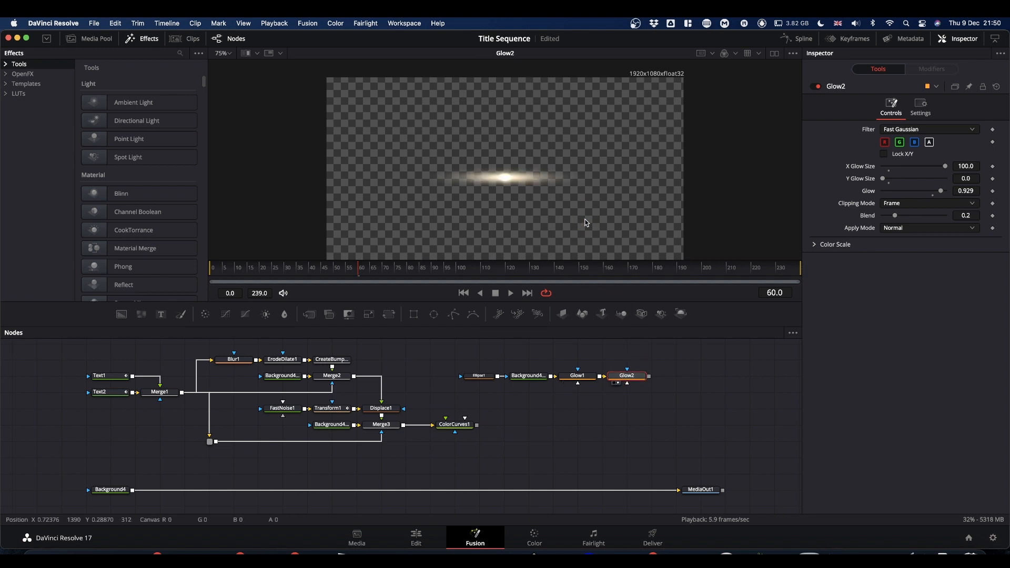
drag(944, 192, 946, 170)
drag(884, 181, 890, 182)
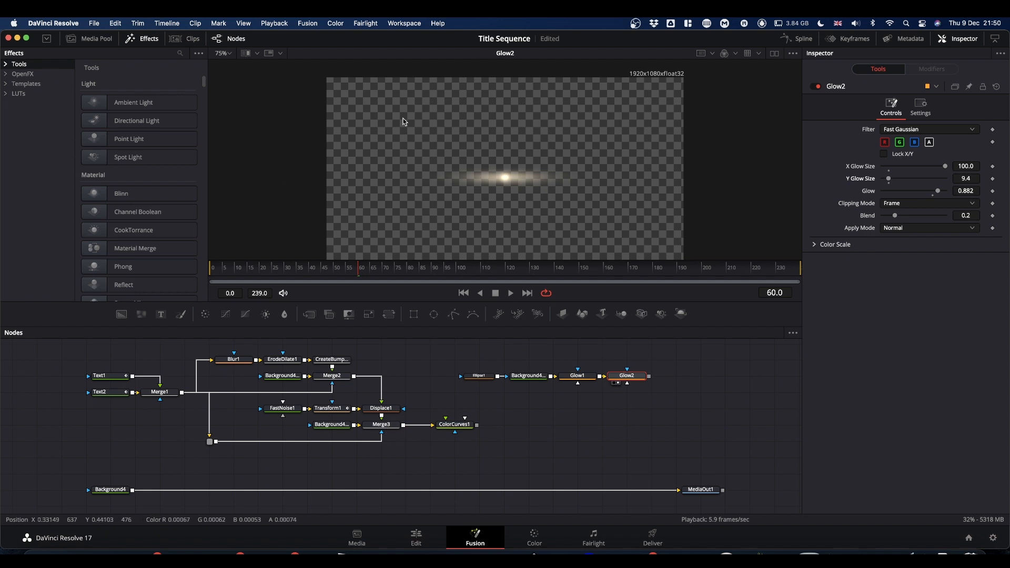
- Merge the Lens Flare V07 Fusion template over the ColorCurves1 output and show the merge in the viewer
click(142, 43)
click(142, 42)
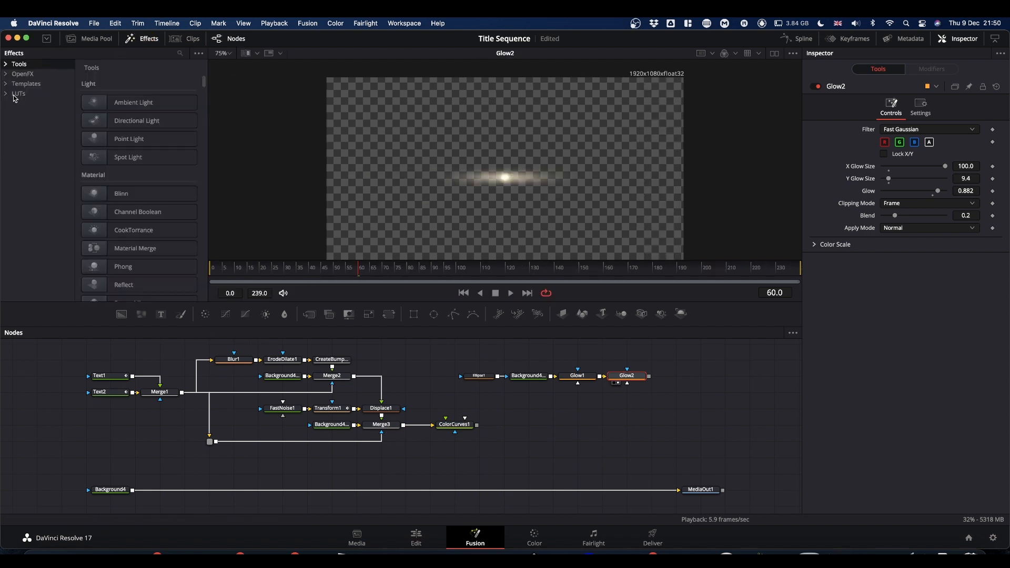
click(7, 85)
click(16, 104)
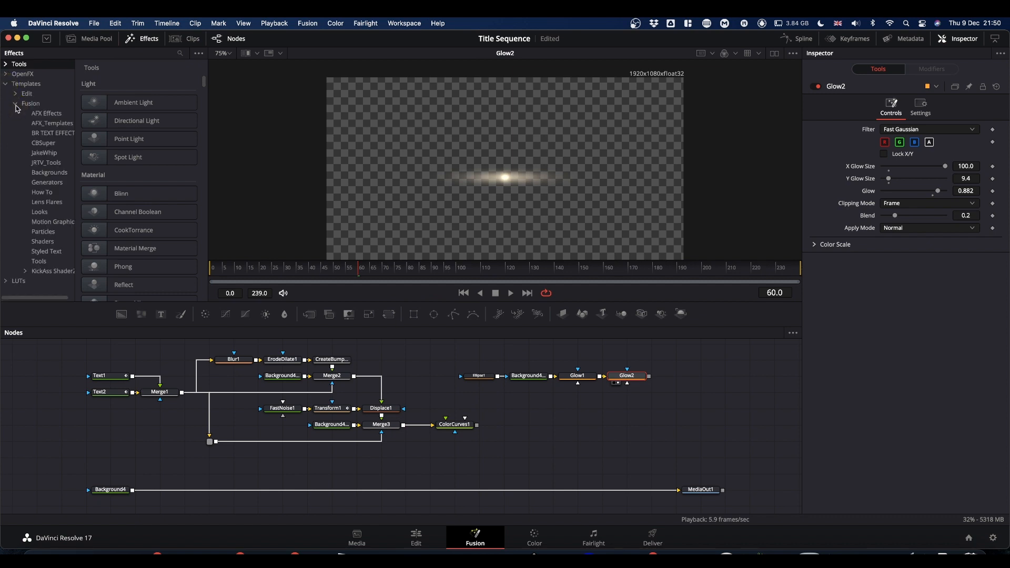
click(47, 203)
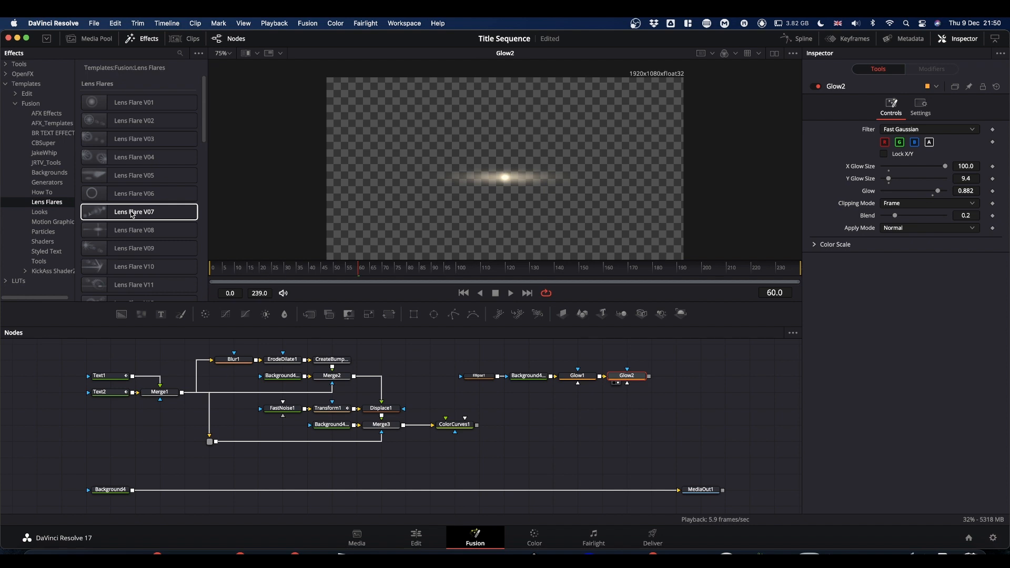
drag(132, 214, 477, 424)
drag(652, 424, 515, 211)
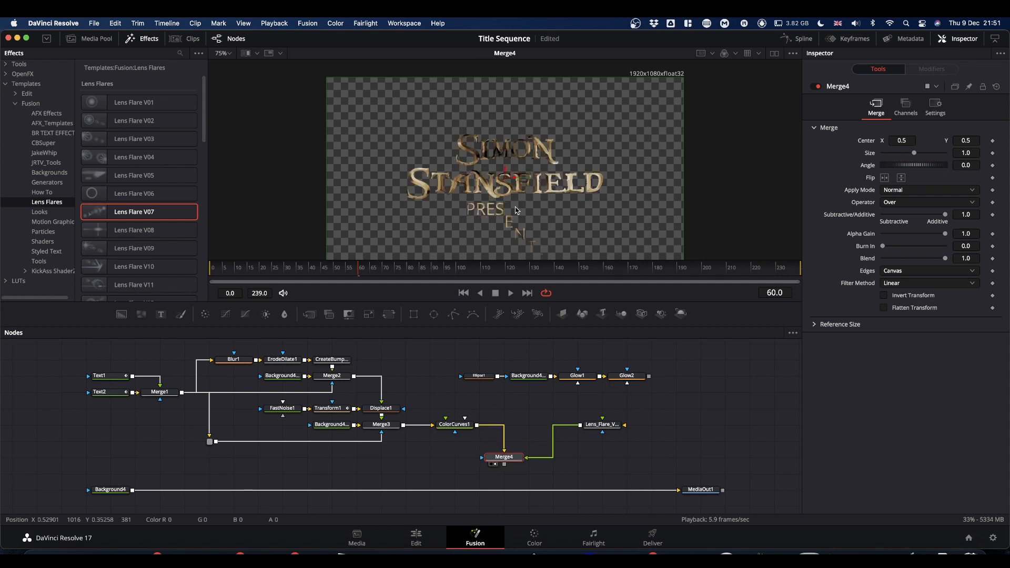
- Add a Background node with Alpha 0 and connect it as the input of Lens_Flare_V07
click(602, 424)
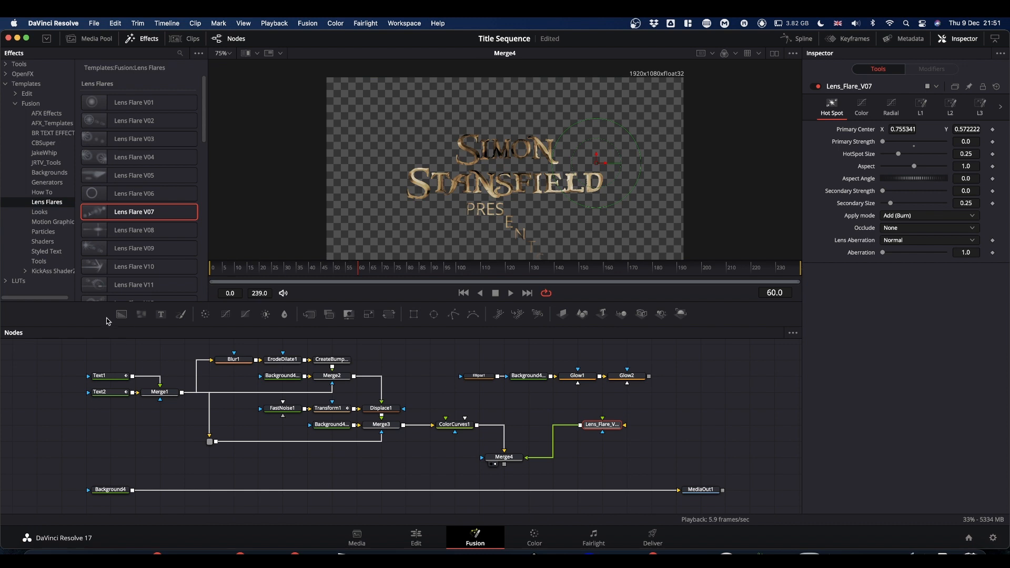
drag(122, 314, 666, 425)
click(676, 423)
drag(947, 236, 838, 235)
drag(698, 425, 626, 426)
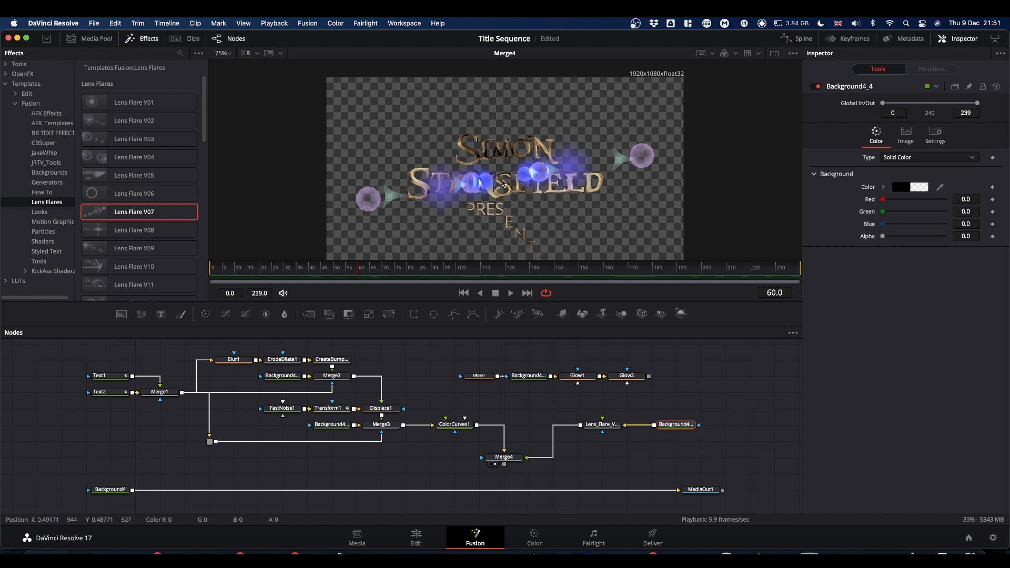
- Replace Lens Flare V07 with the Lens Flare V18 template, fed by the transparent background and merged over the text in Merge4
click(607, 428)
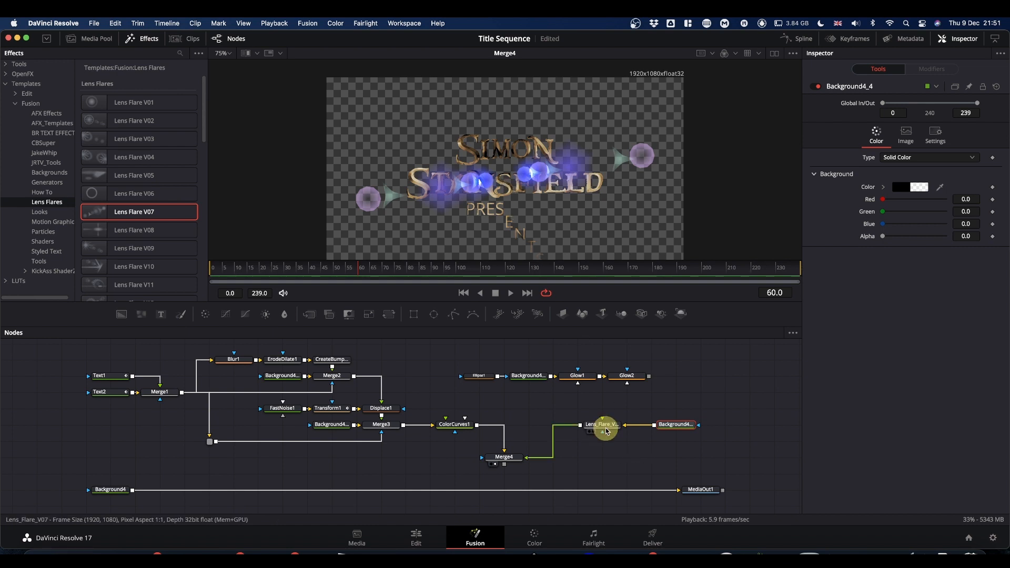
key(BackSpace)
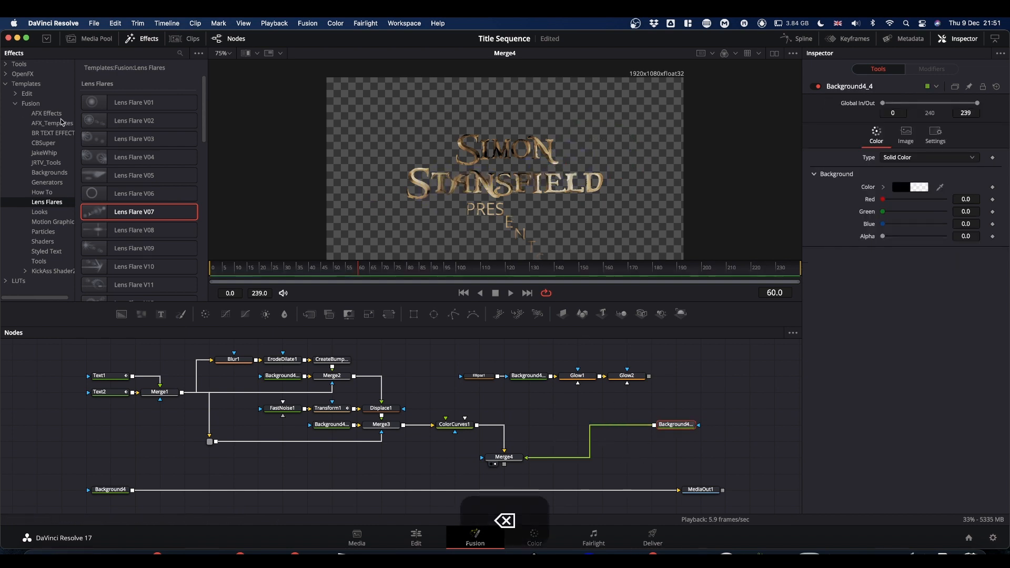
scroll(104, 230, down, 8)
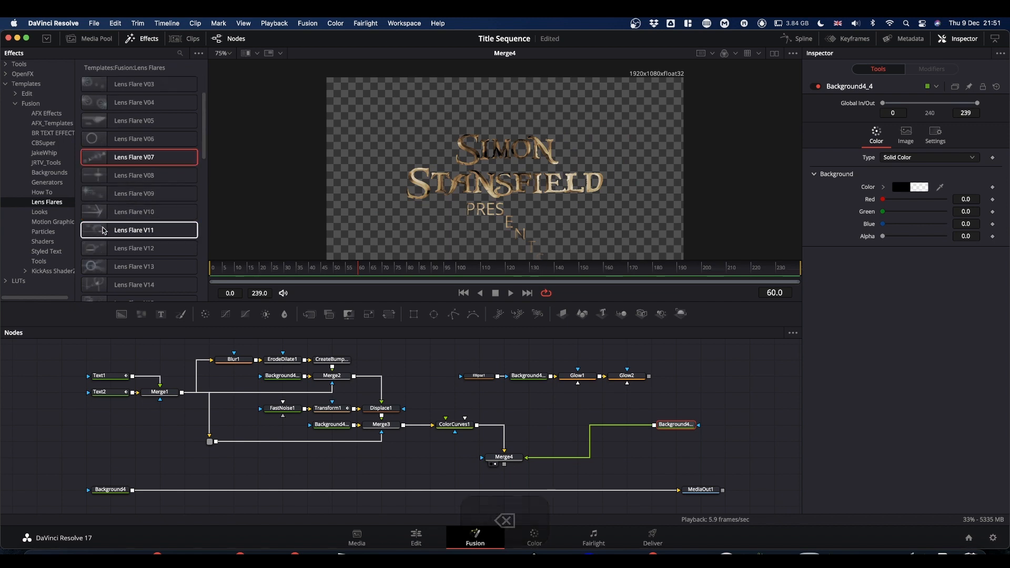
scroll(104, 231, down, 3)
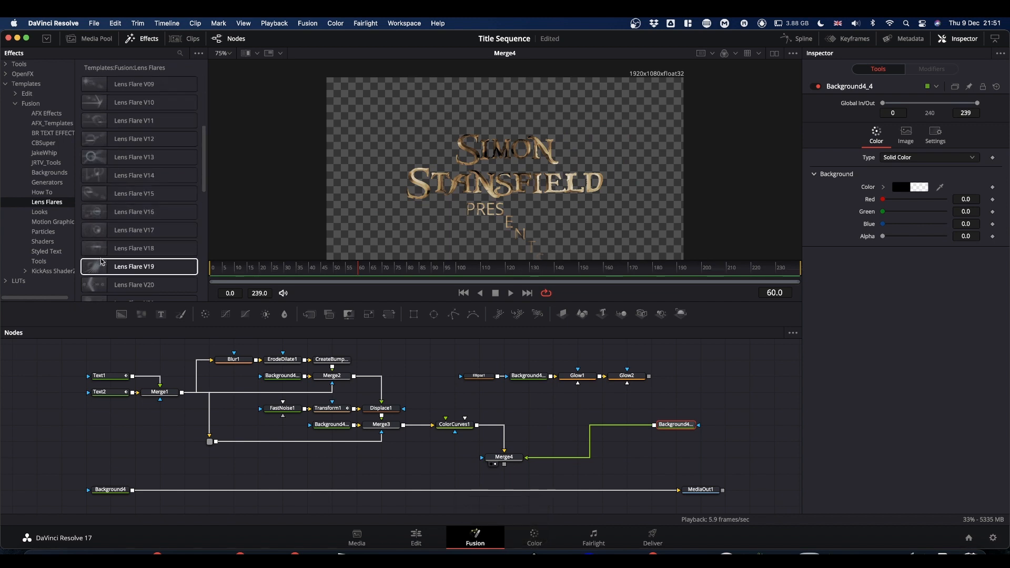
scroll(100, 245, up, 3)
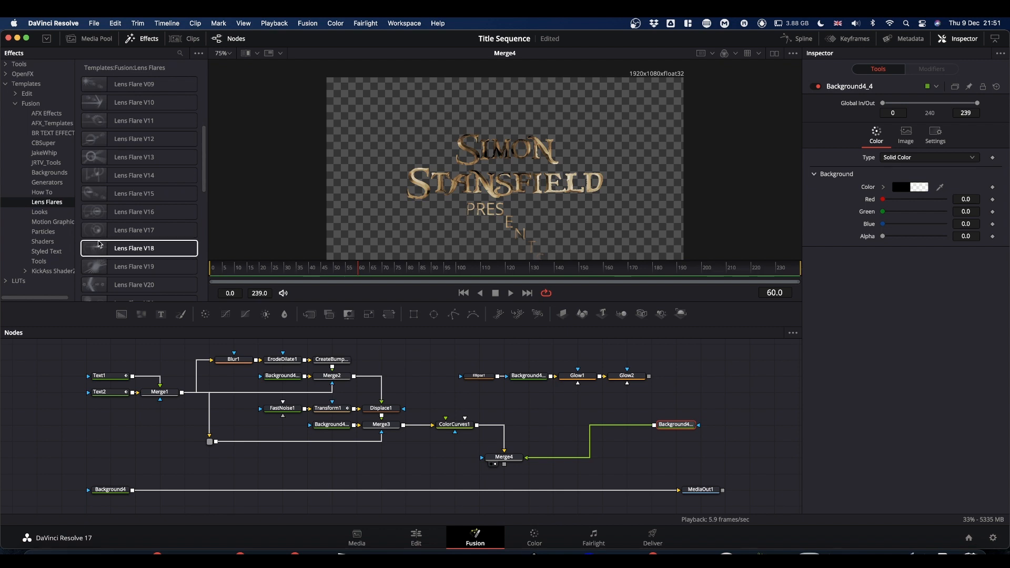
drag(98, 251, 579, 409)
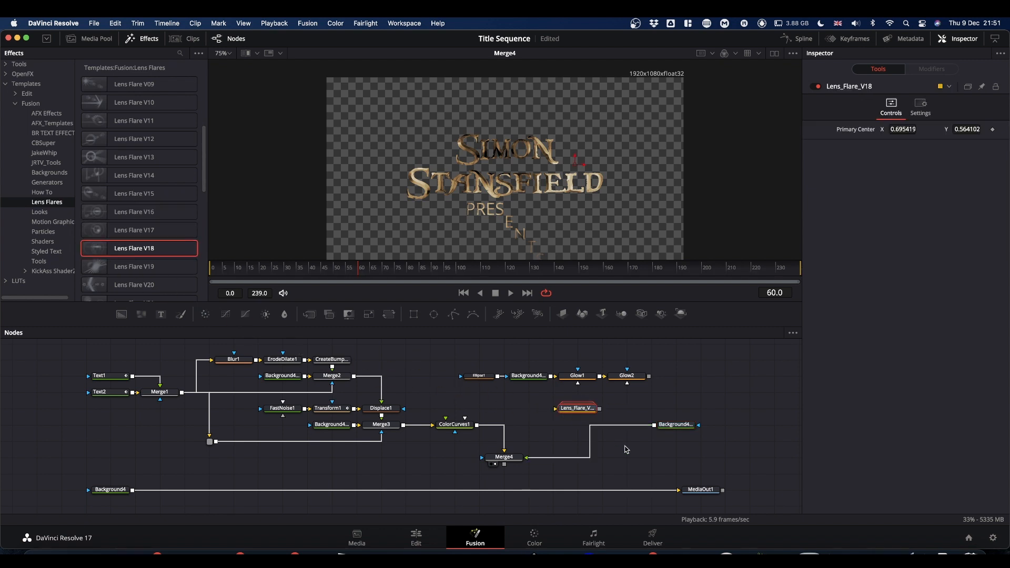
drag(540, 457, 481, 457)
key(BackSpace)
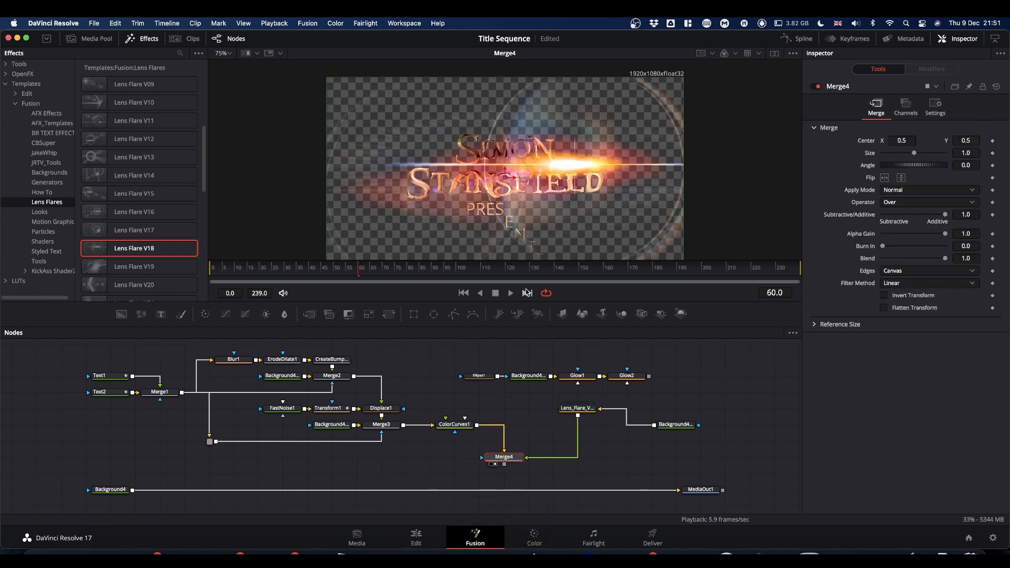
- Expand the Lens_Flare_V18 group and set the Primary Strength of HS18_3 to 0.378
click(576, 410)
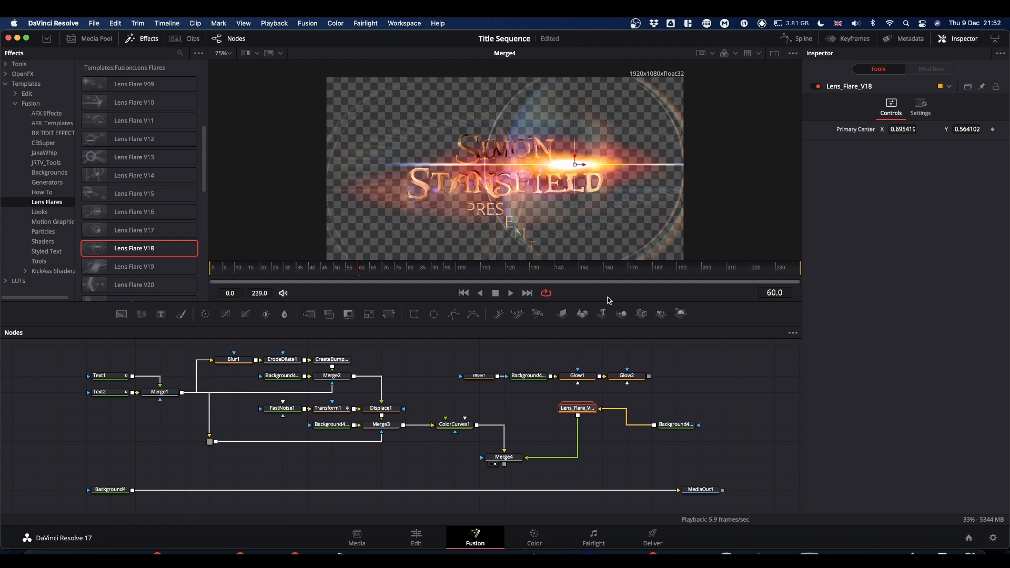
click(576, 414)
double_click(576, 415)
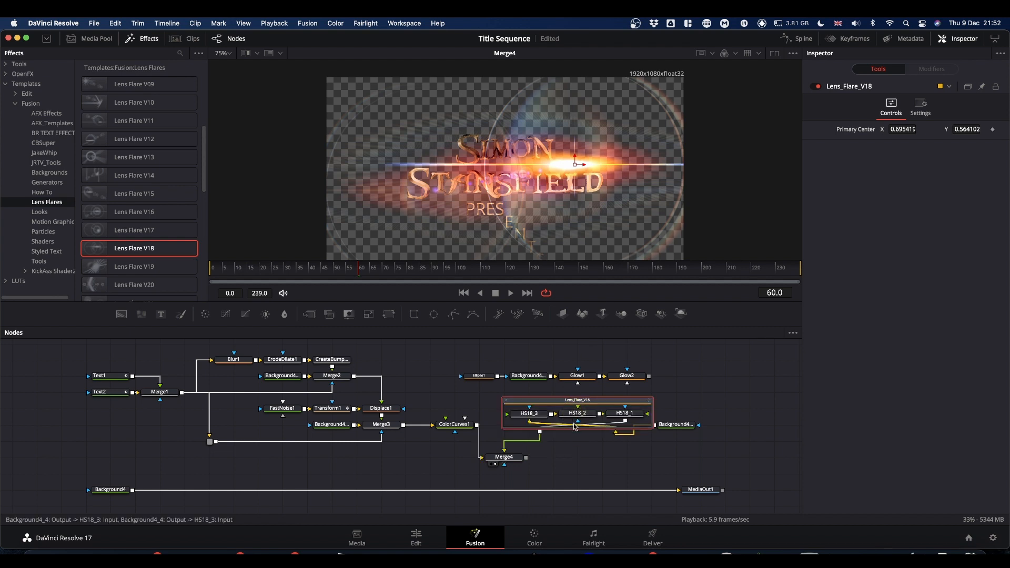
click(533, 416)
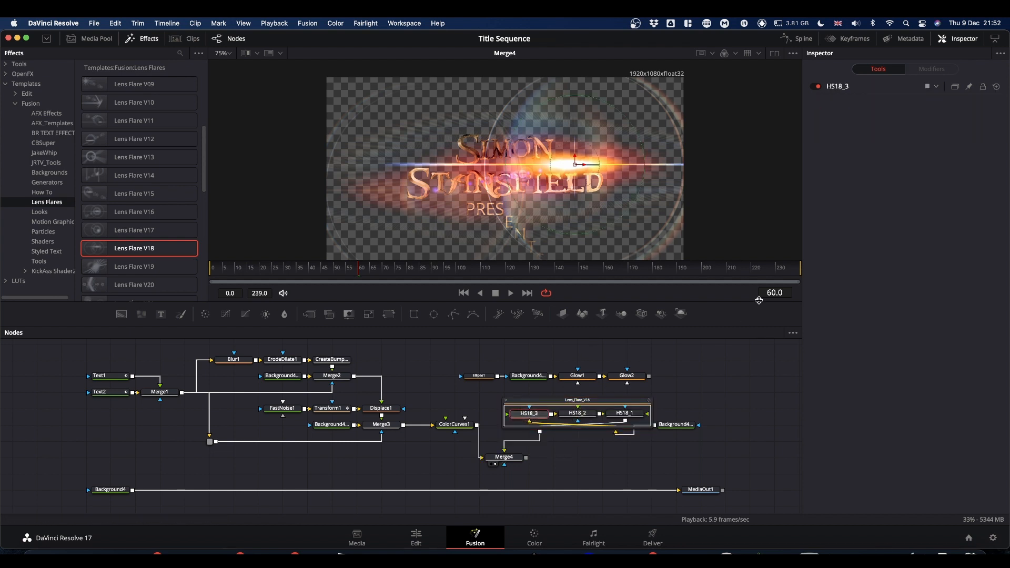
click(839, 88)
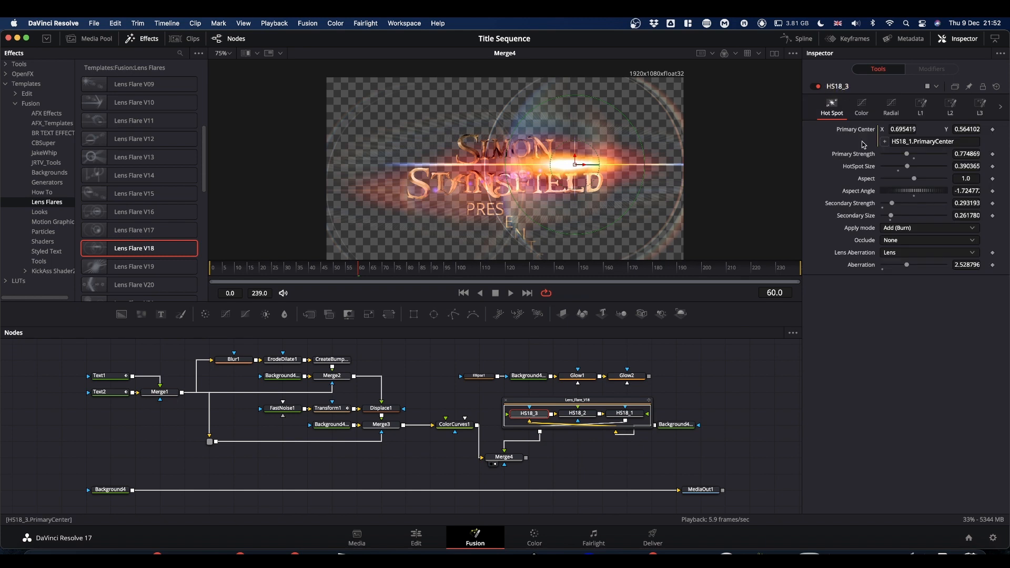
drag(909, 155, 893, 155)
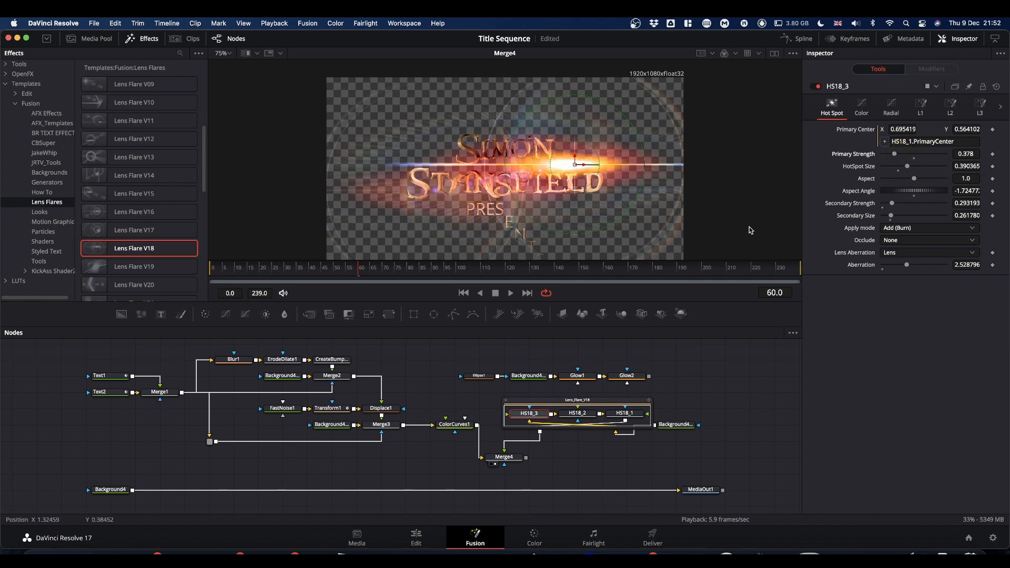
- Lower the Primary Strength of HS18_2 to 0.063 and reduce the Primary Strength of HS18_1
click(586, 418)
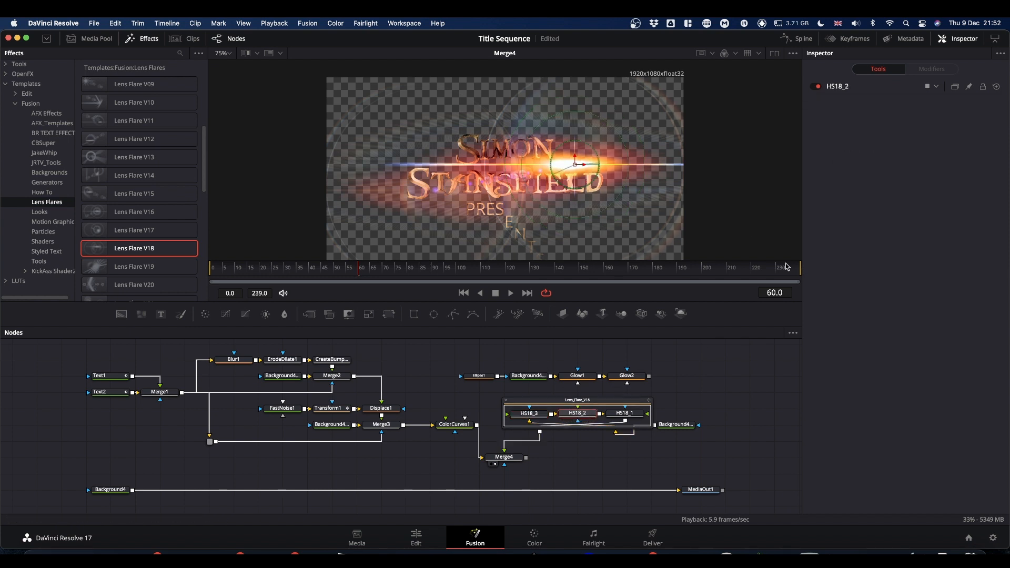
click(843, 87)
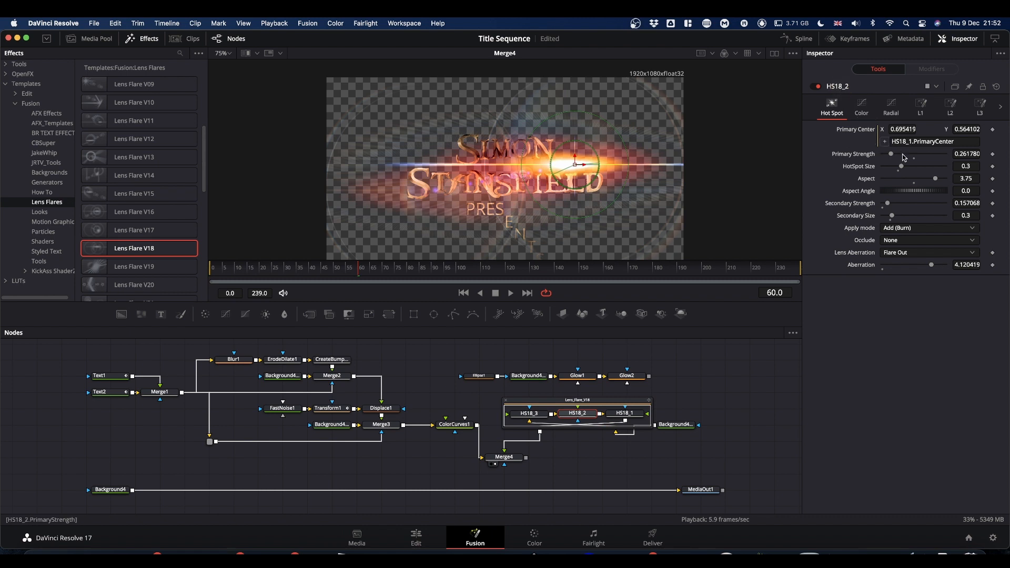
drag(891, 154, 885, 155)
click(610, 413)
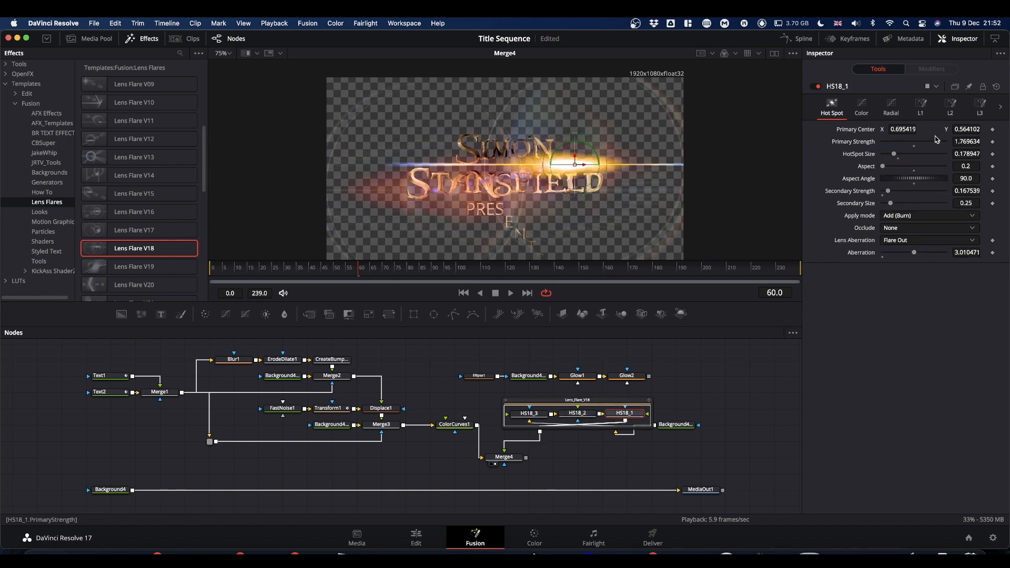
drag(940, 146, 908, 146)
- Set HS18_2 to HotSpot Size 0.227 and Primary Strength 0, and HS18_3 to HotSpot Size 0.344 and Primary Strength 0.299
click(579, 413)
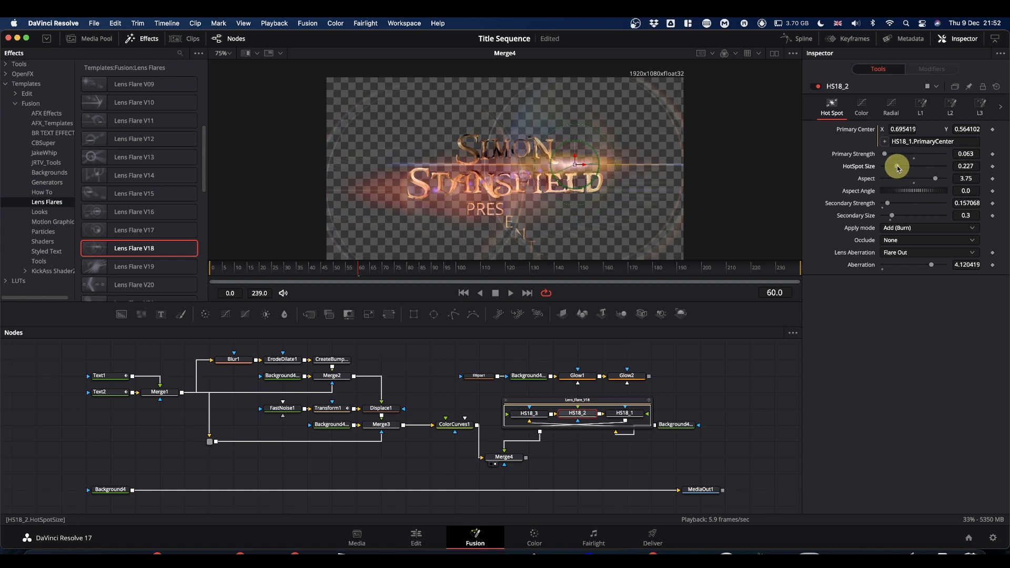
drag(885, 157, 884, 157)
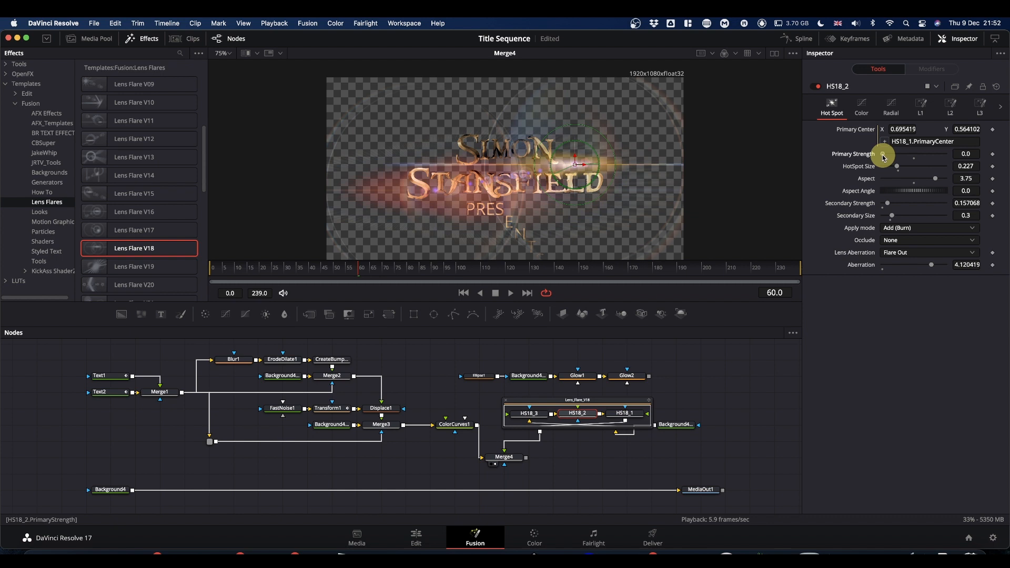
click(531, 413)
drag(908, 169, 892, 157)
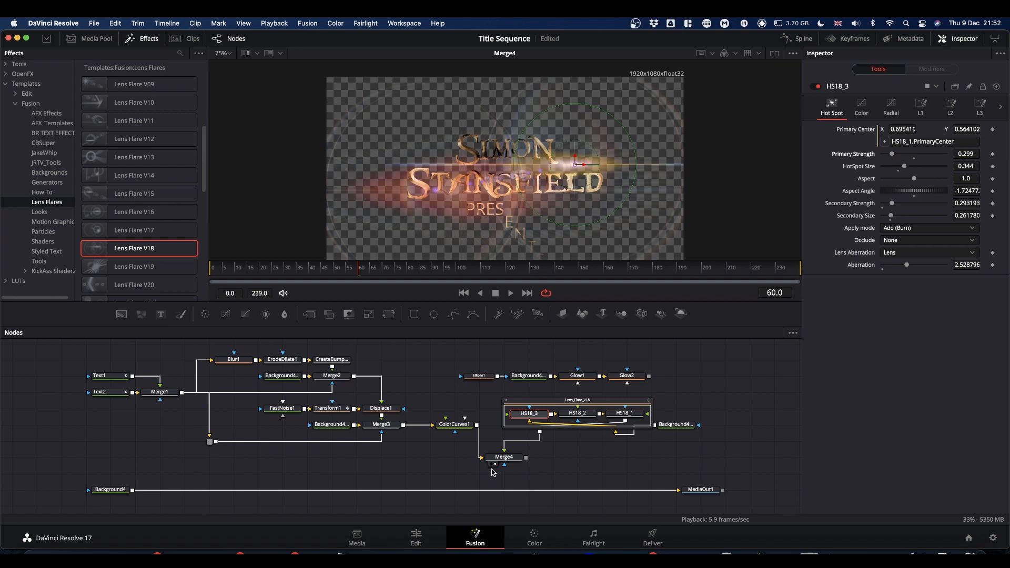
- Delete the lens flare and its background, feed Glow2 into Merge4 as foreground, and raise Ellipse1's Center Y to about 0.549
drag(568, 463, 480, 458)
key(BackSpace)
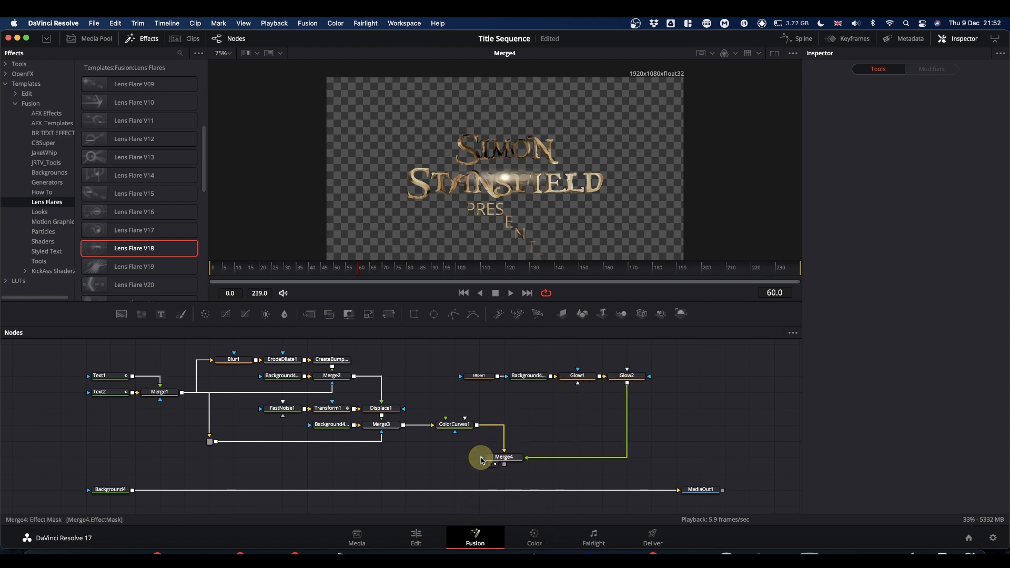
click(475, 378)
drag(506, 172, 506, 161)
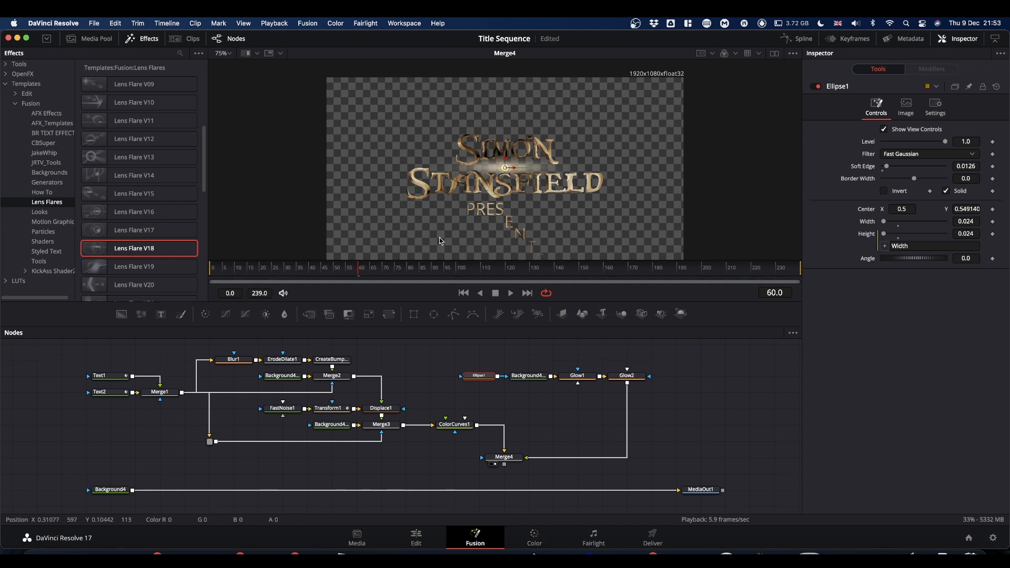
- Keyframe Ellipse1's Center at frame 0 with the light beyond the frame's upper-right corner, at about X 1.015, Y 1.023
click(358, 272)
drag(358, 272, 192, 282)
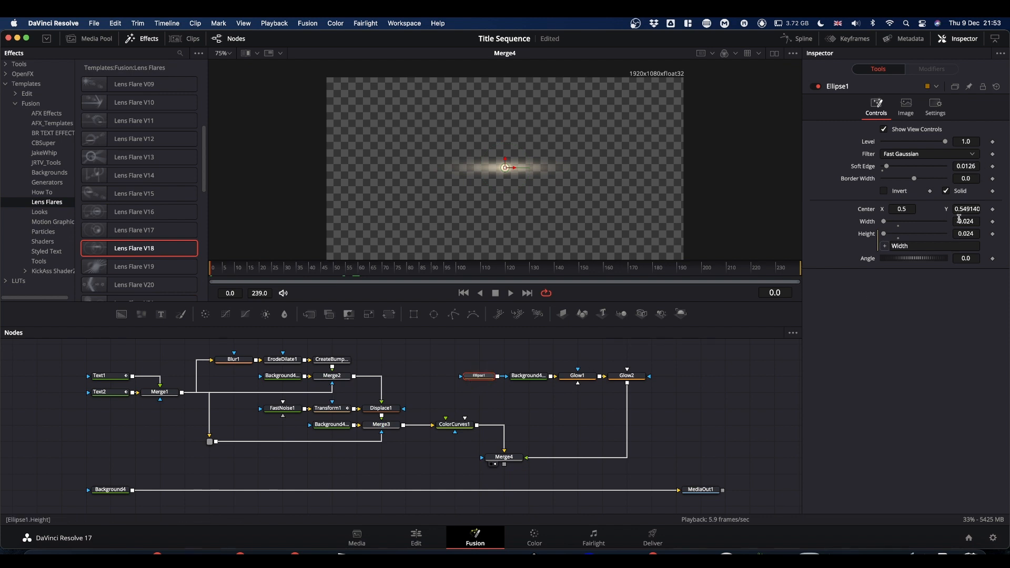
click(994, 210)
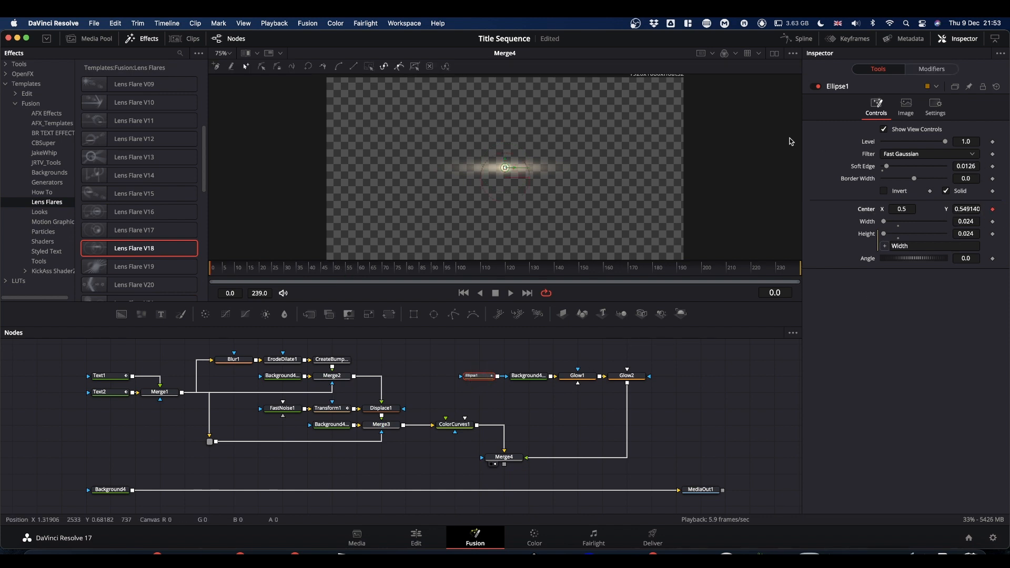
drag(506, 167, 689, 115)
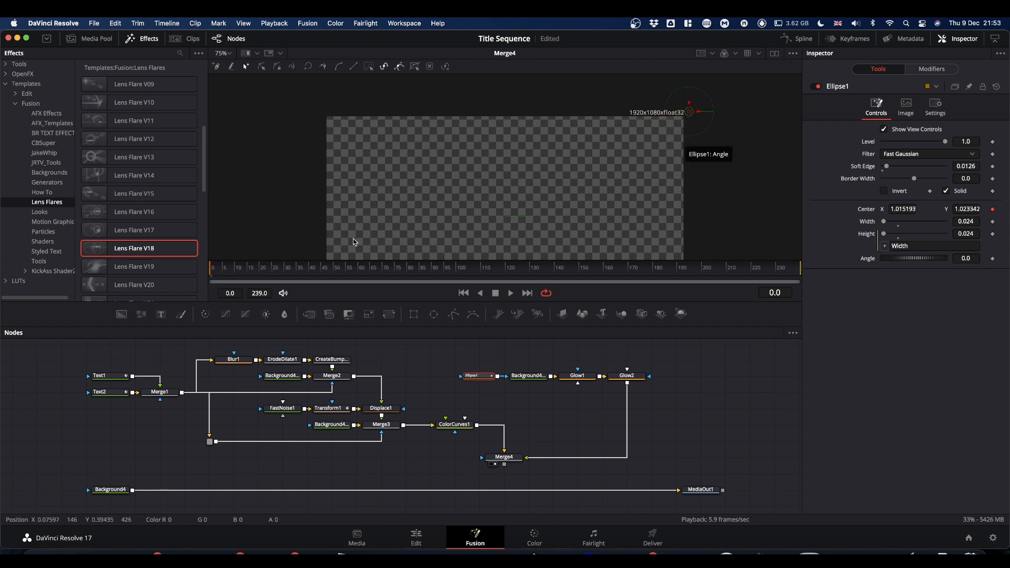
drag(224, 271, 325, 275)
key(Left)
key(Left)
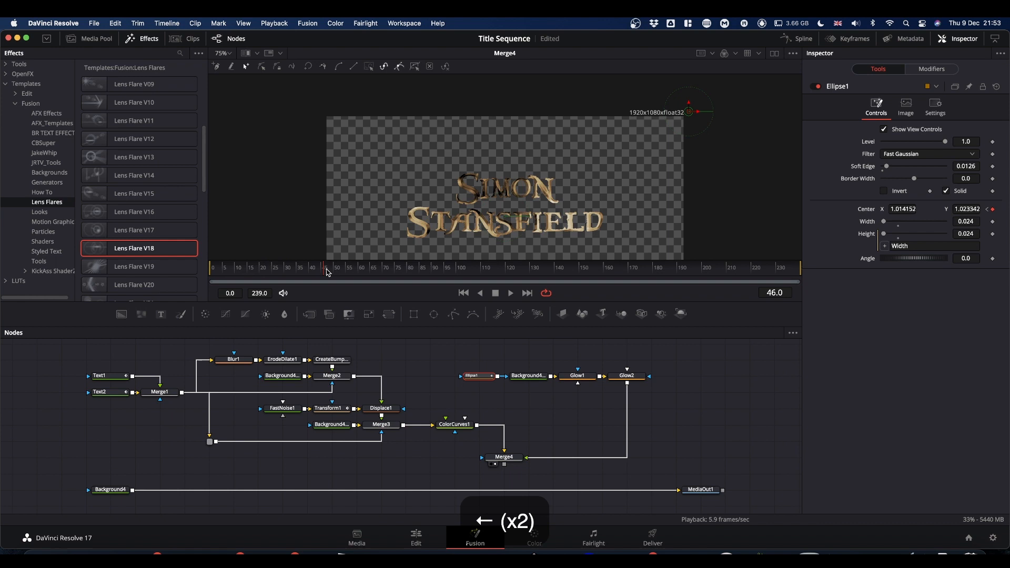
key(Left)
key(Left)
key(Left)
key(Left)
key(Left)
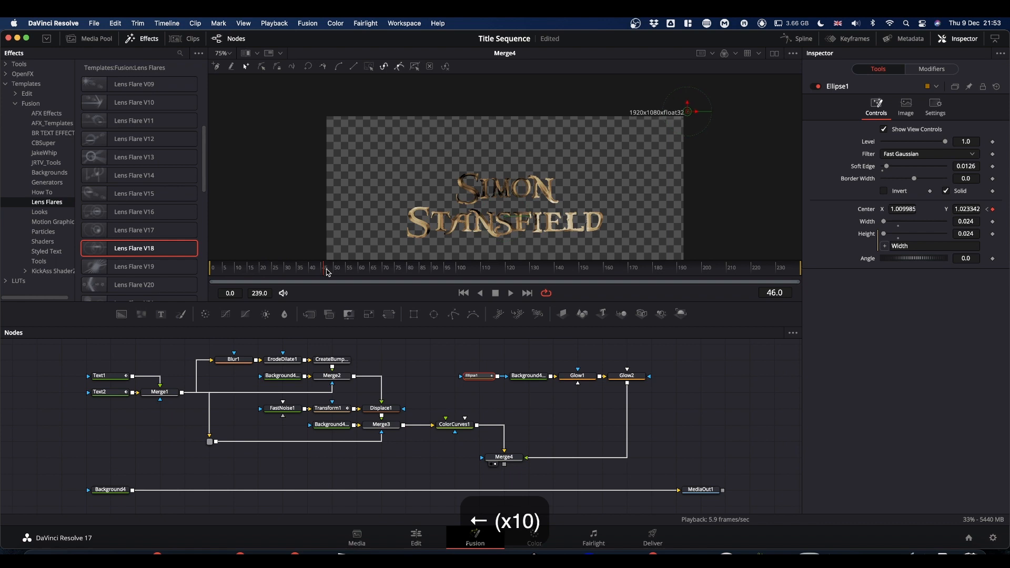
key(Right)
key(Right)
click(396, 356)
key(Left)
key(Left)
key(Left)
key(Left)
key(Left)
key(Right)
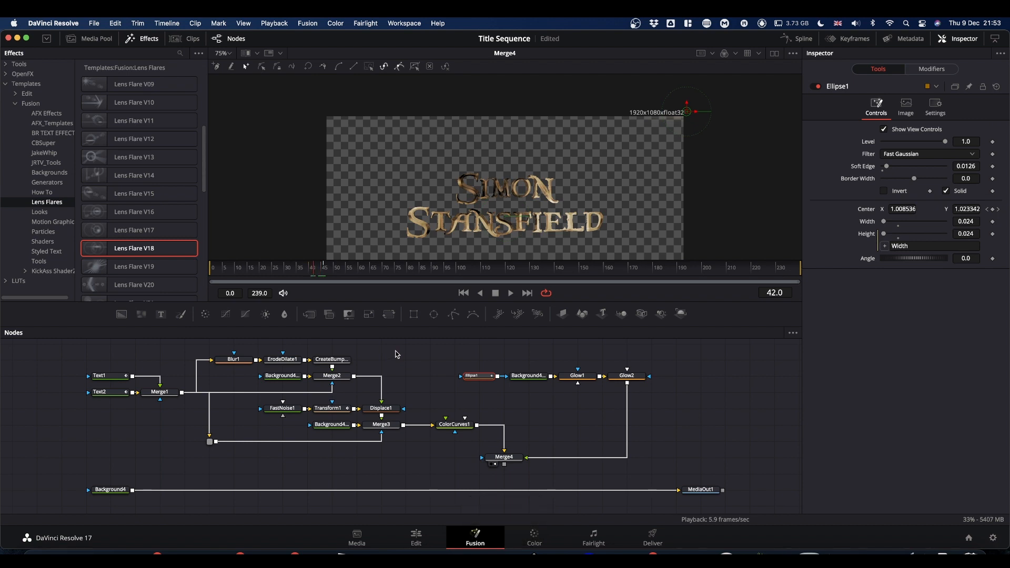
key(Left)
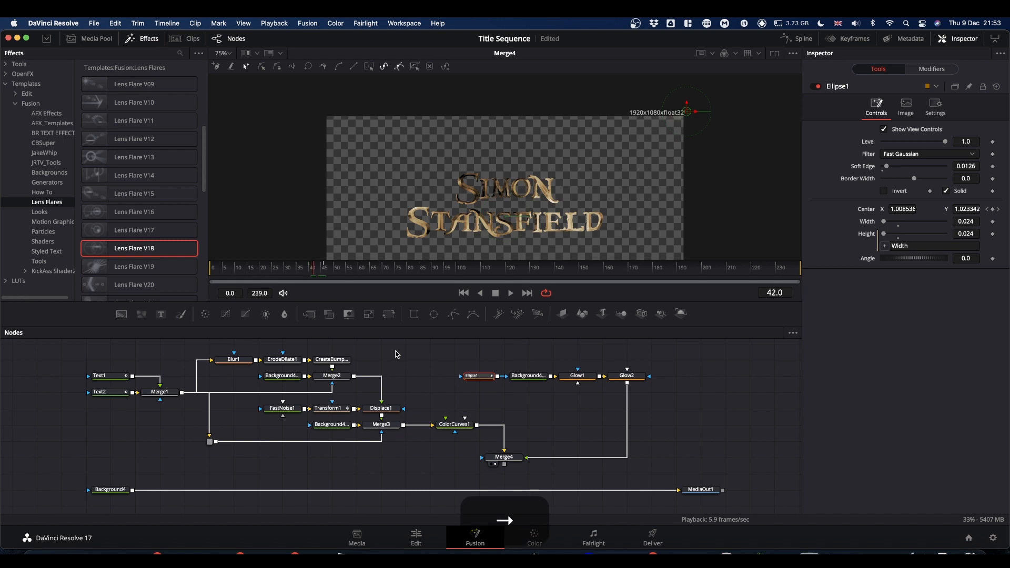
key(Right)
key(Right)
key(Right)
key(Right)
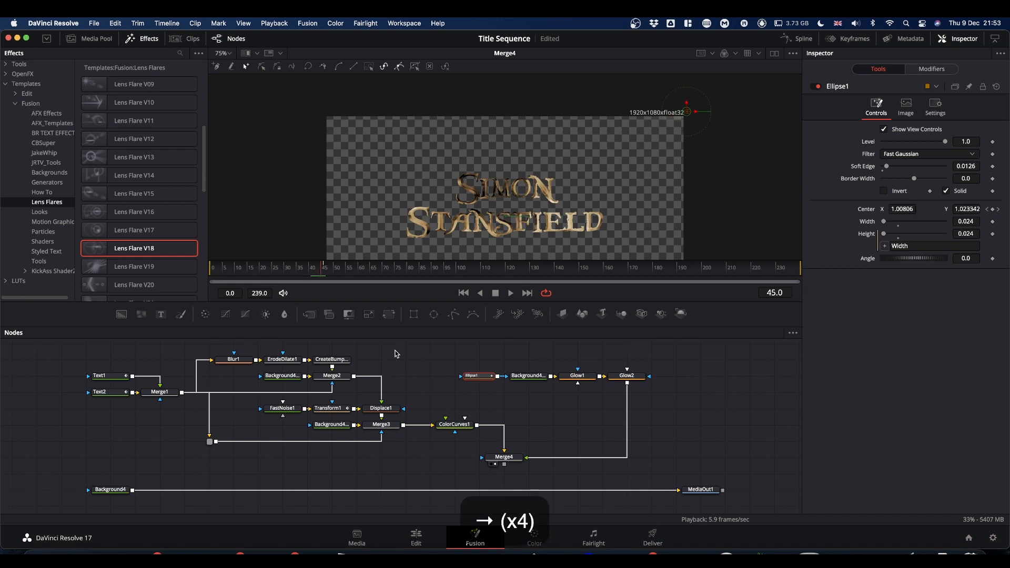
click(995, 211)
- Keyframe Ellipse1's Center at frame 43 with the light in the middle of the title, at X 0.5, Y 0.5
key(Left)
key(Left)
key(Left)
key(Left)
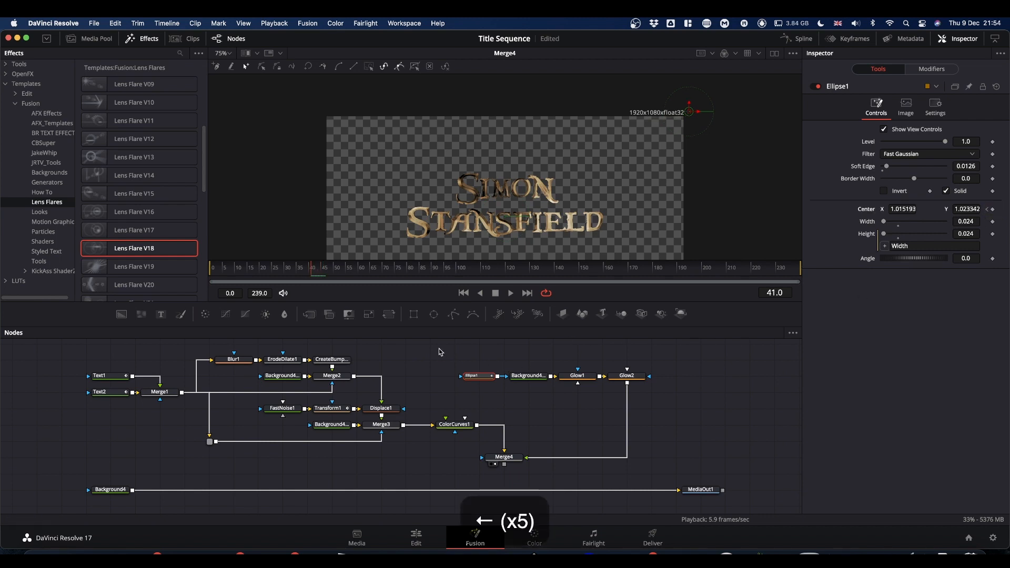
key(Right)
key(Right)
key(Left)
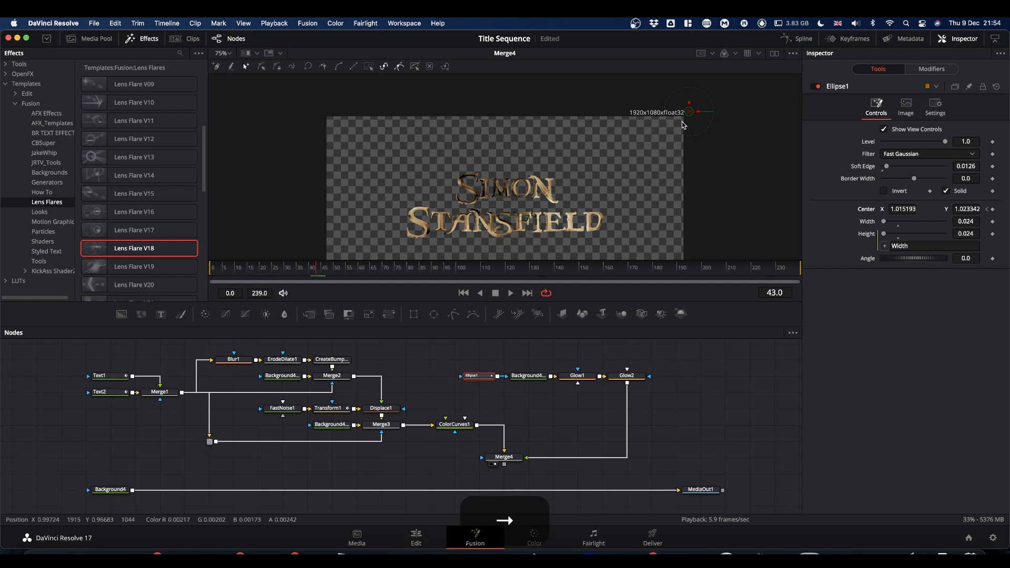
drag(689, 112, 503, 208)
drag(503, 208, 506, 210)
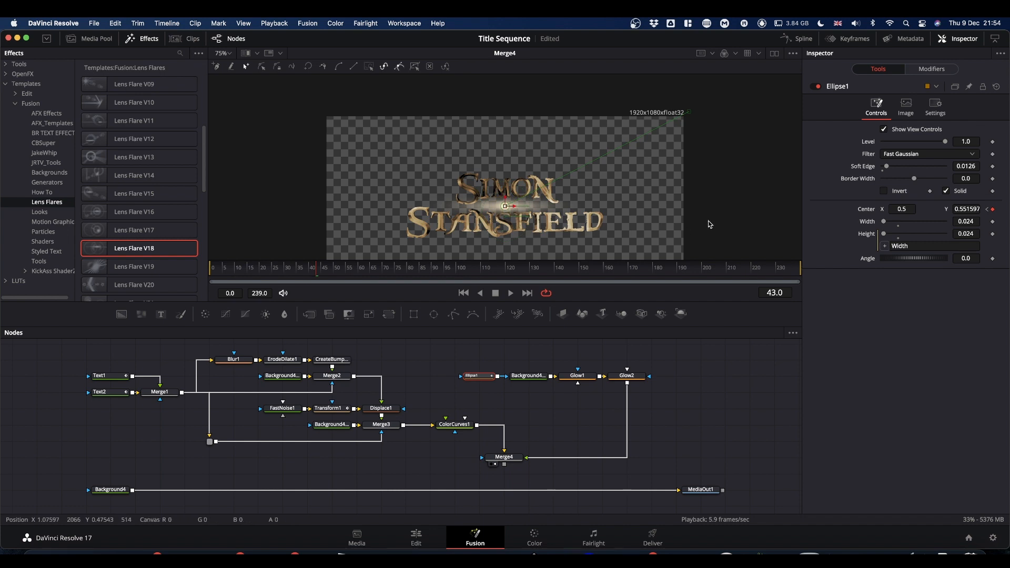
click(964, 209)
key(BackSpace)
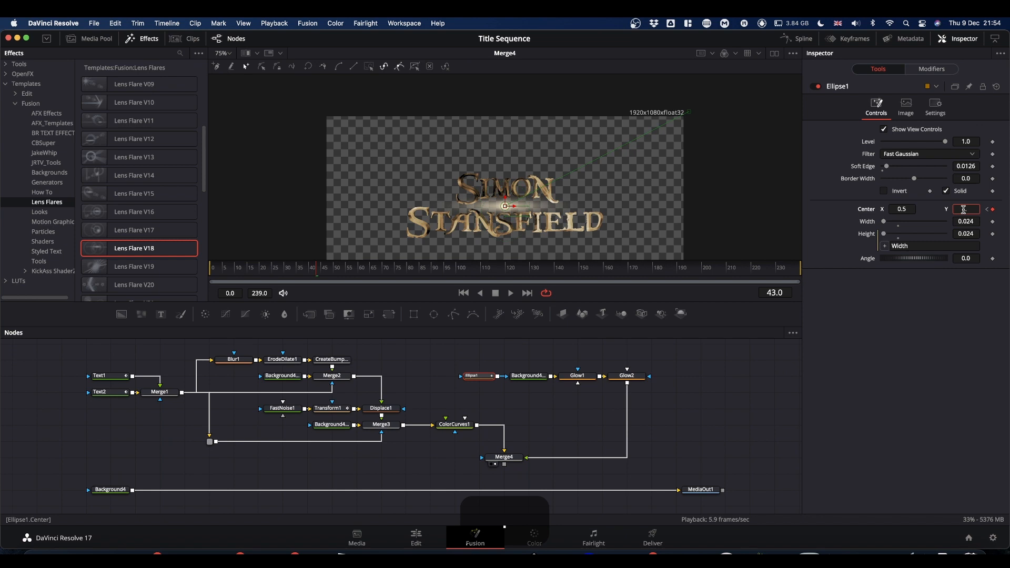
key(Return)
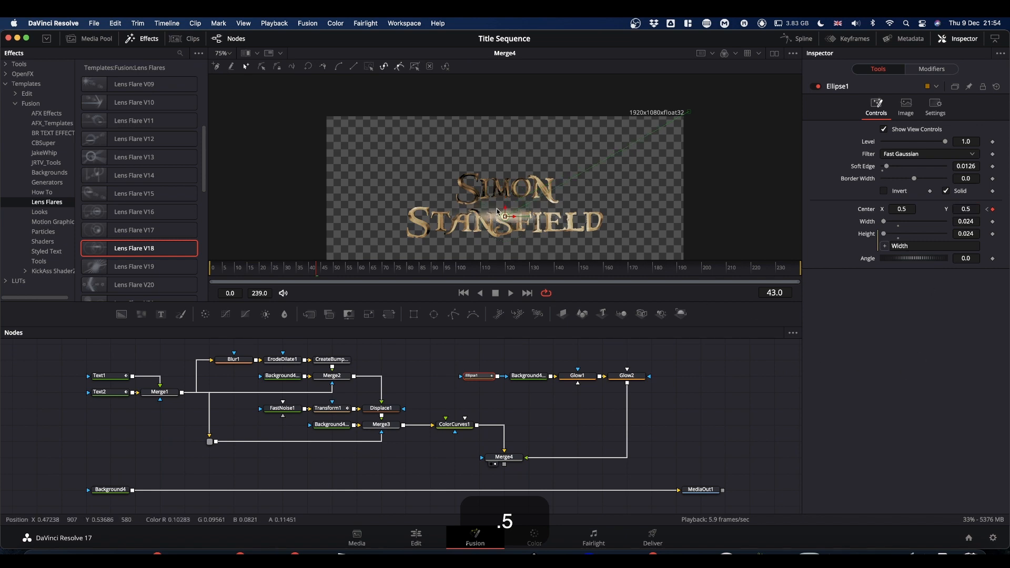
- Raise Ellipse1's Center Y at frame 43 to about 0.544 and play the light's movement from frame 0
drag(504, 213, 505, 203)
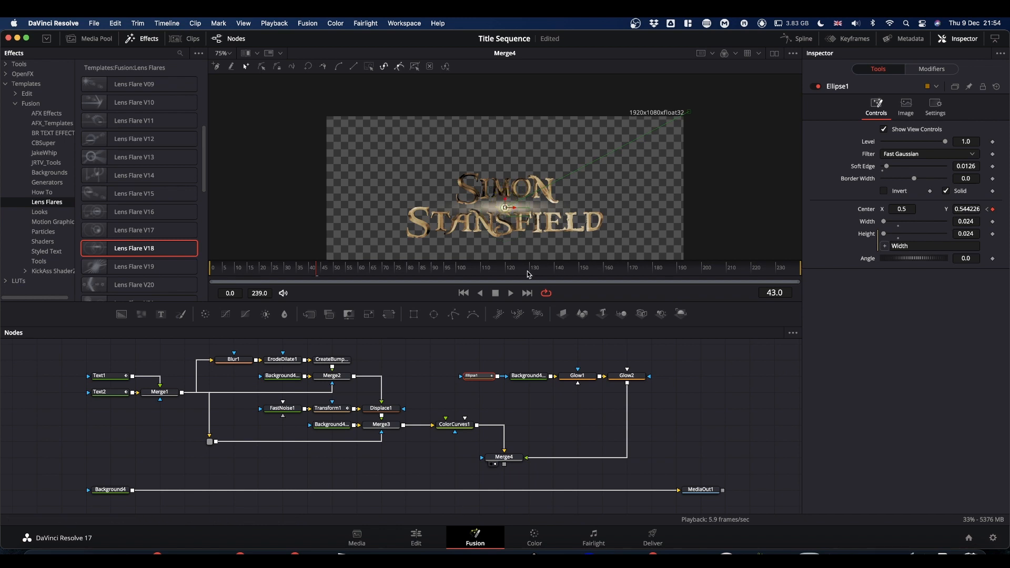
drag(317, 271, 188, 284)
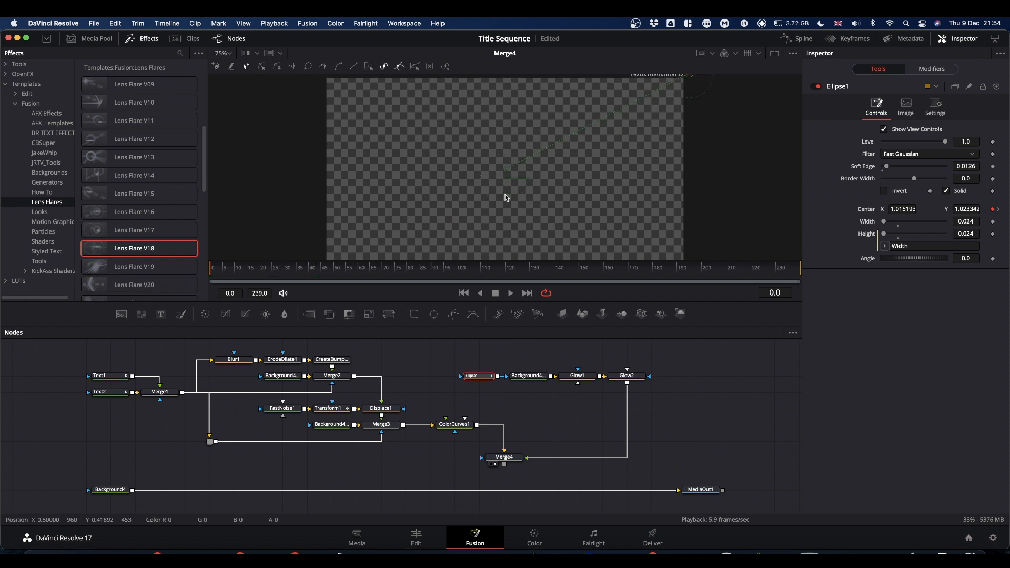
key(space)
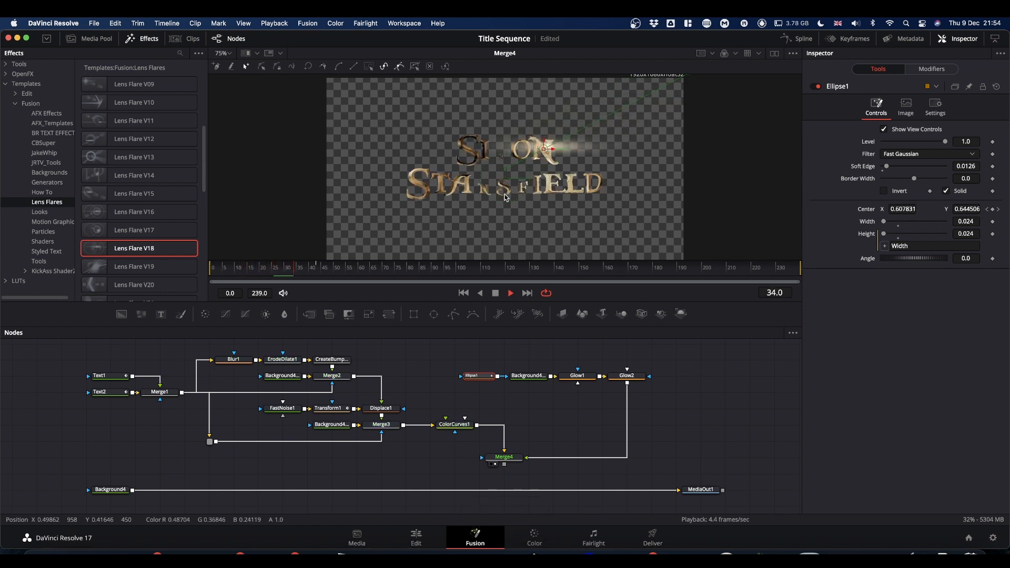
key(space)
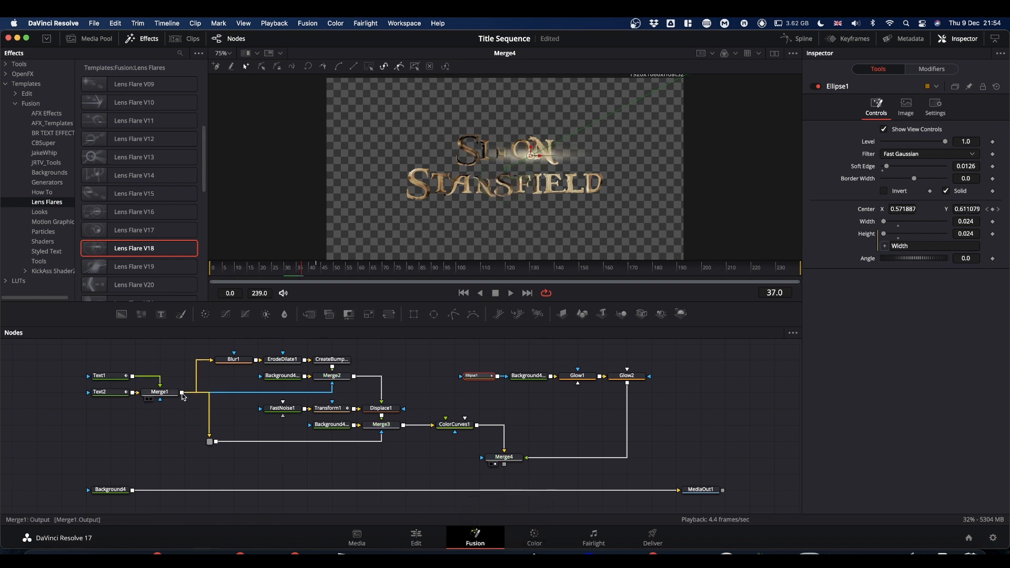
- Connect Merge1's output to Merge4's effect mask and route the connection through a pipe router placed below Merge1
drag(182, 396, 483, 461)
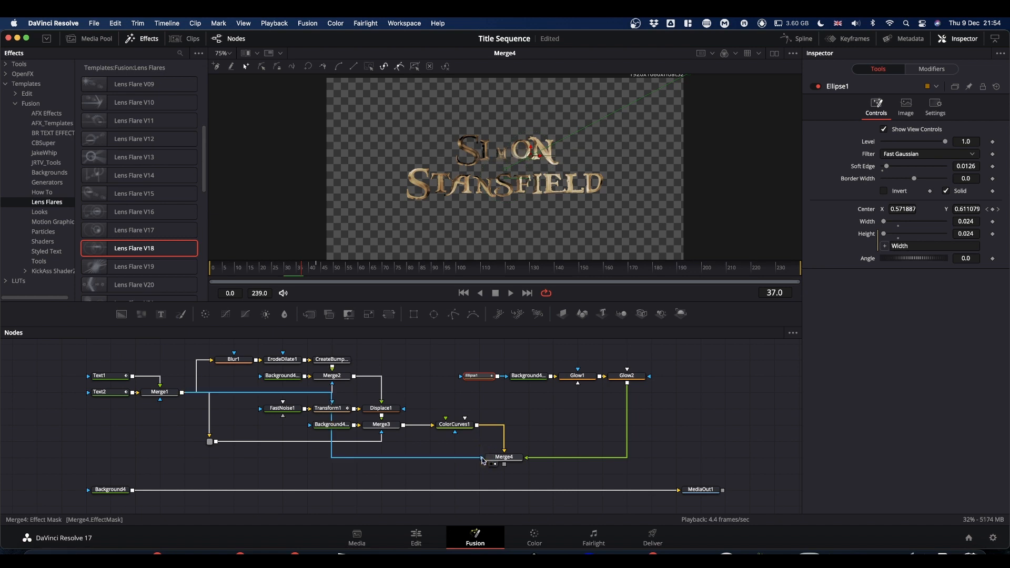
alt+click(438, 460)
drag(438, 459, 185, 468)
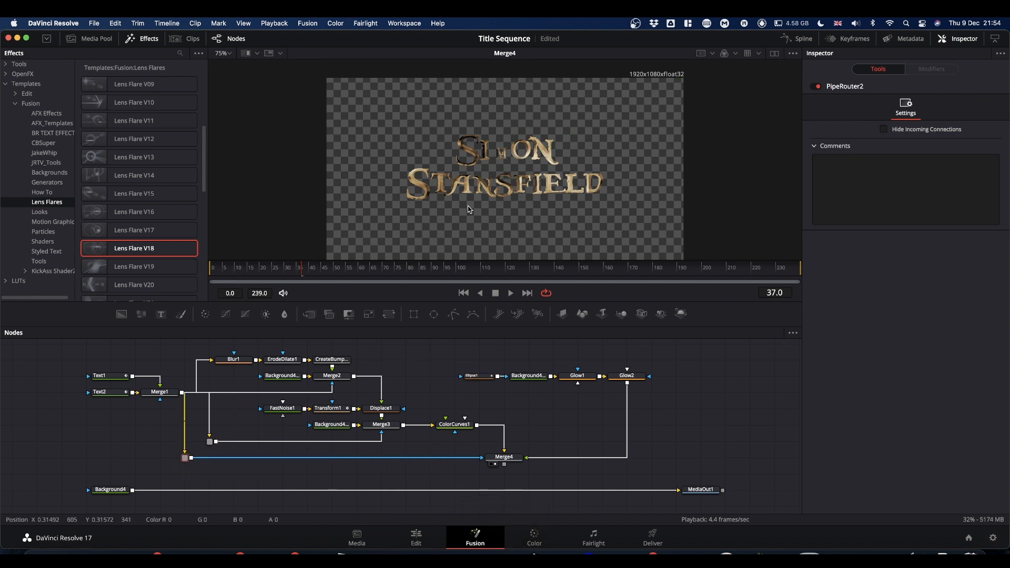
- Enable Apply Mask Inverted on Merge4 and play the composite from frame 0
drag(303, 274, 187, 275)
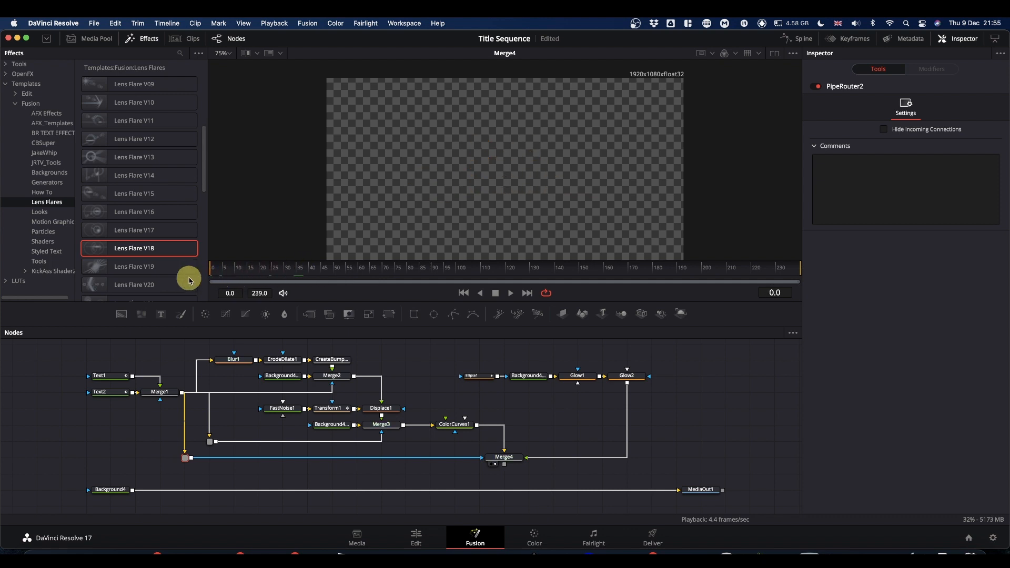
click(512, 461)
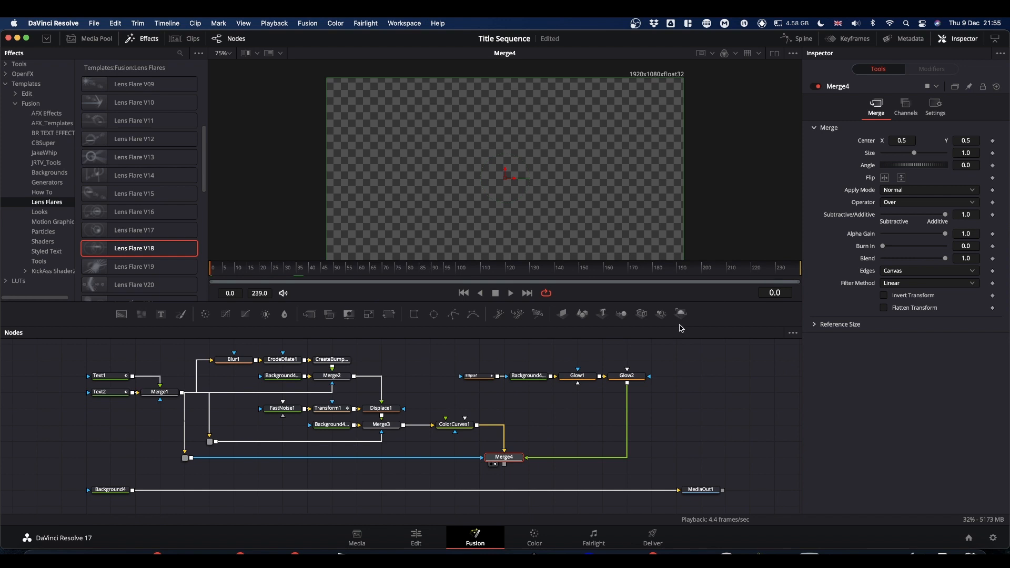
click(504, 459)
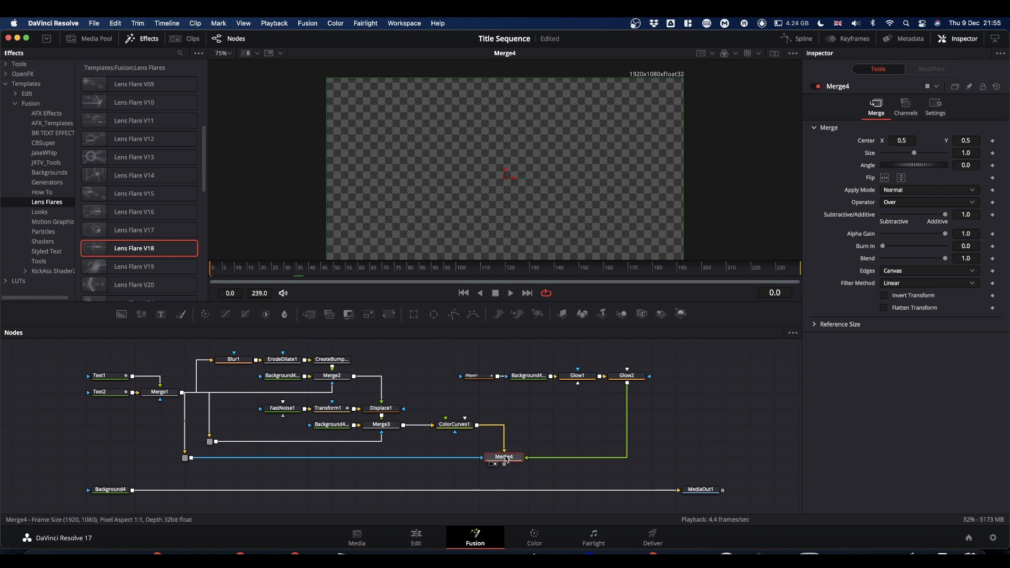
click(935, 107)
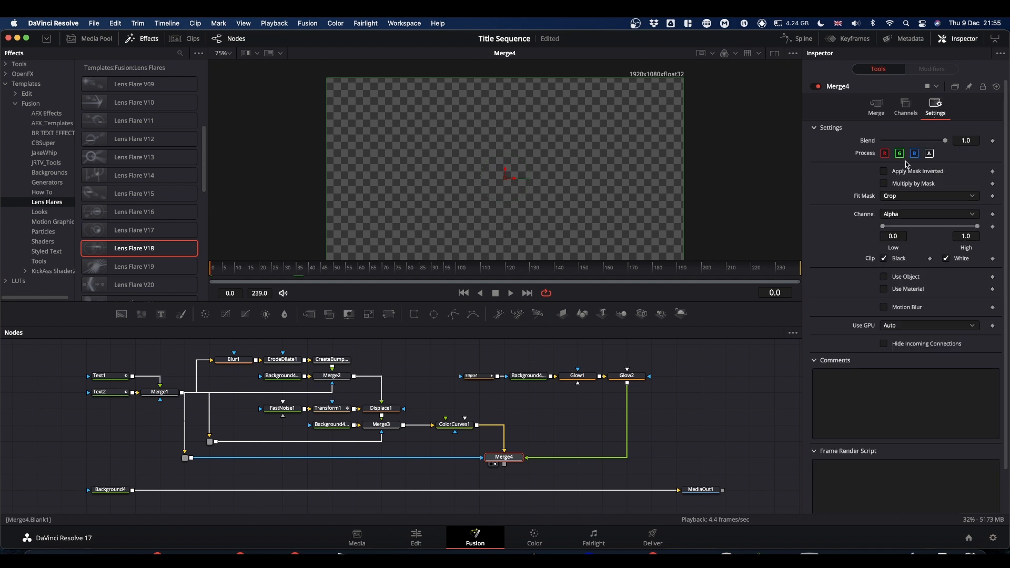
click(885, 172)
key(space)
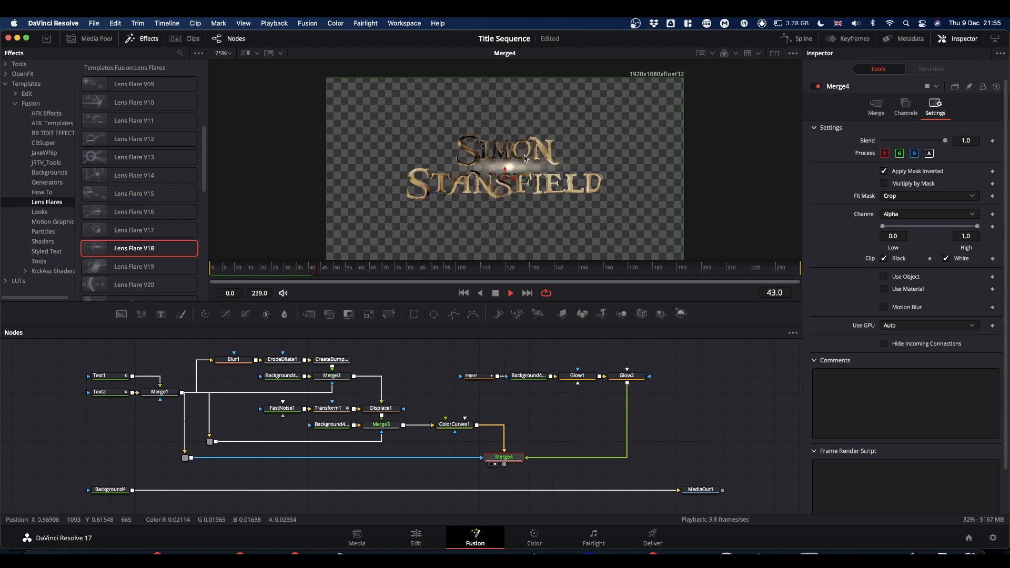
key(space)
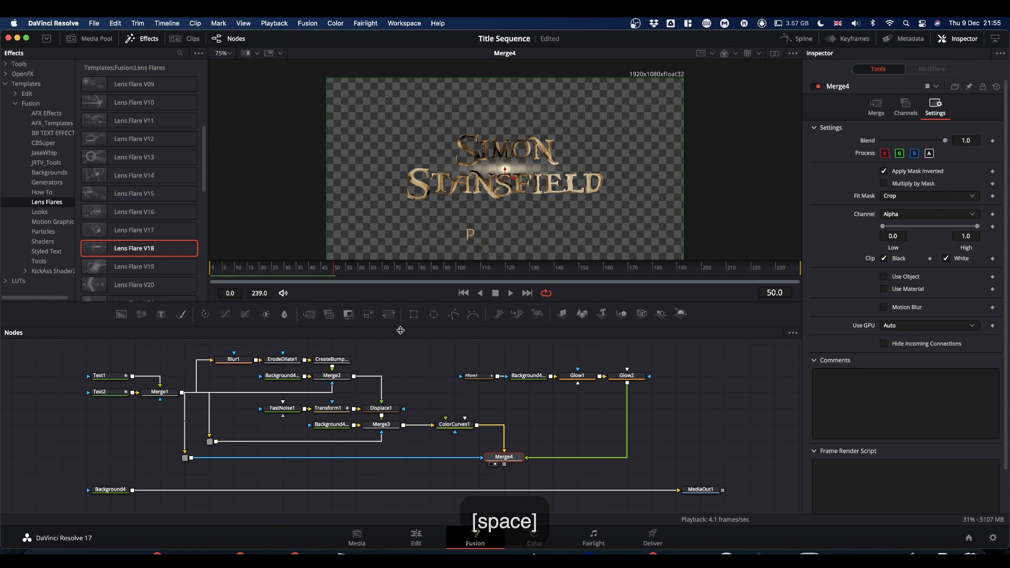
- Raise Ellipse1's Center Y keyframe at frame 43 to about 0.549
click(478, 376)
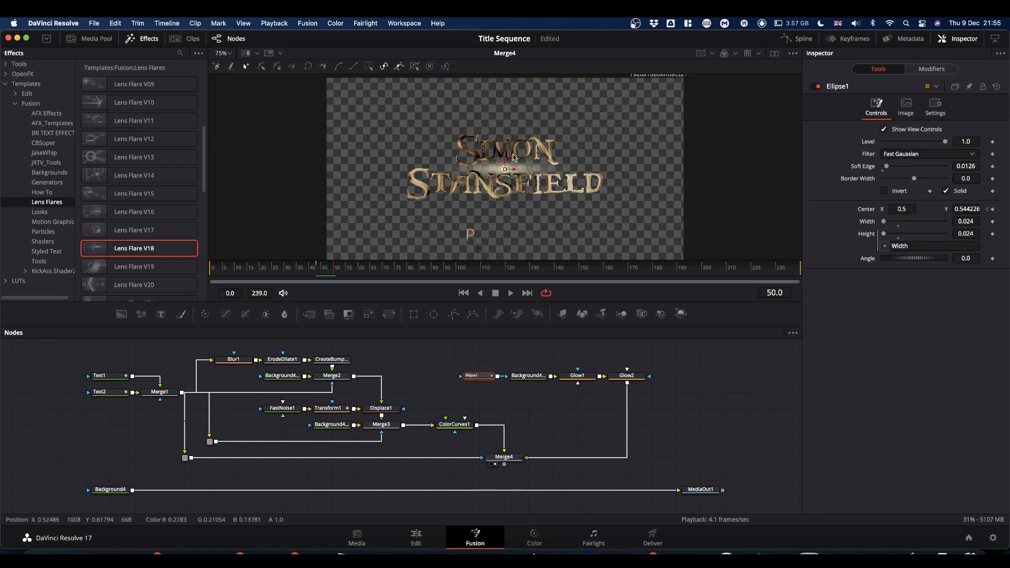
click(317, 272)
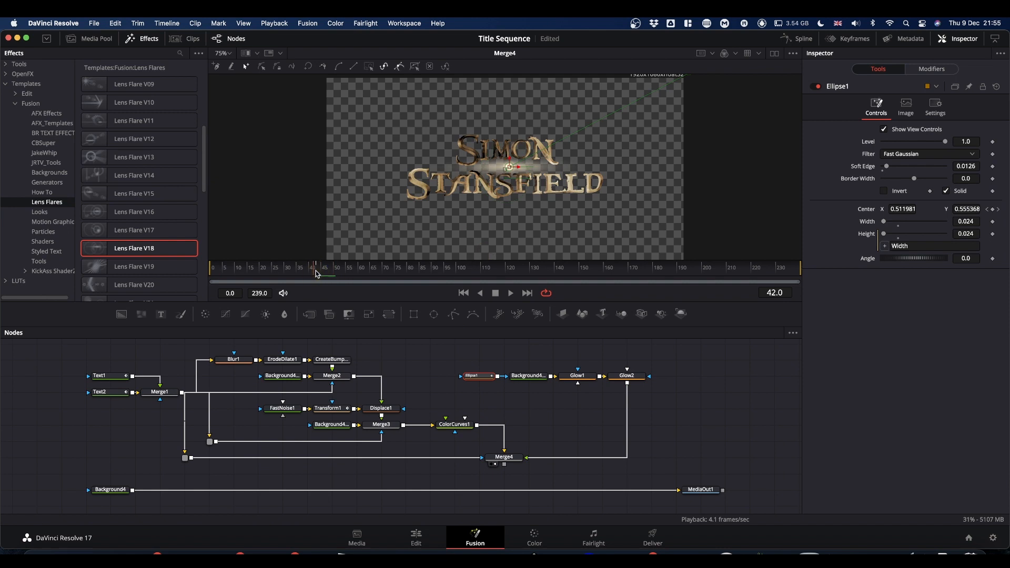
click(317, 272)
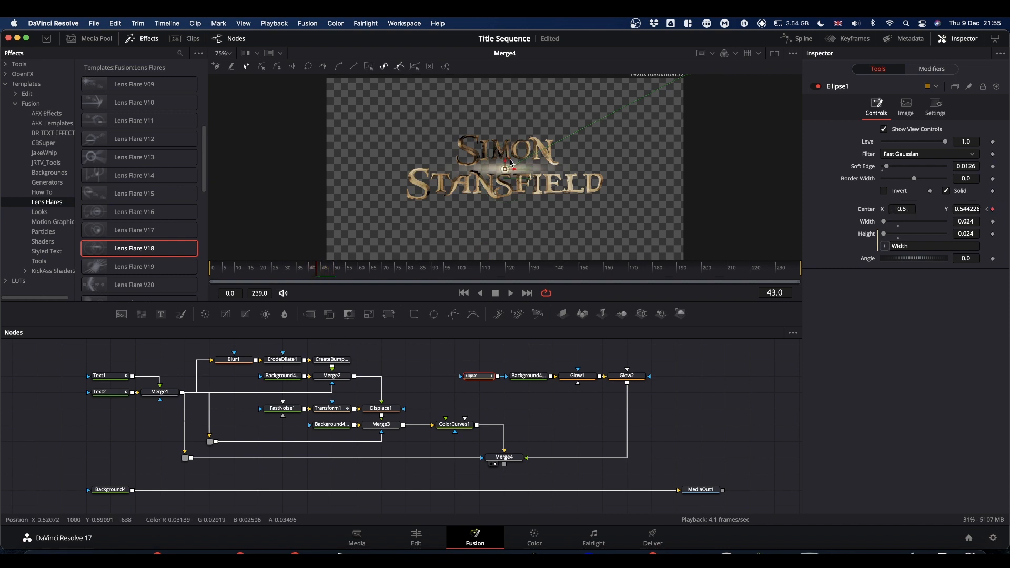
drag(506, 166, 505, 162)
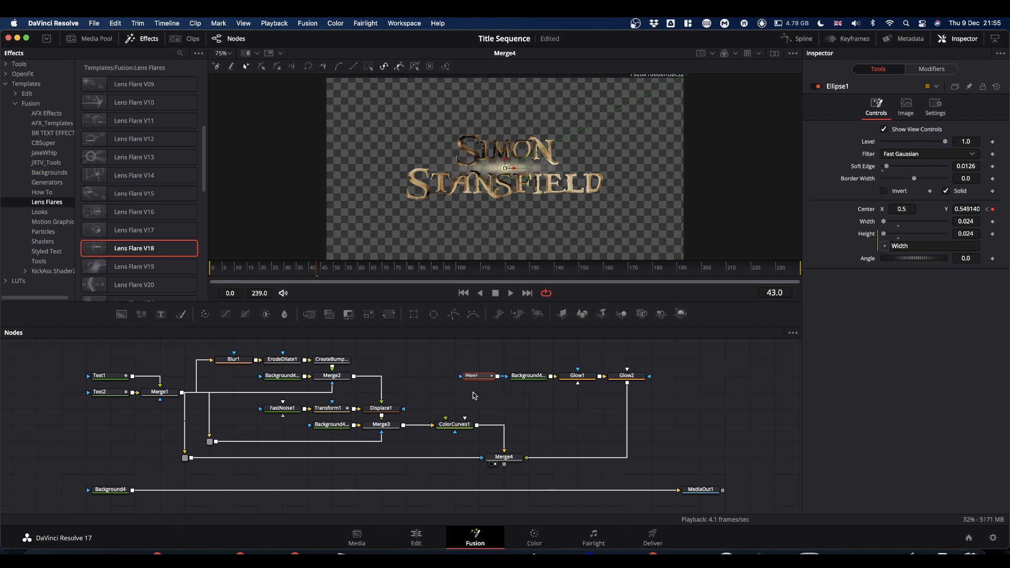
- Move the light's node chain closer to the title nodes, then add a pEmitter feeding a pRender and view the pRender
drag(470, 362, 541, 368)
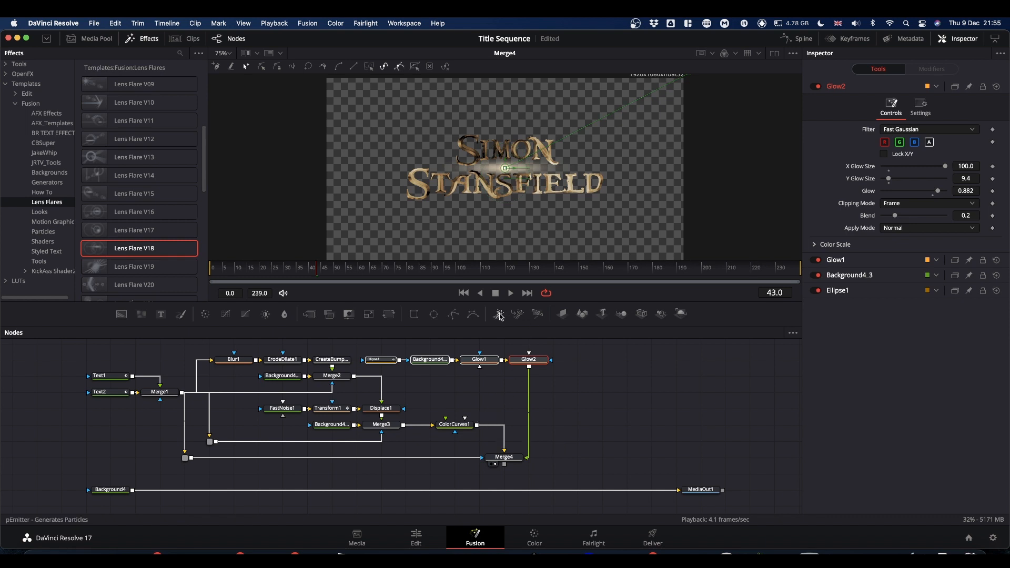
drag(501, 316, 609, 365)
drag(537, 314, 611, 422)
drag(625, 360, 613, 198)
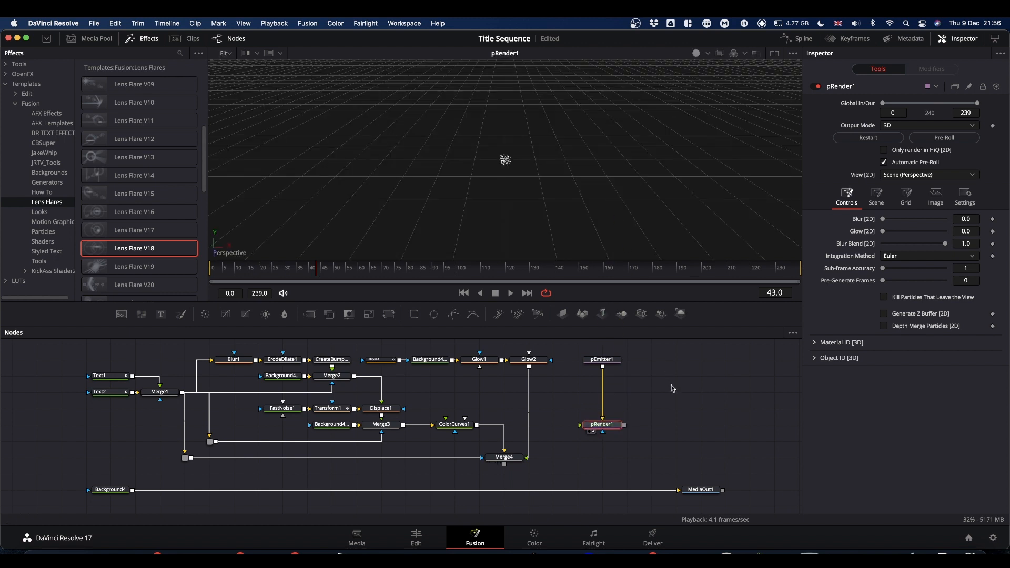
- Set pRender1's Output Mode to 2D and pEmitter1's Region to All
click(614, 428)
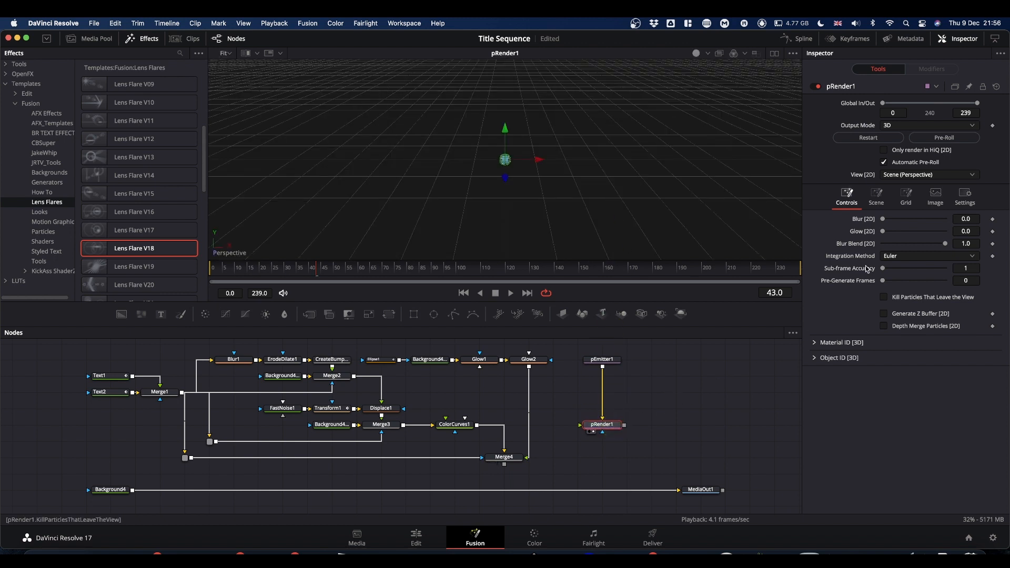
click(883, 126)
click(891, 142)
click(606, 361)
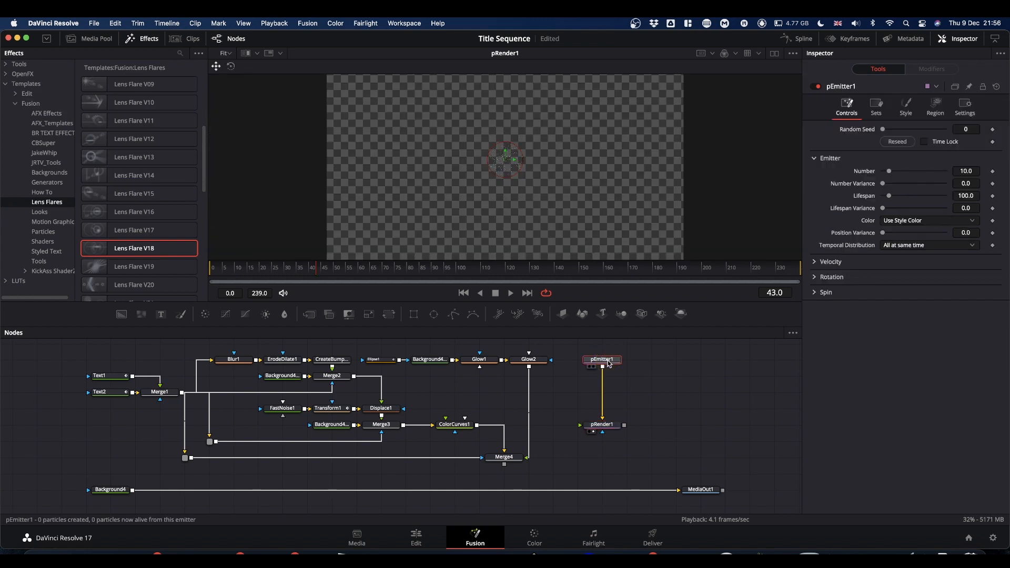
click(940, 108)
click(904, 141)
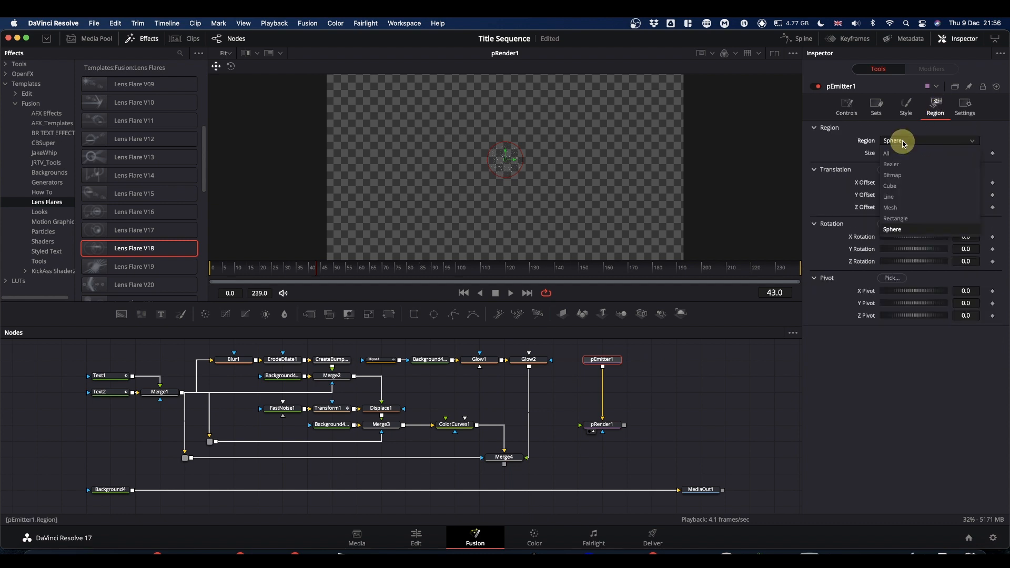
click(897, 153)
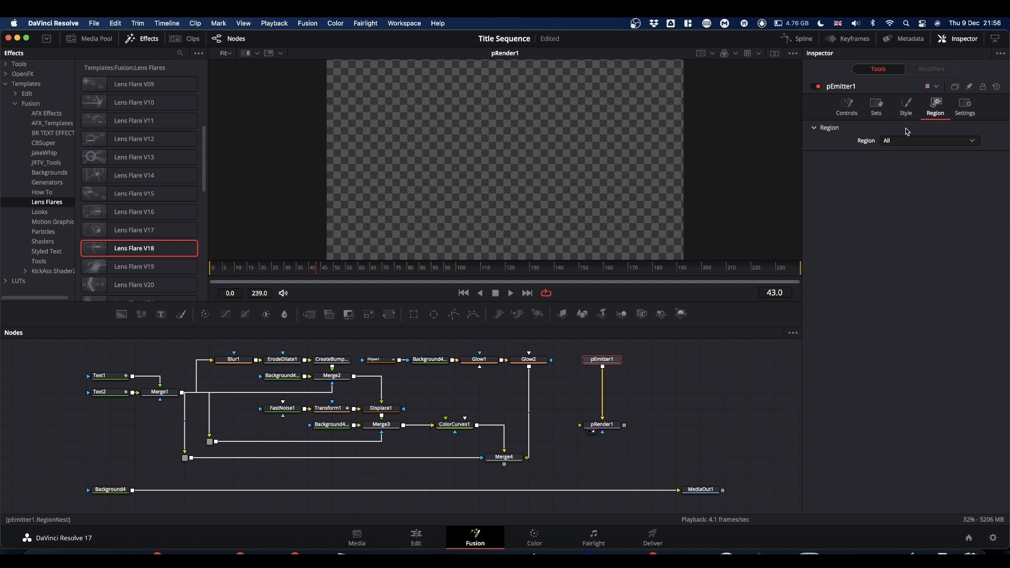
- Set pEmitter1's particle Style to Blob with a Size of 1.5
click(907, 109)
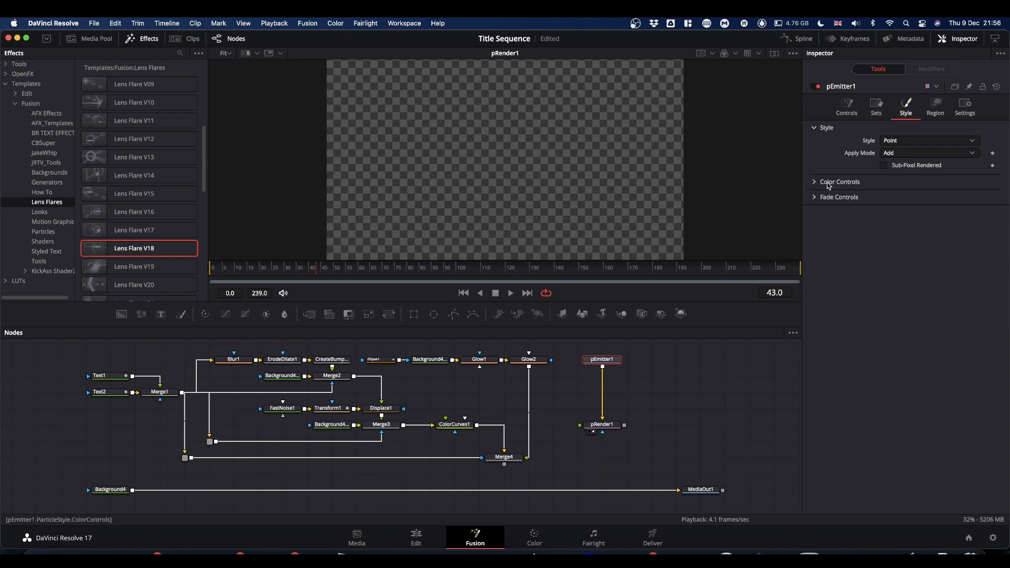
click(890, 141)
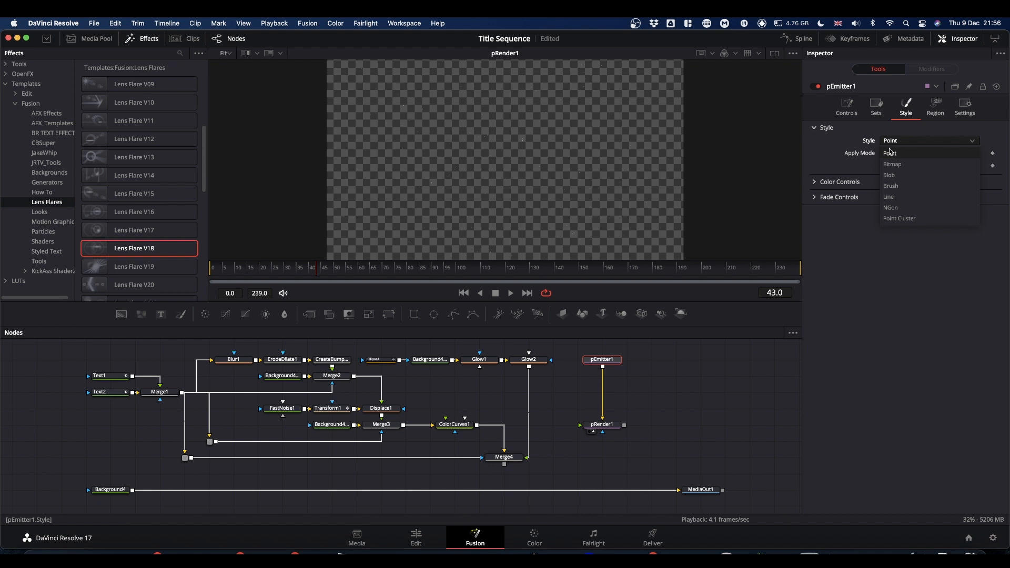
click(891, 177)
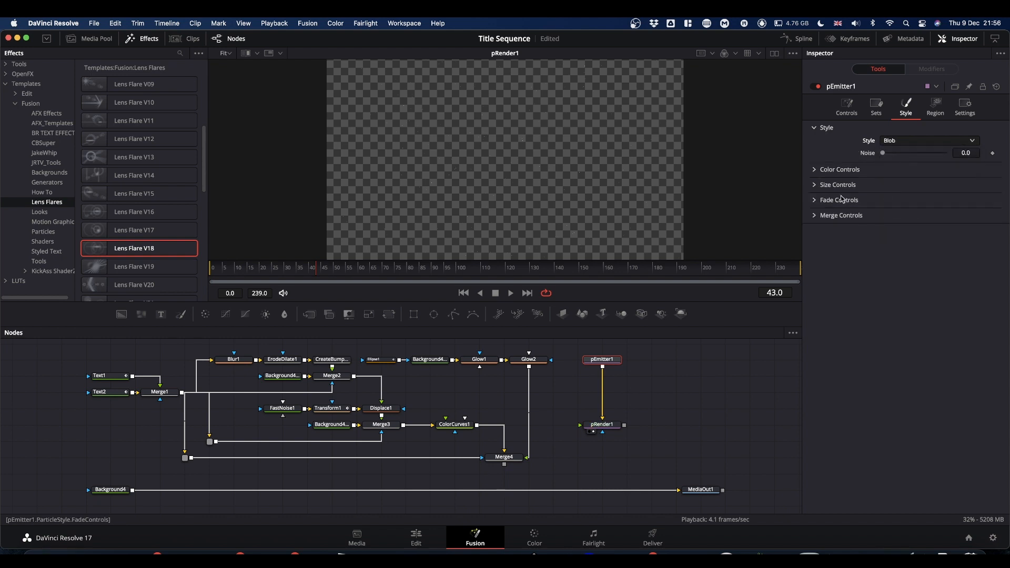
click(815, 185)
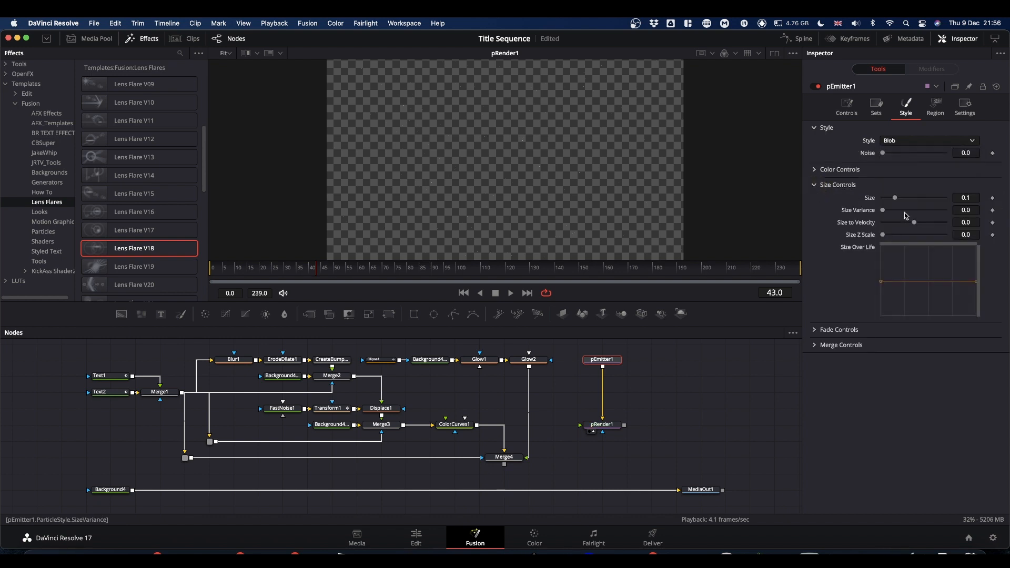
drag(895, 200, 984, 198)
click(970, 197)
text(1)
click(923, 413)
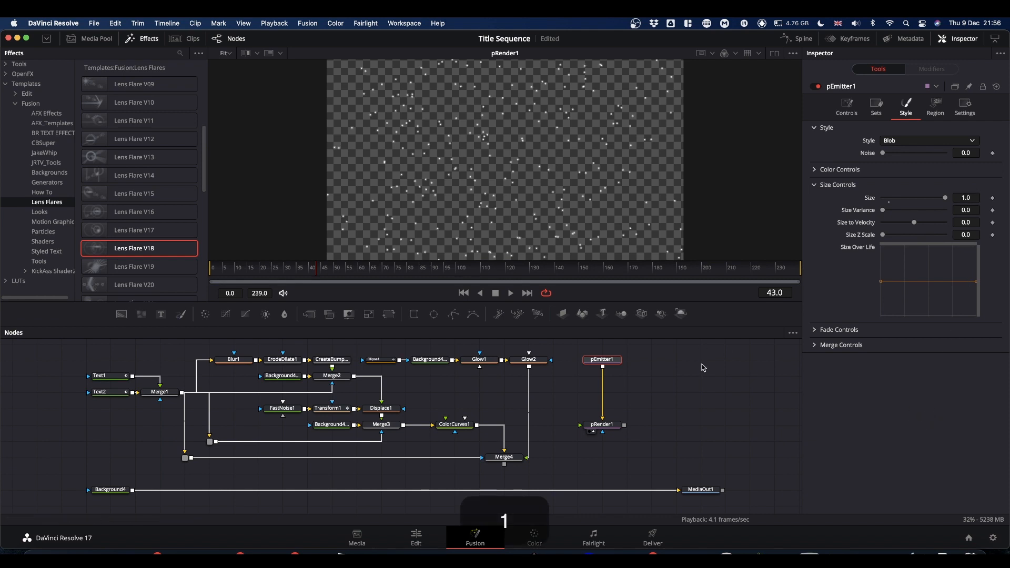
click(969, 197)
text(1.5)
click(924, 394)
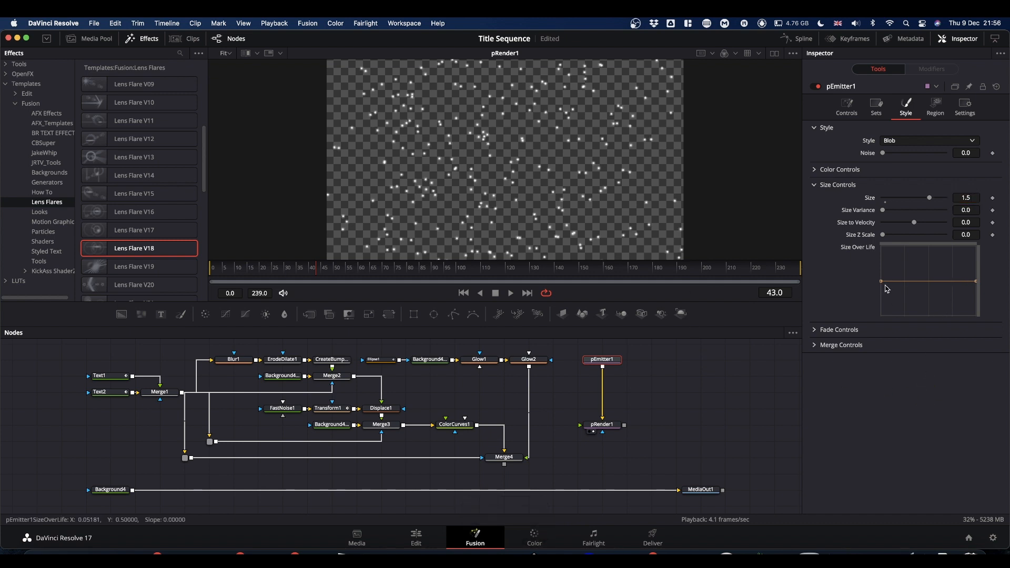
- Shape pEmitter1's Size Over Life curve to start above the middle and fall to zero, and play the particles from frame 0
drag(884, 285, 882, 263)
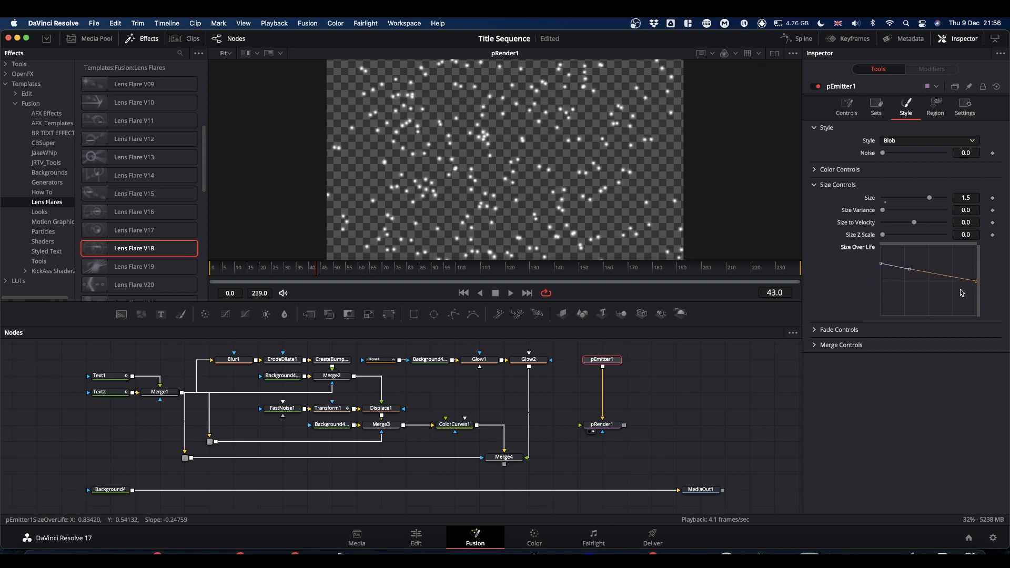
drag(978, 285, 977, 317)
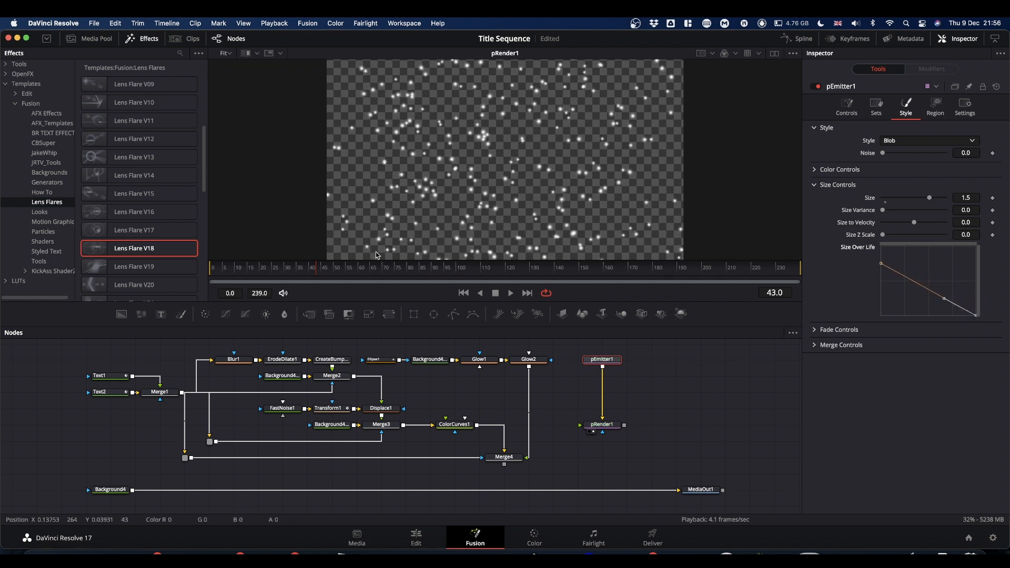
drag(317, 272, 204, 275)
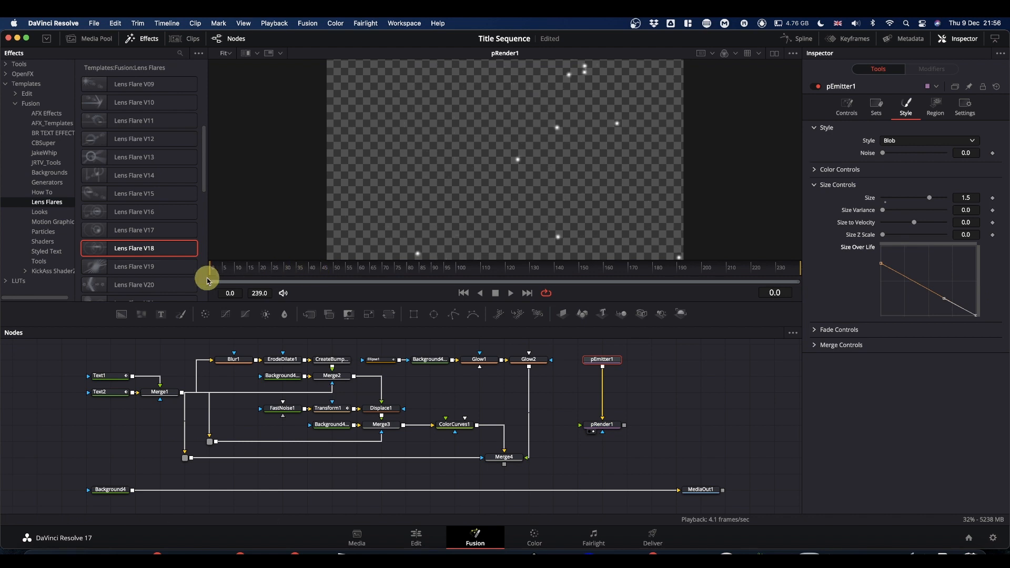
key(space)
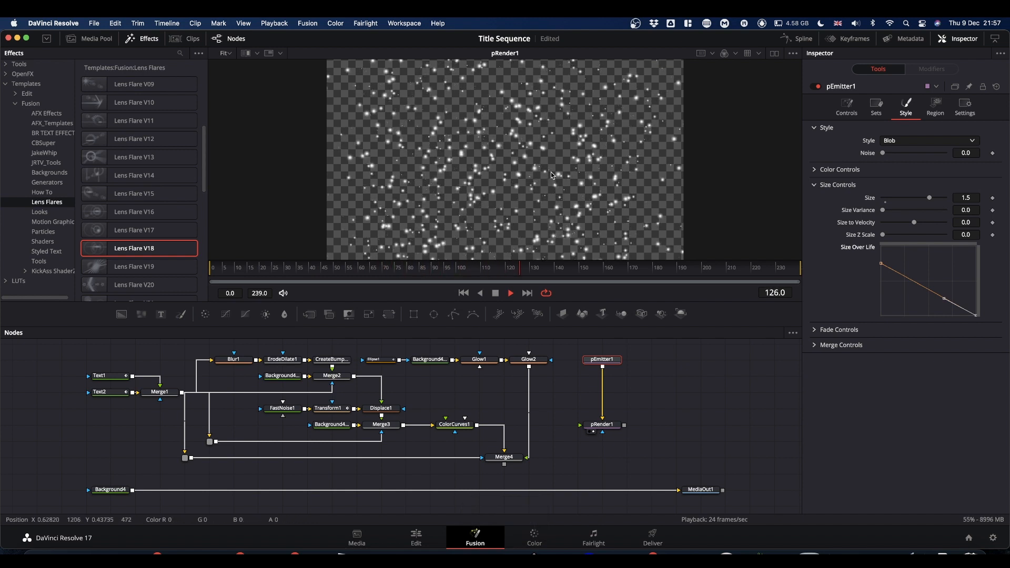
key(space)
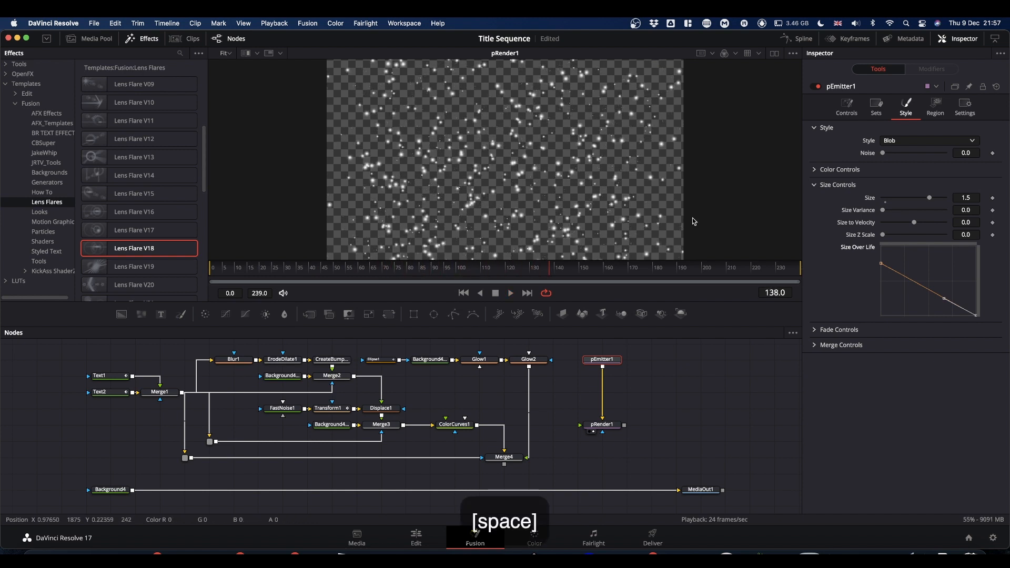
- Set pEmitter1's Fade In to 0.1 and Fade Out to 0.9, and play the particles from frame 0
click(819, 330)
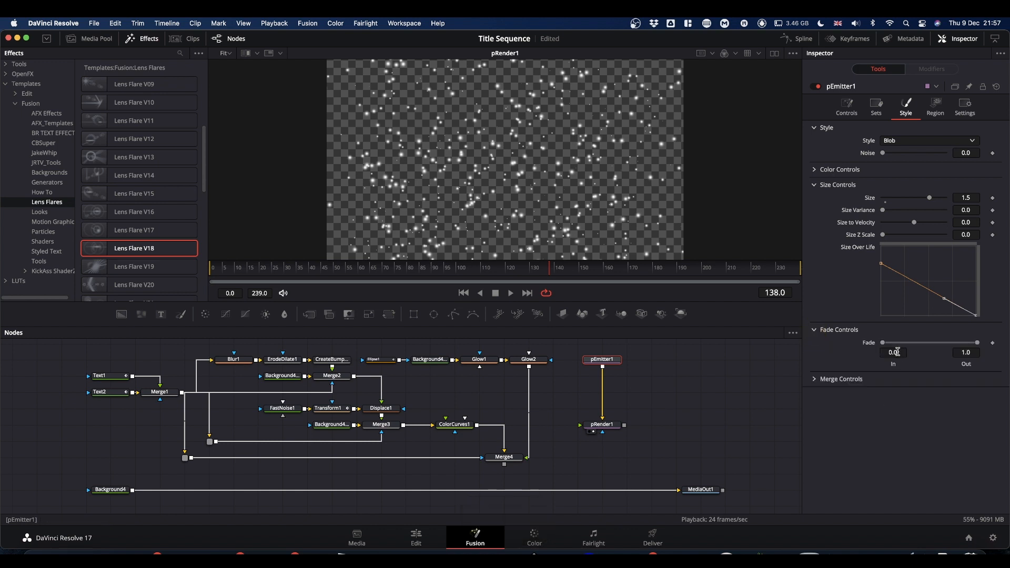
click(894, 352)
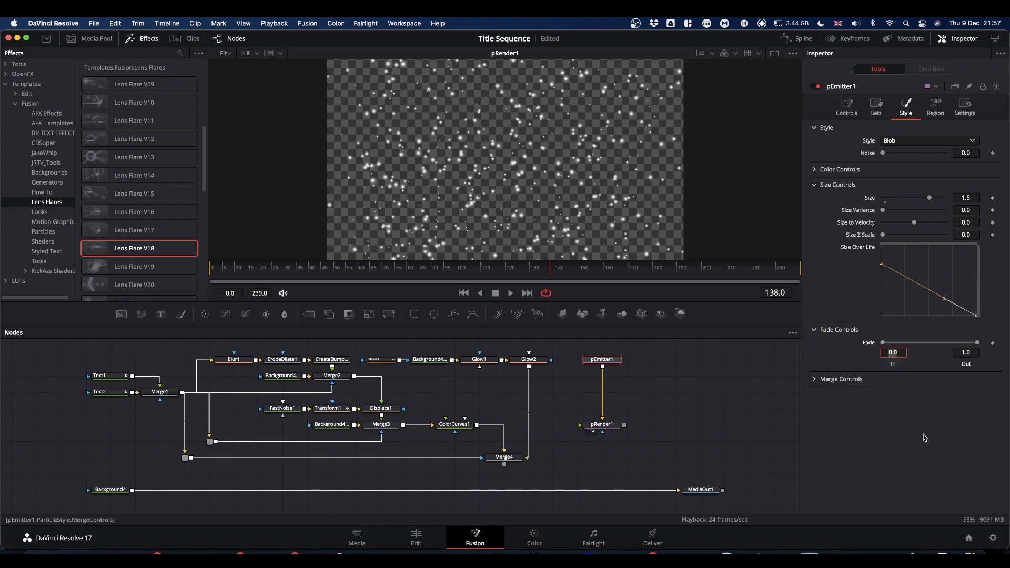
key(BackSpace)
click(971, 354)
key(BackSpace)
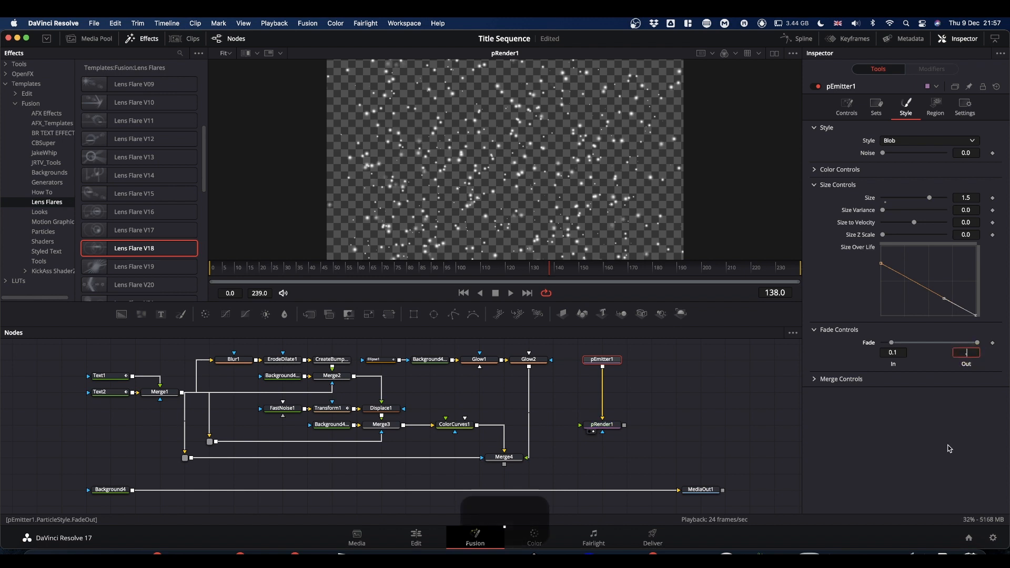
text(.9)
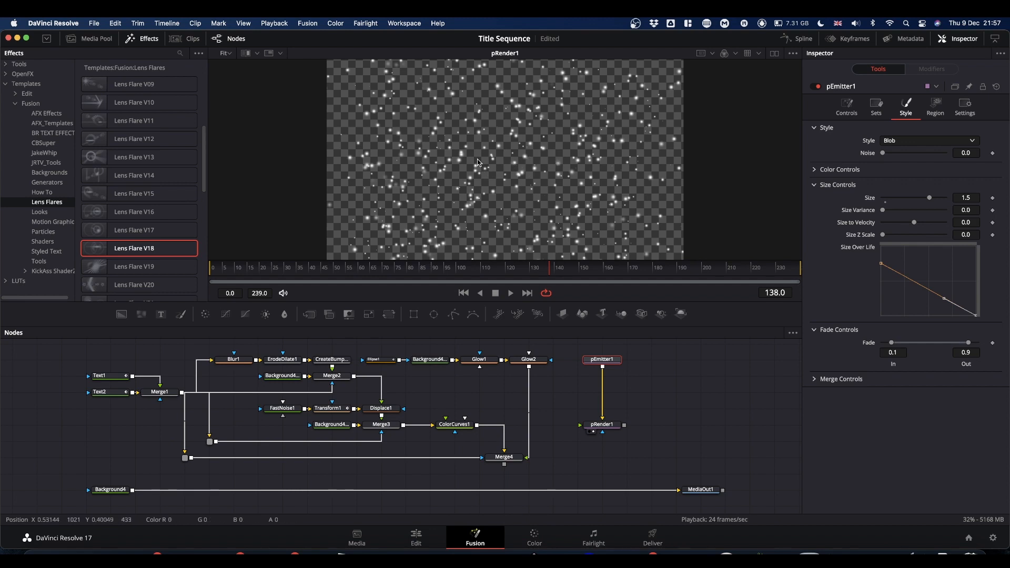
drag(304, 268, 178, 277)
key(space)
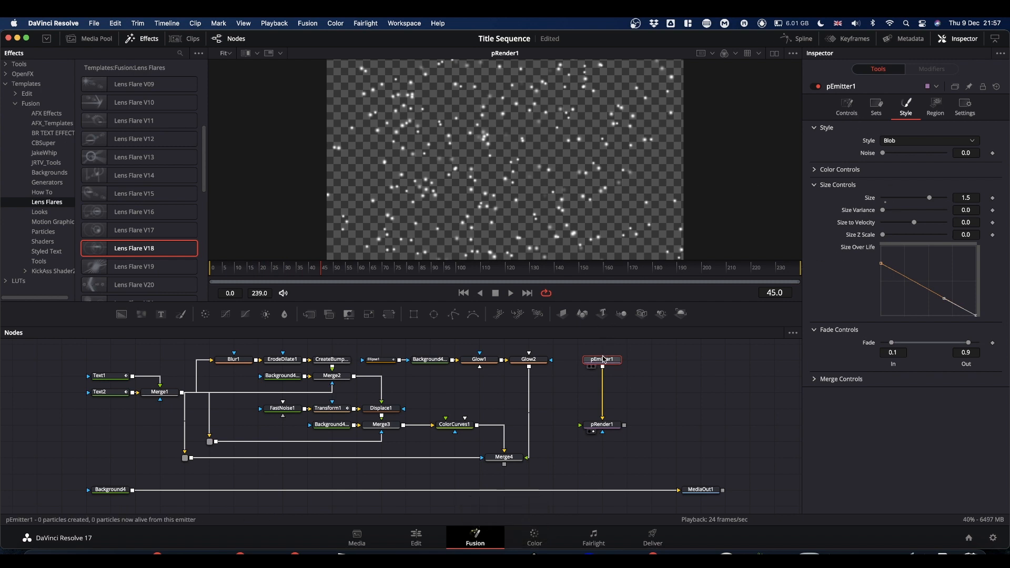
- Set pEmitter1's particle Number to 0.25 and play back the sparser particles
click(849, 107)
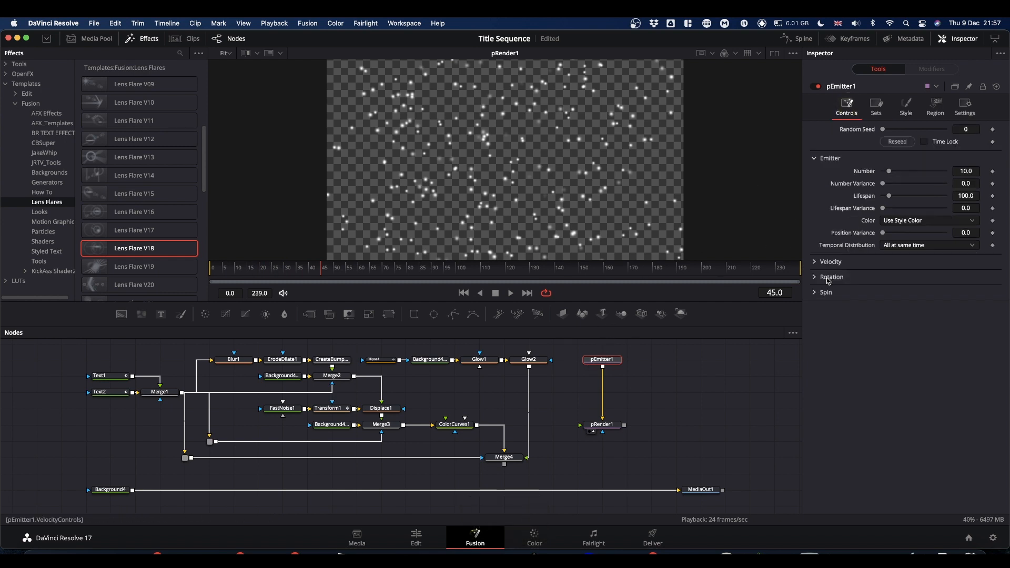
click(967, 171)
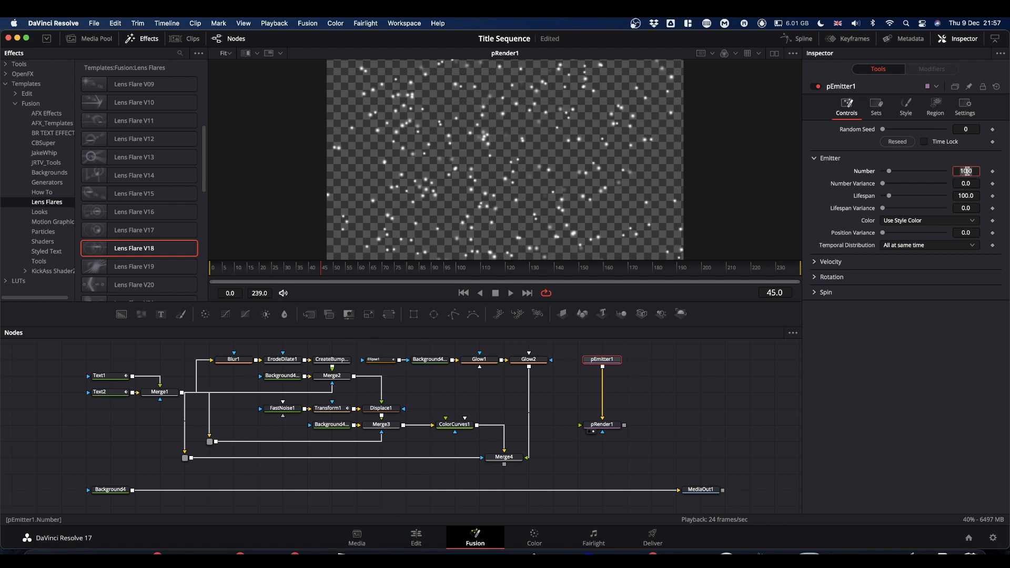
key(BackSpace)
text(.25)
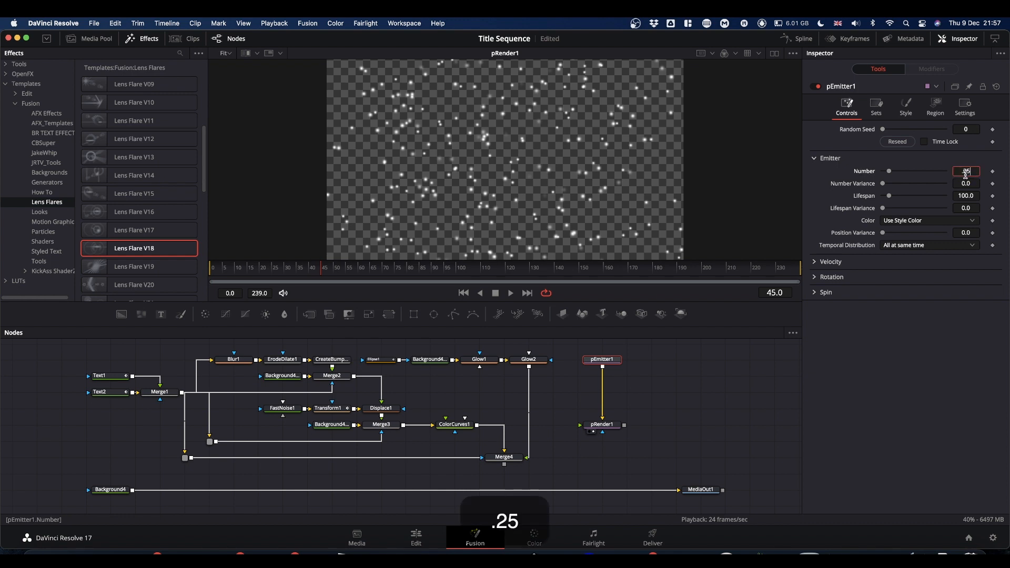
key(Return)
key(space)
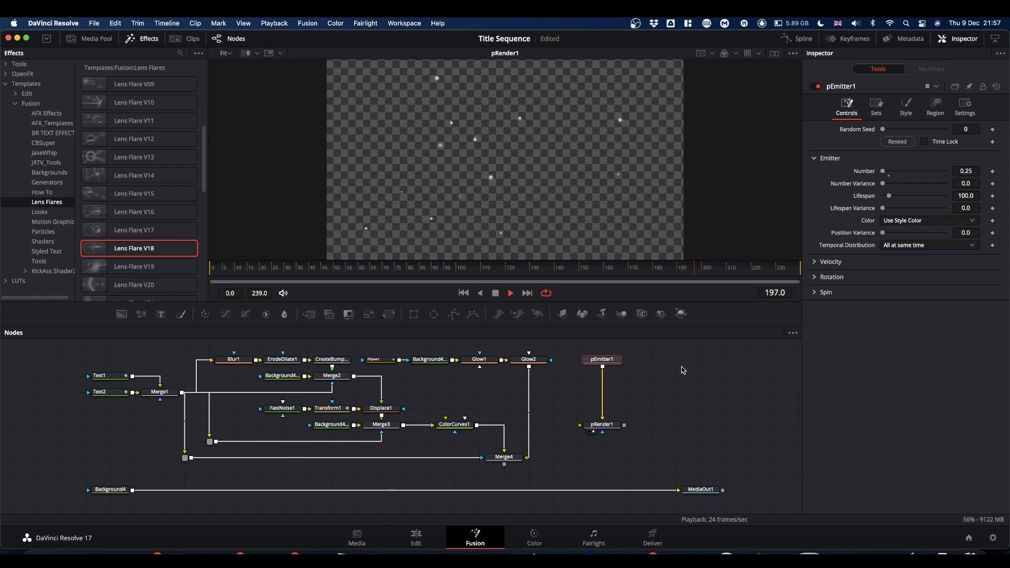
key(space)
- Insert a pTurbulence node between pEmitter1 and pRender1 and play back the particle motion
key(shift+space)
text(p)
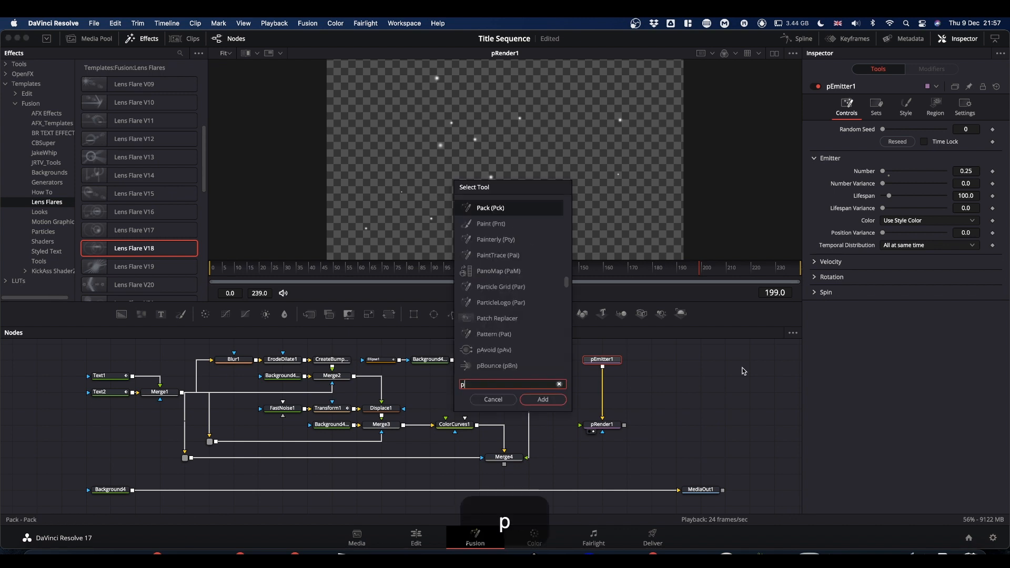
text(turb)
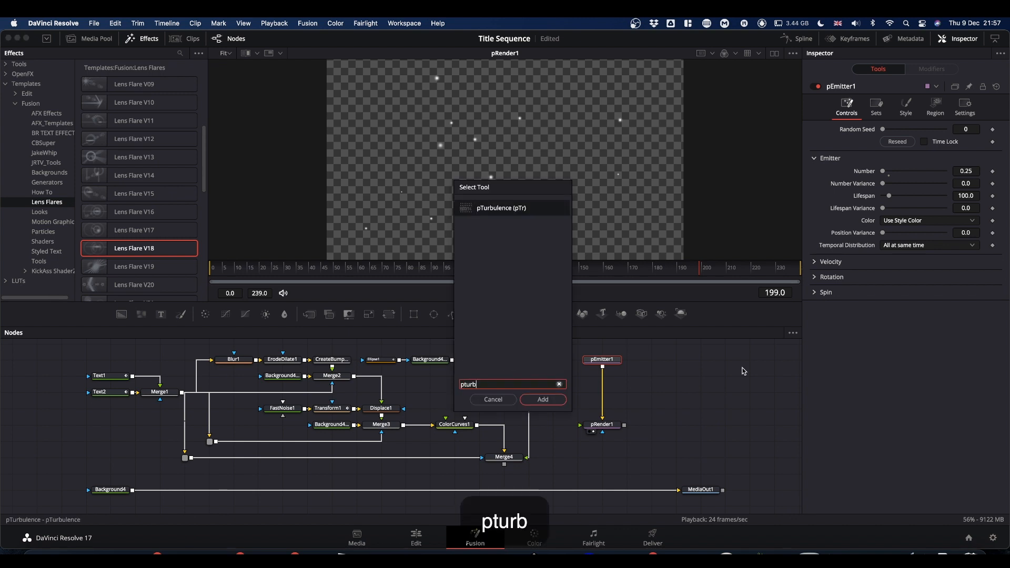
key(Return)
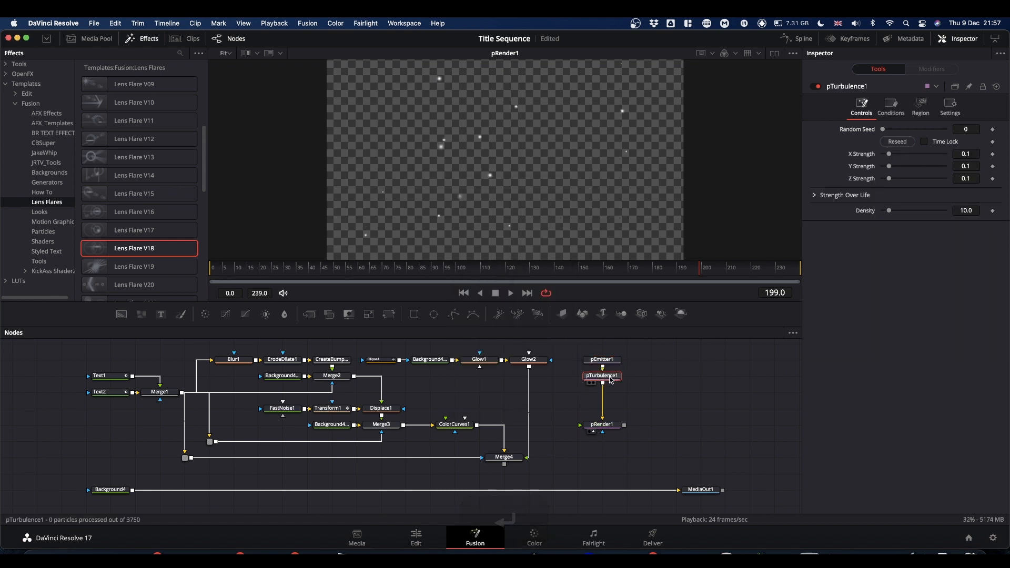
key(space)
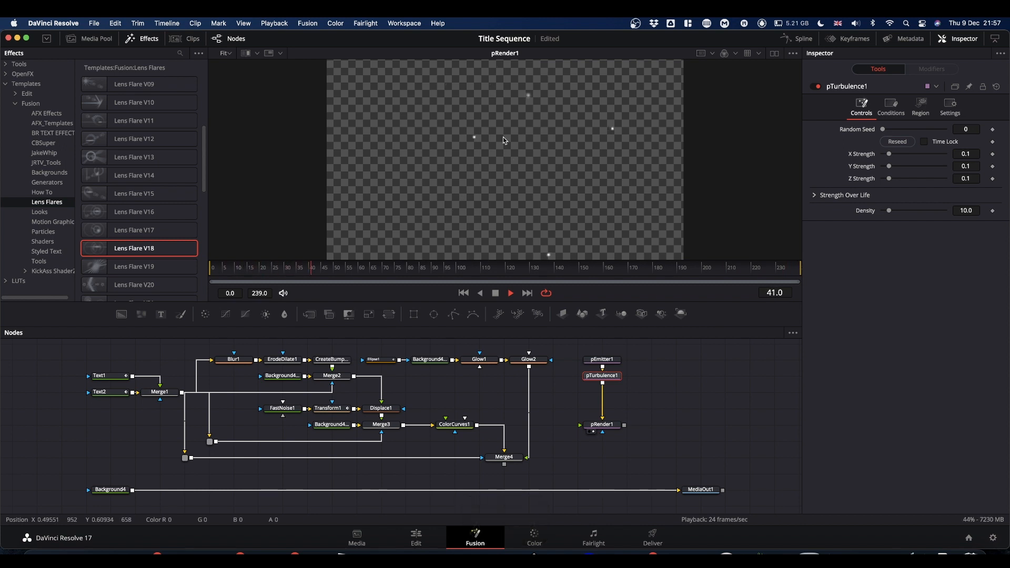
key(space)
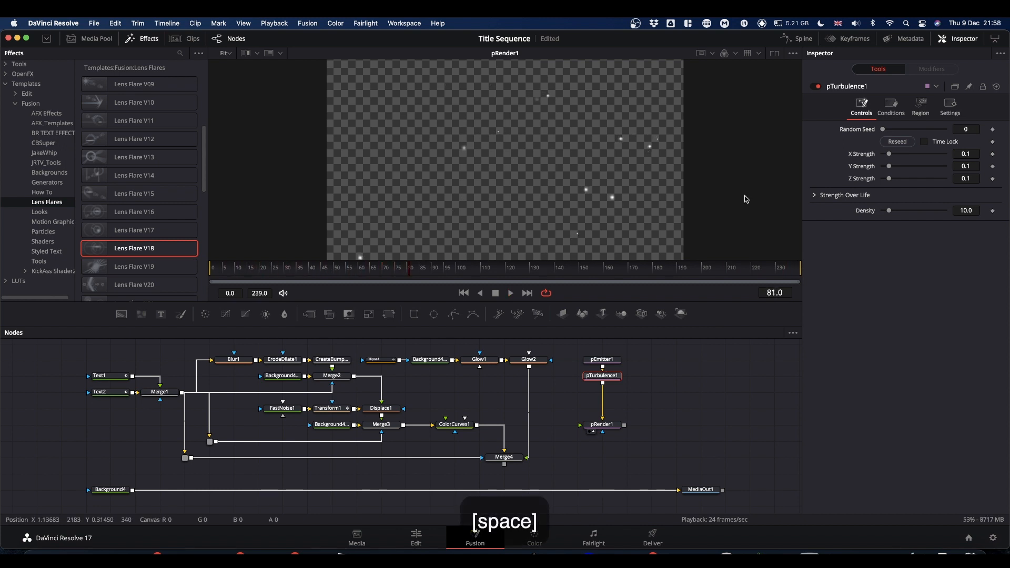
- Set pTurbulence1's X Strength and Y Strength to 0.05 and play the particles
click(974, 154)
key(BackSpace)
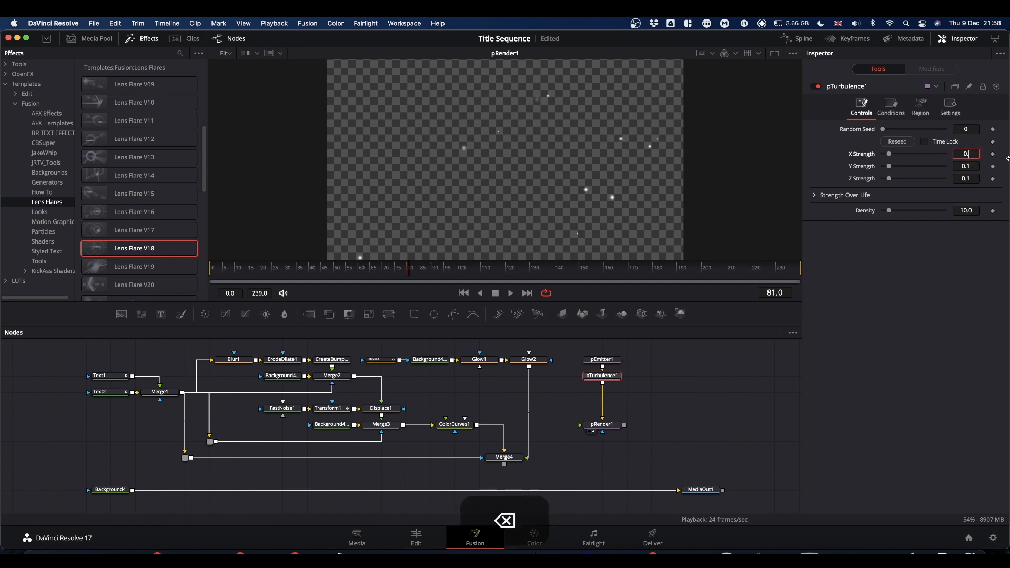
text(05)
click(975, 167)
key(BackSpace)
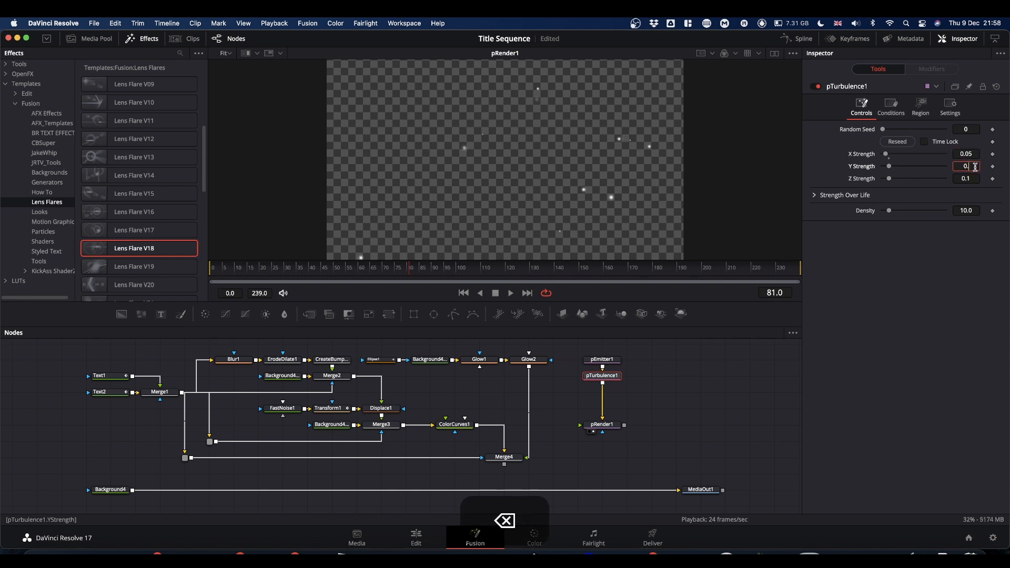
text(05)
click(926, 323)
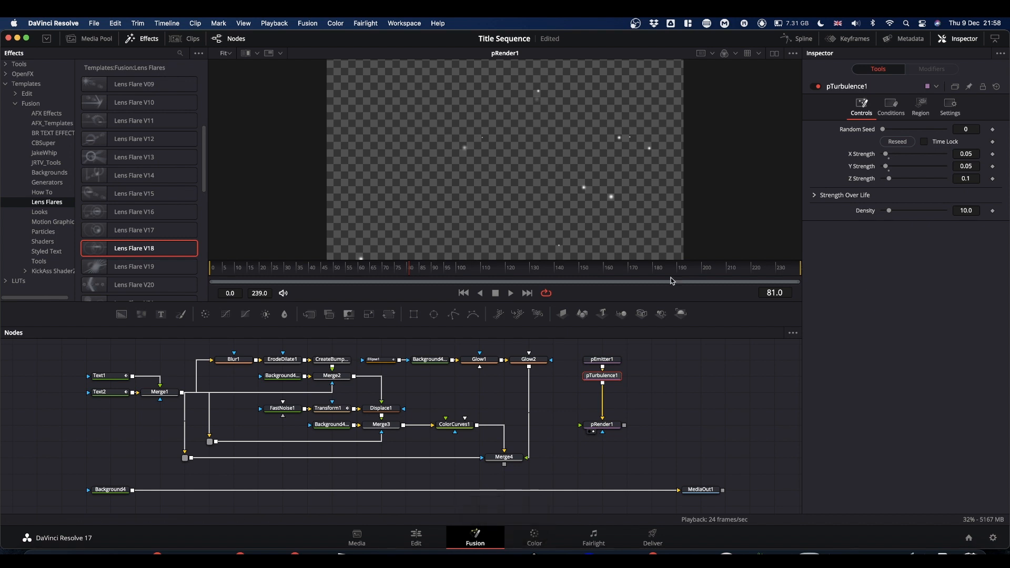
key(space)
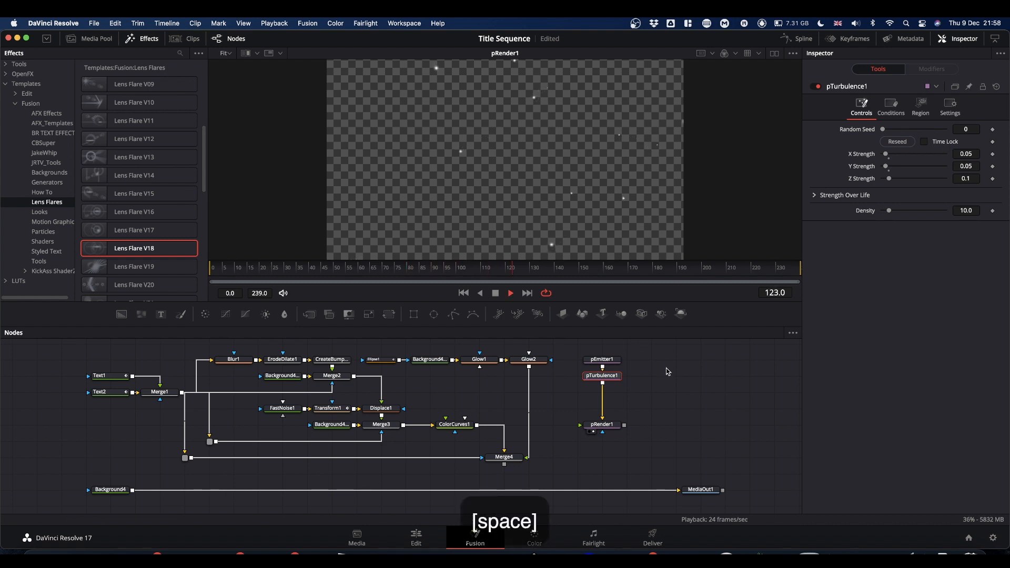
- Try a Velocity of 0.1 on pEmitter1 and play the particles
click(603, 361)
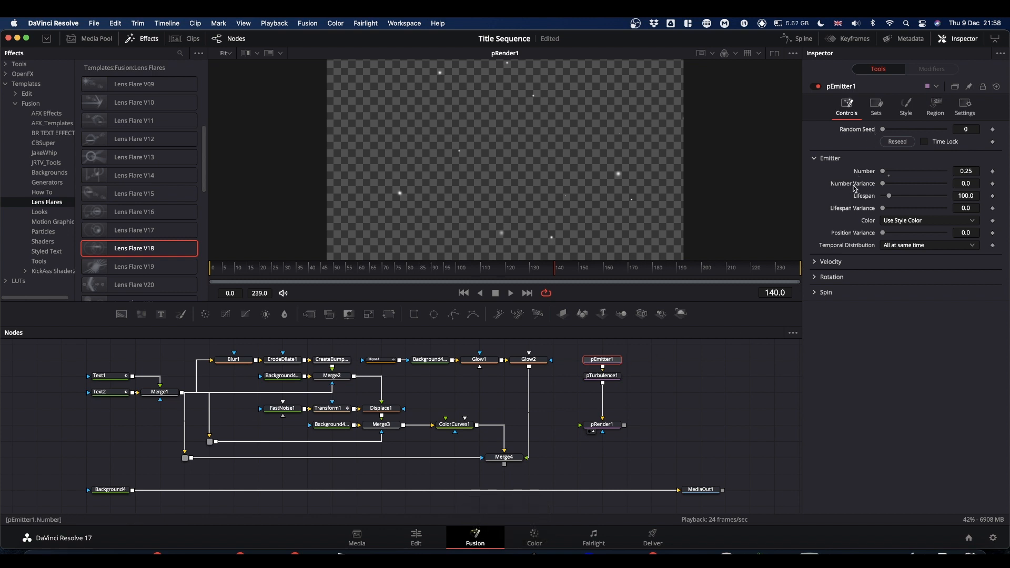
click(828, 266)
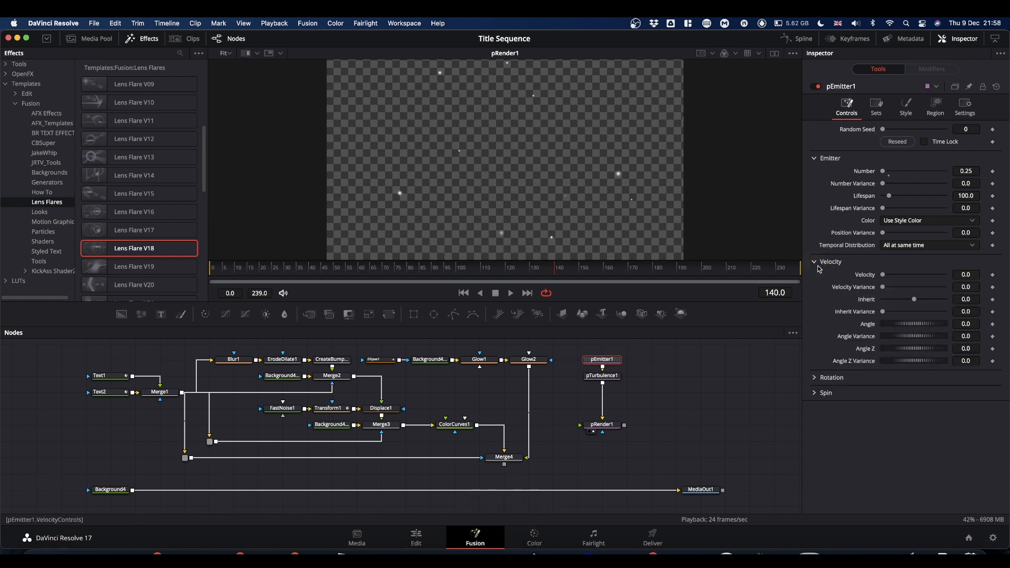
click(973, 274)
text(1)
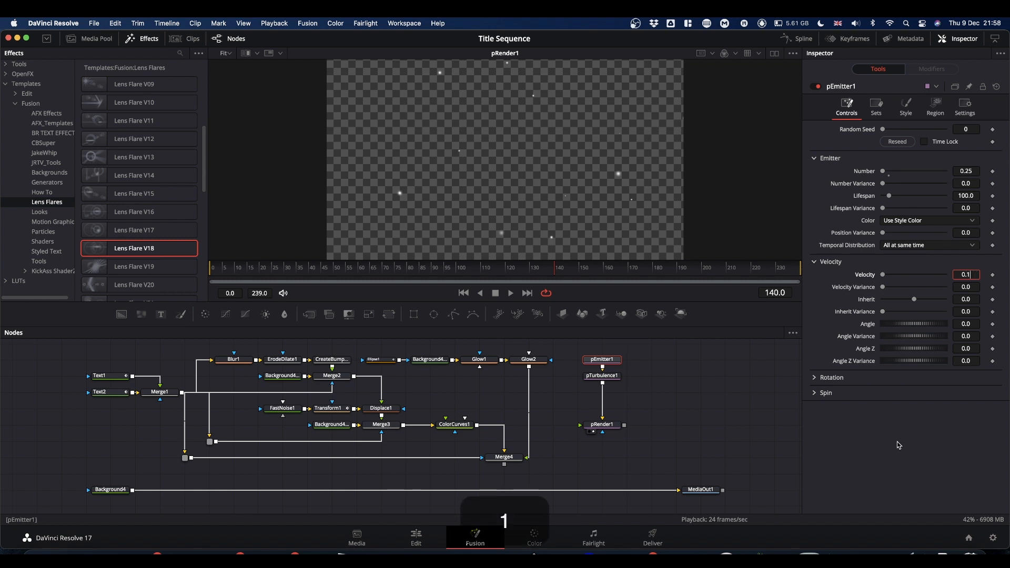
key(space)
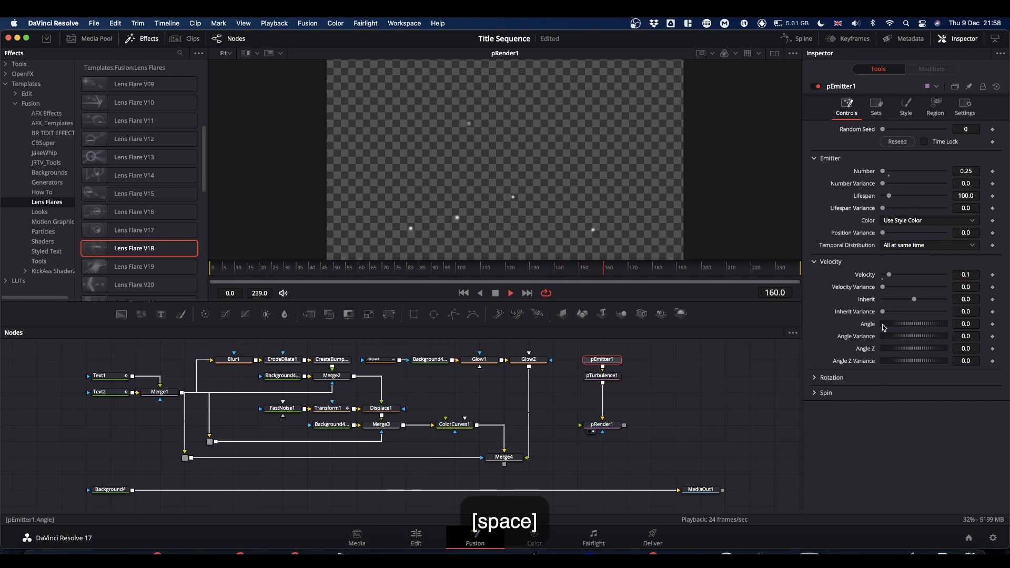
- Set pEmitter1's Velocity to 0.01, watch the particles drift, and stop the playback
click(966, 274)
key(BackSpace)
text(01)
click(893, 451)
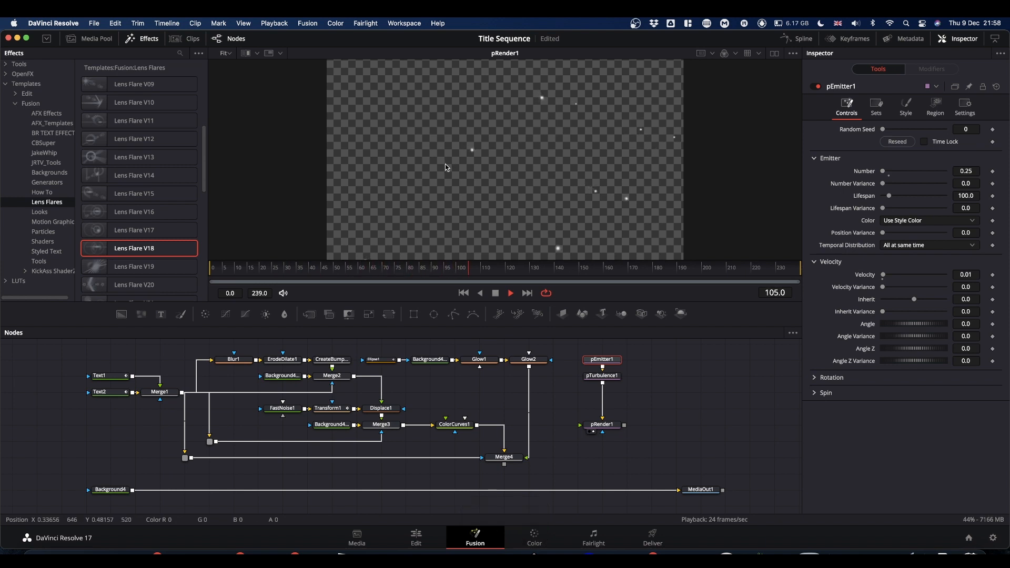
key(space)
- Return to frame 0, set pRender1's Pre-Generate Frames to 100, and play the particles
drag(310, 273, 207, 272)
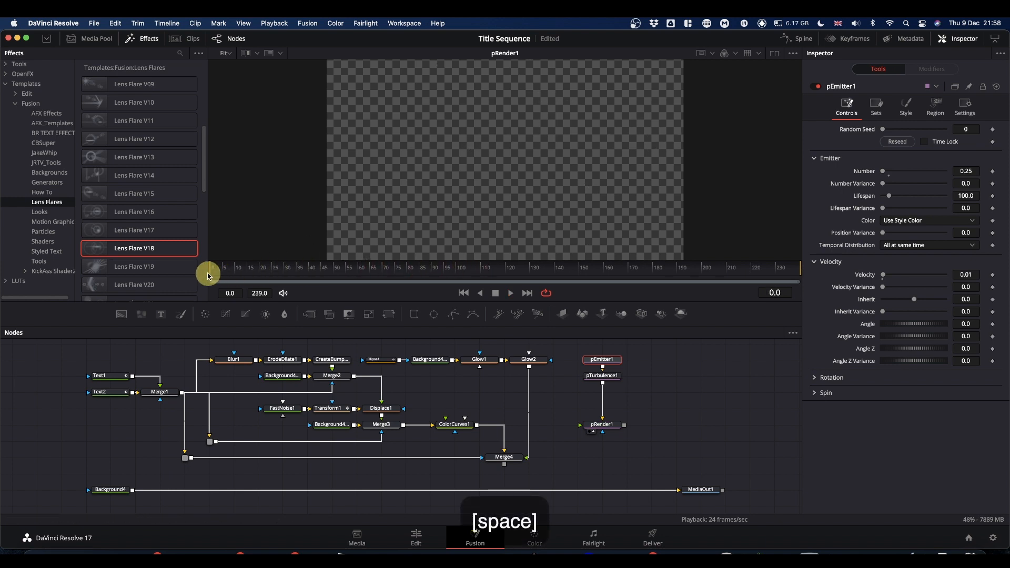
click(607, 427)
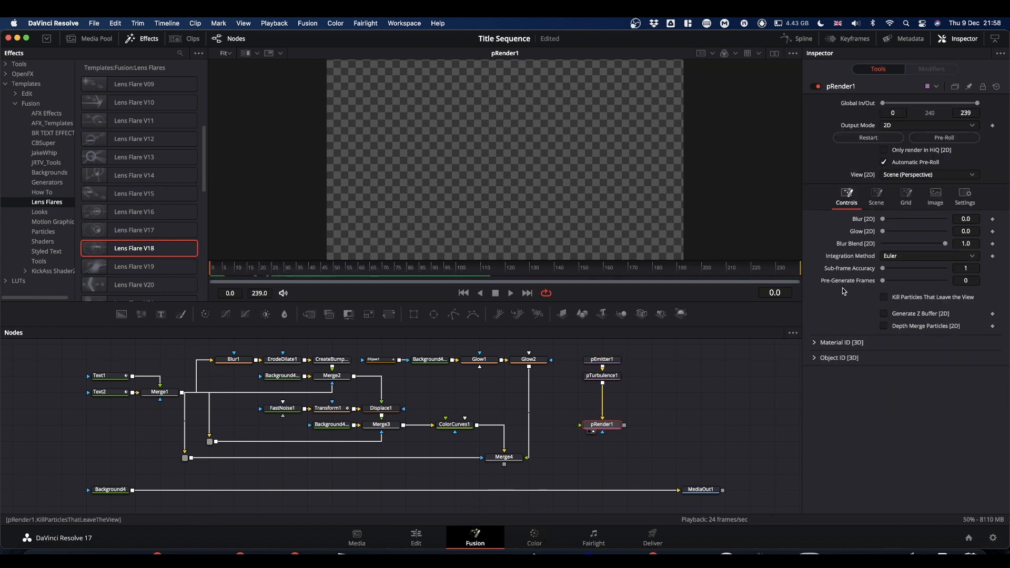
click(965, 281)
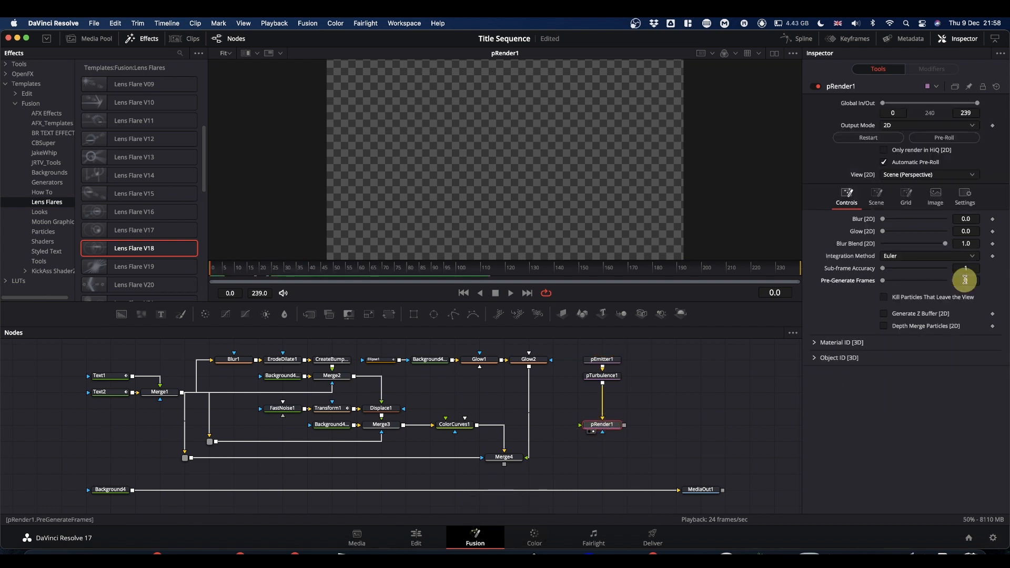
text(100)
key(Return)
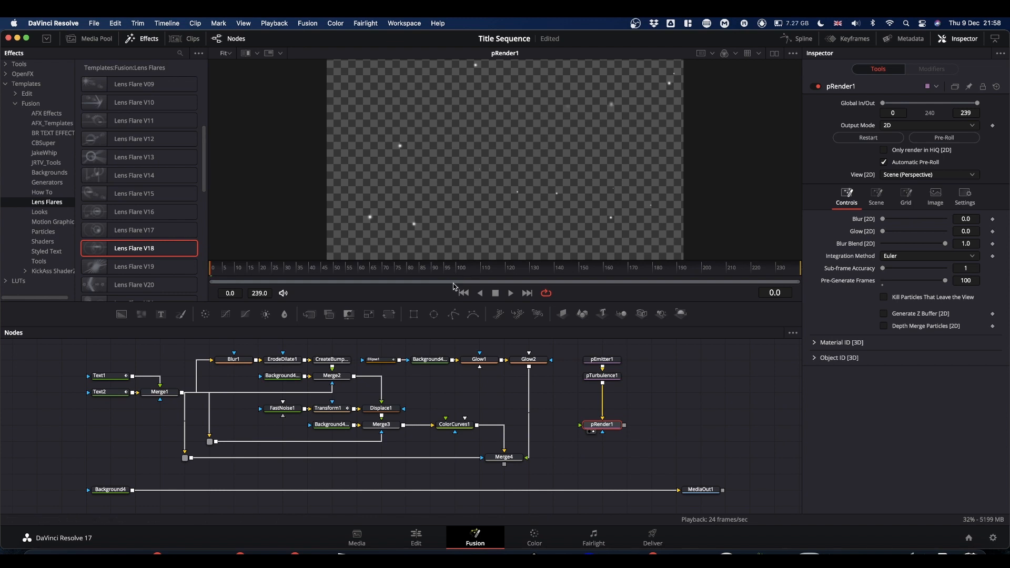
key(space)
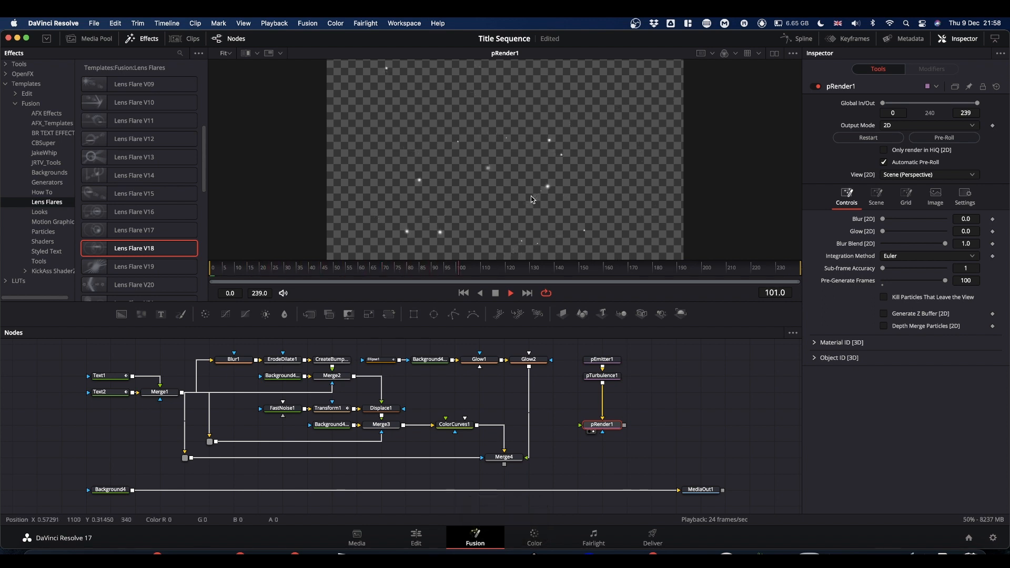
key(space)
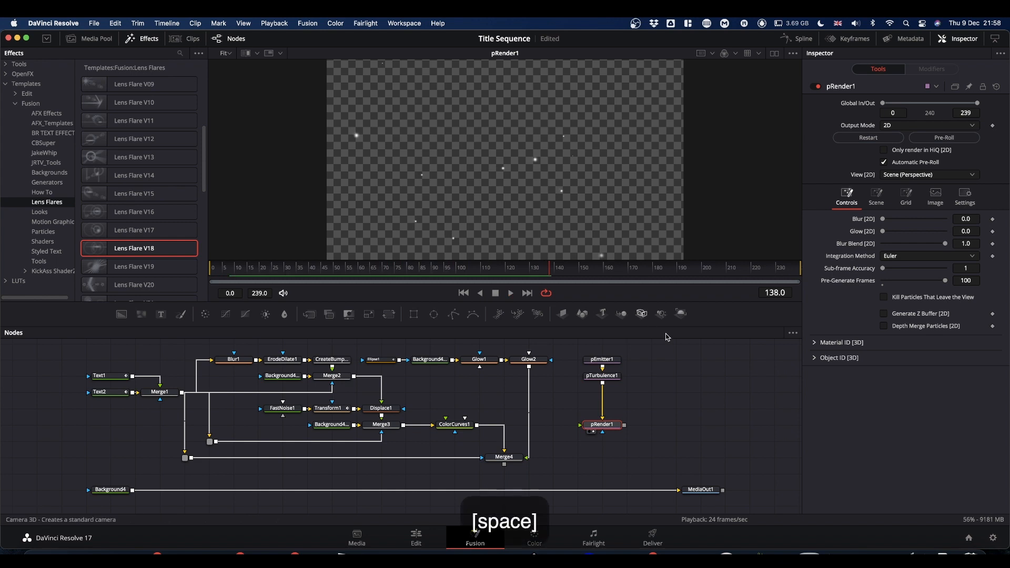
- Merge pRender1's particles over Merge4's output, view the new merge, and play the title with the particles
drag(625, 430, 504, 467)
drag(603, 459, 555, 182)
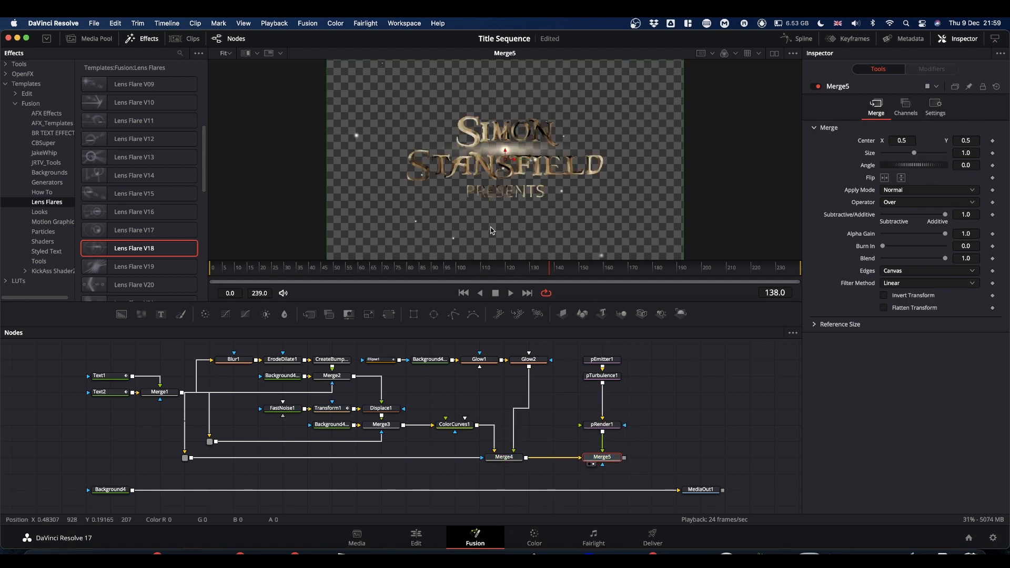
key(space)
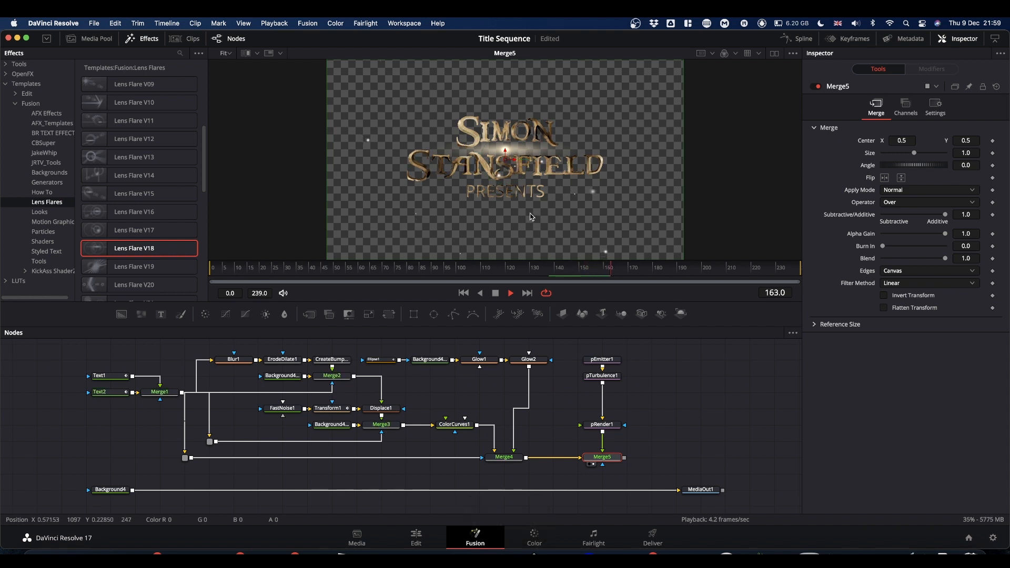
key(space)
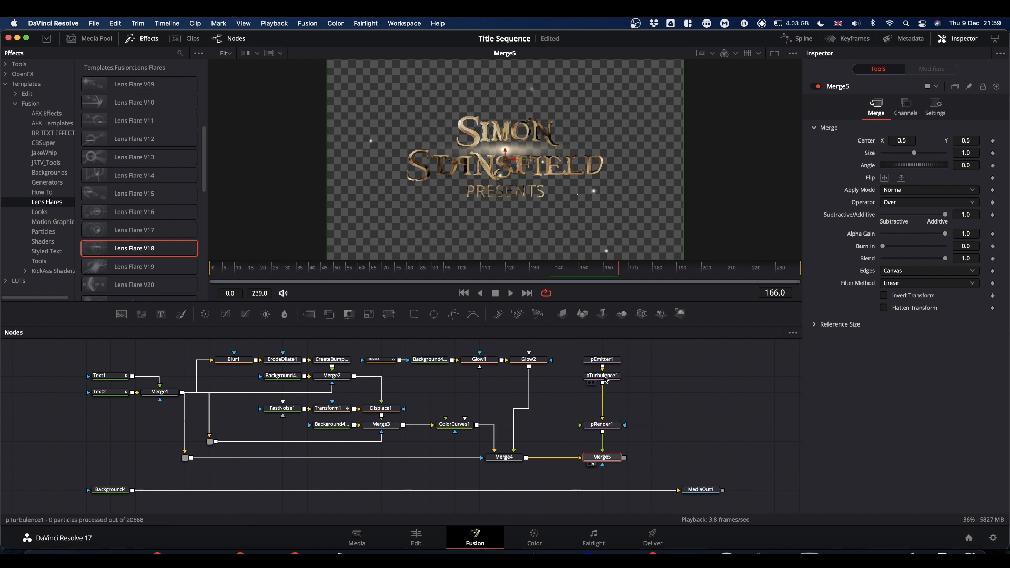
- Colour pEmitter1's particles over life from pure blue at the start to pale blue with Red 0.804 at the end
click(602, 360)
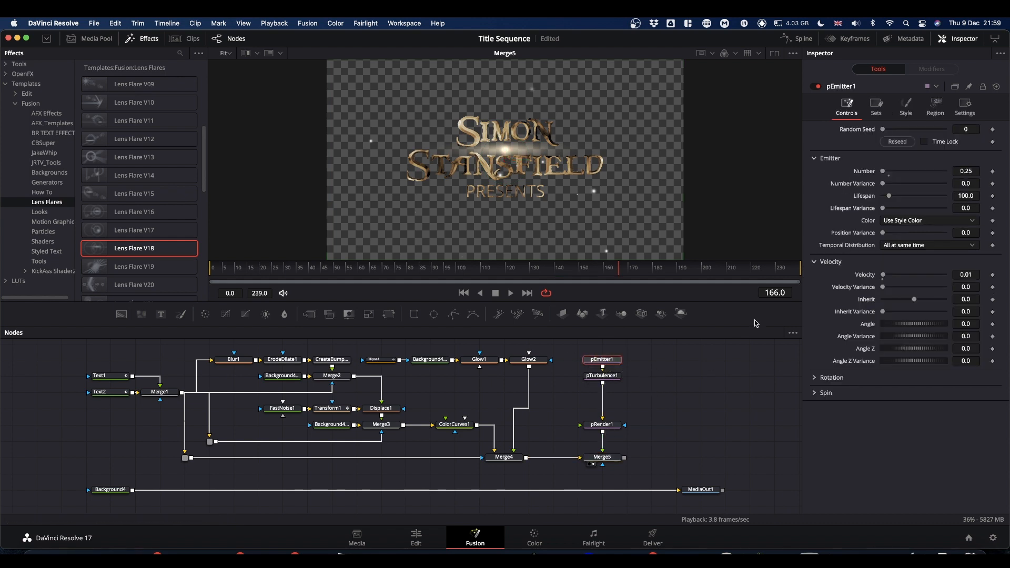
click(905, 105)
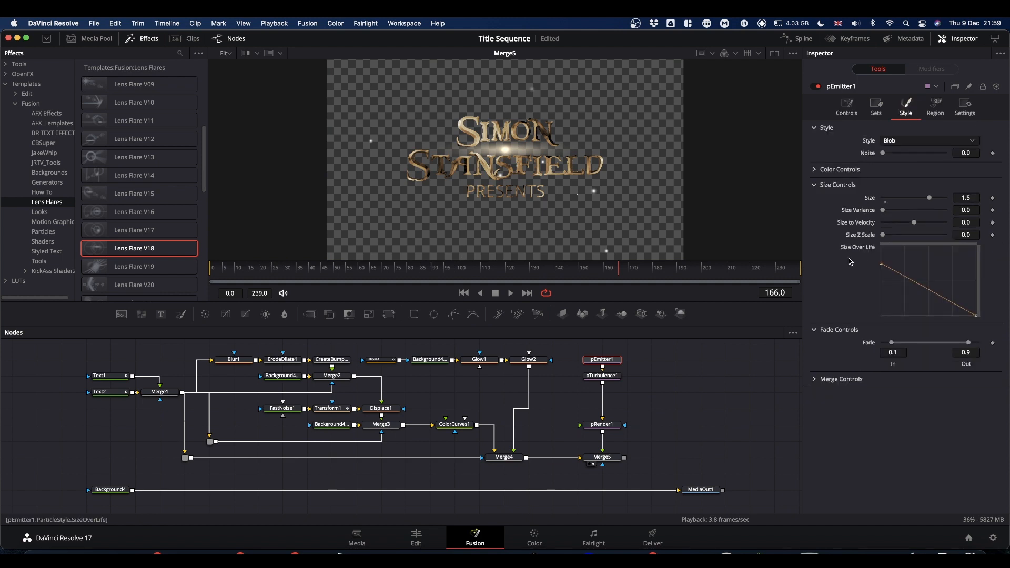
click(815, 171)
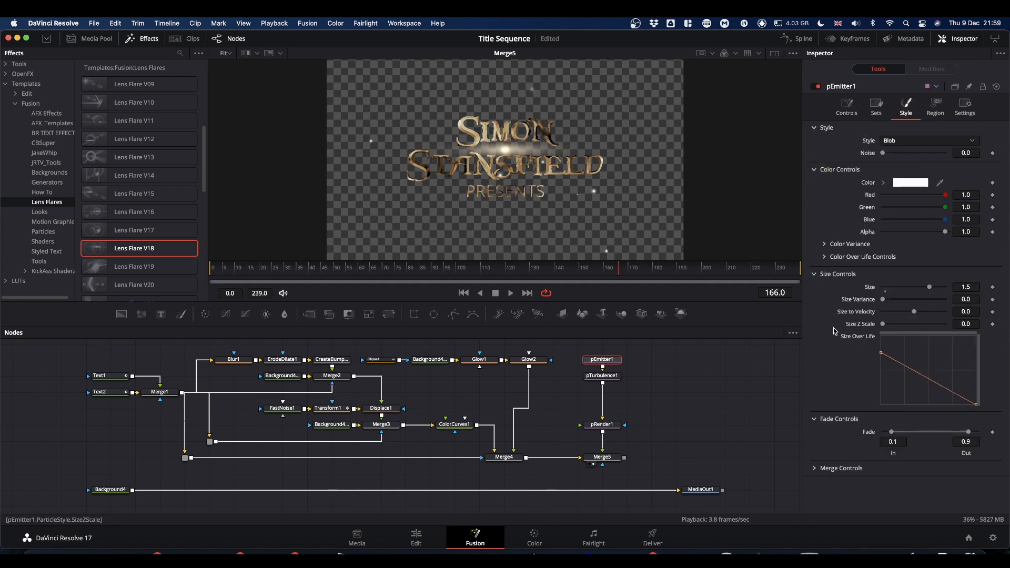
click(824, 258)
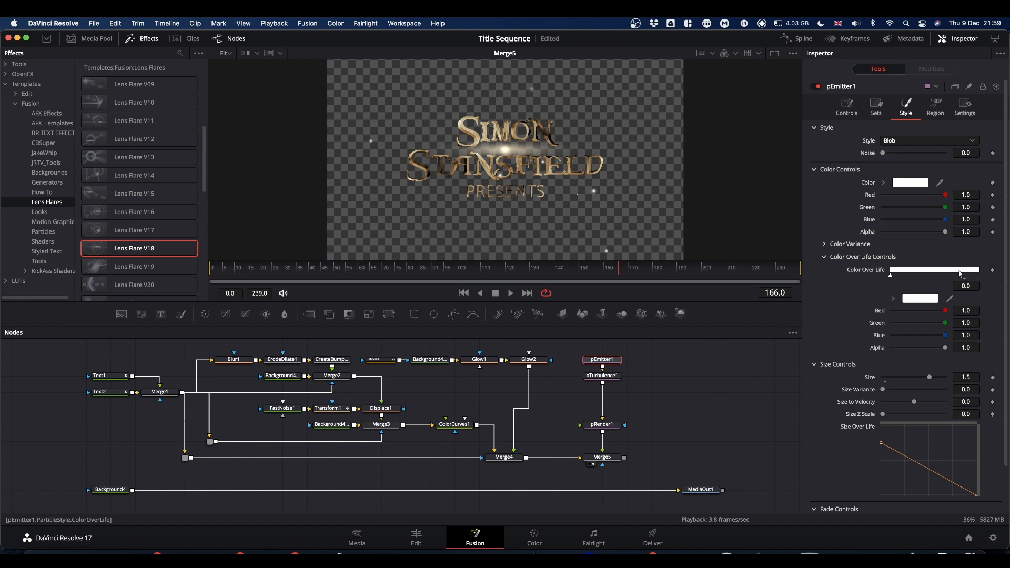
click(978, 274)
click(983, 276)
click(891, 276)
drag(946, 324, 843, 317)
click(946, 312)
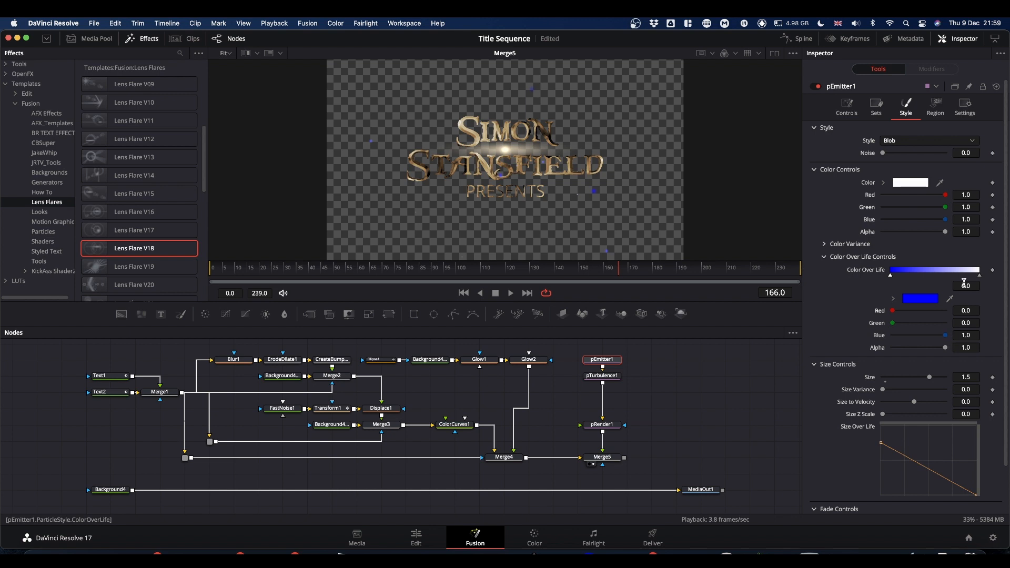
click(980, 275)
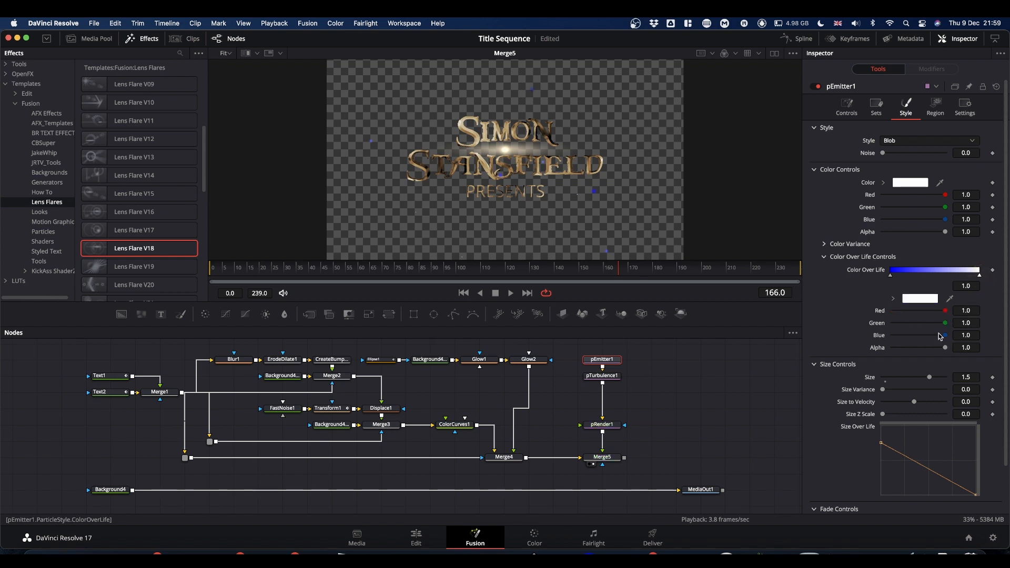
mouse_move(946, 315)
mouse_down()
mouse_move(927, 314)
mouse_move(937, 317)
mouse_up()
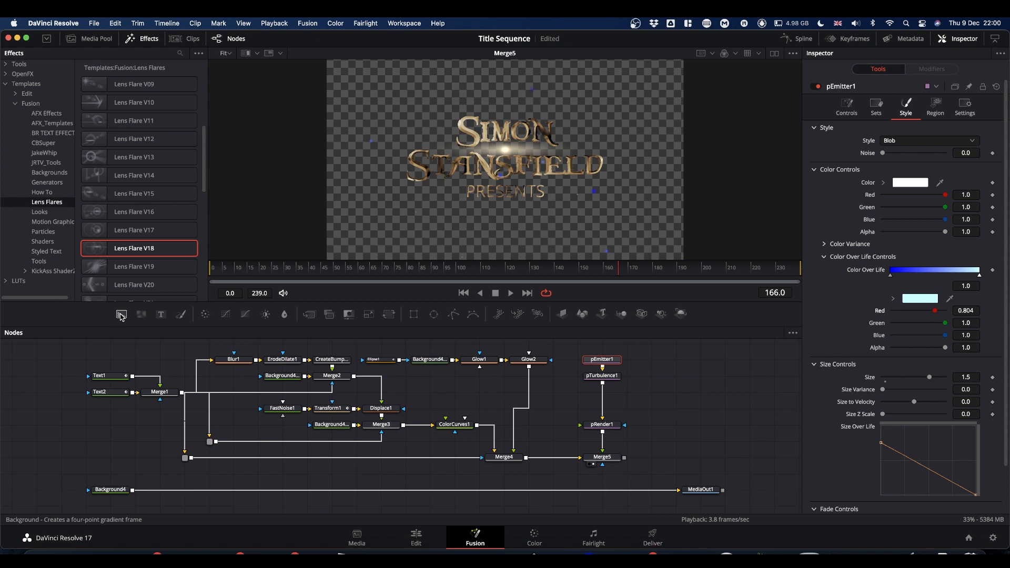
- Add a Fast Noise node, merge it over Merge5's output, view the new merge, and save the project
drag(141, 317, 668, 419)
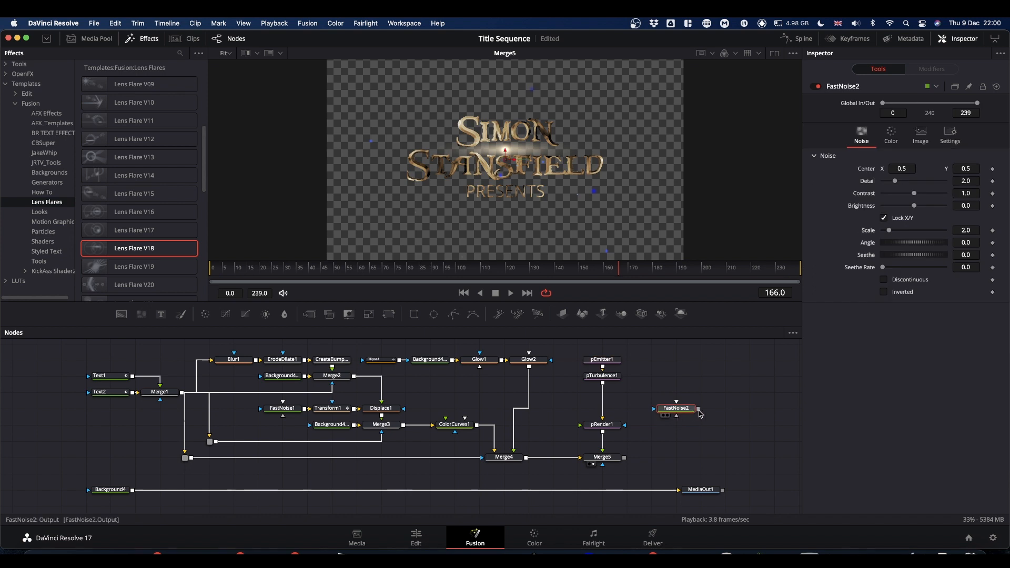
drag(699, 409, 624, 458)
drag(687, 461, 605, 205)
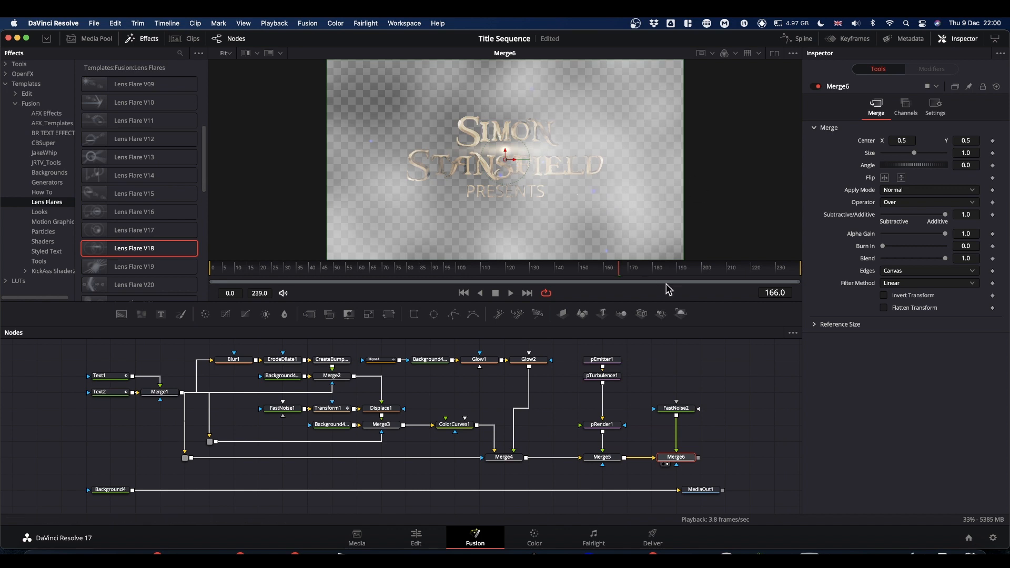
key(super+s)
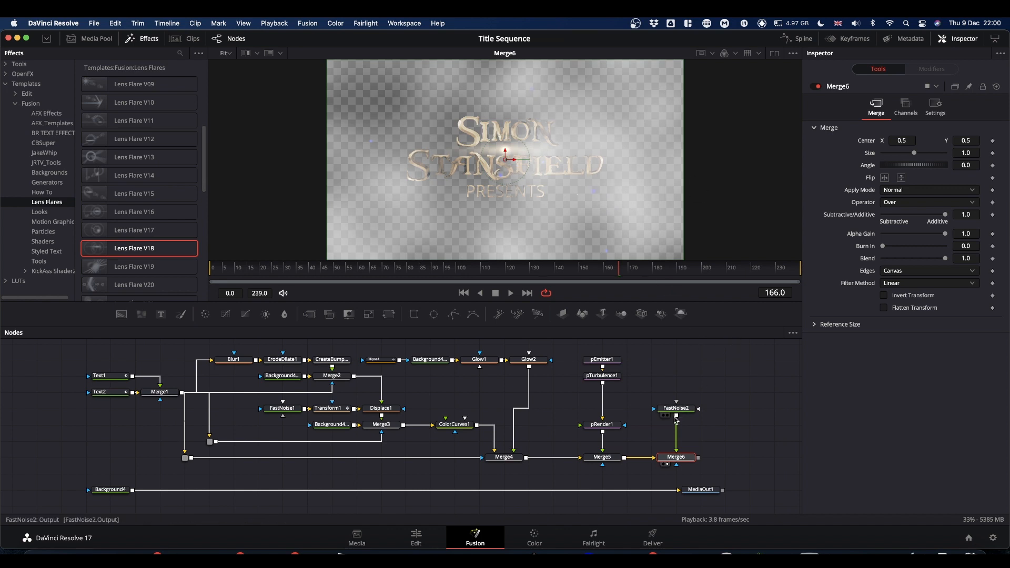
- Set FastNoise2's Color 1 Alpha to 1.0 and its Color 2 to blue with Red 0.0 and Green 0.323
click(677, 409)
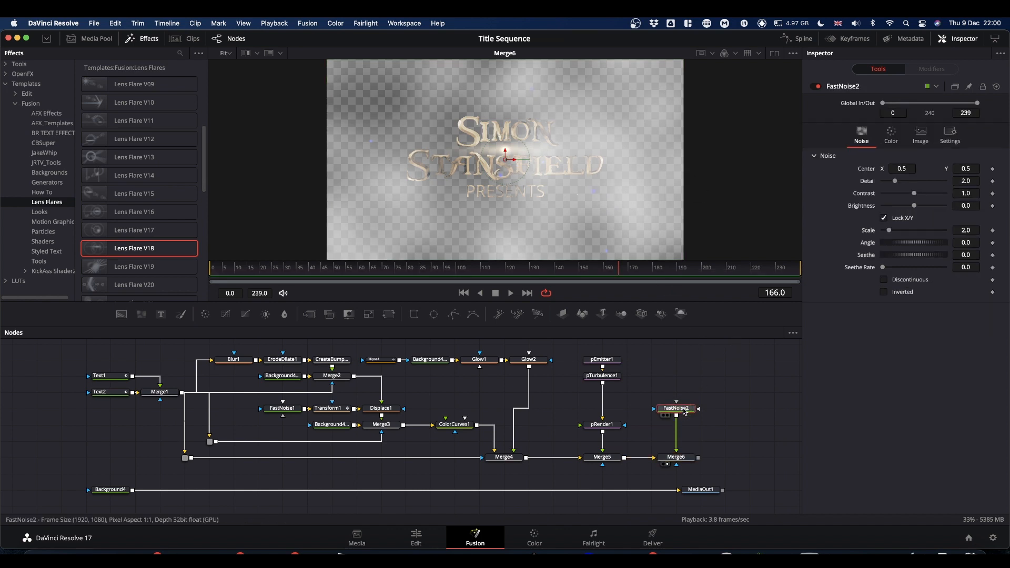
click(891, 134)
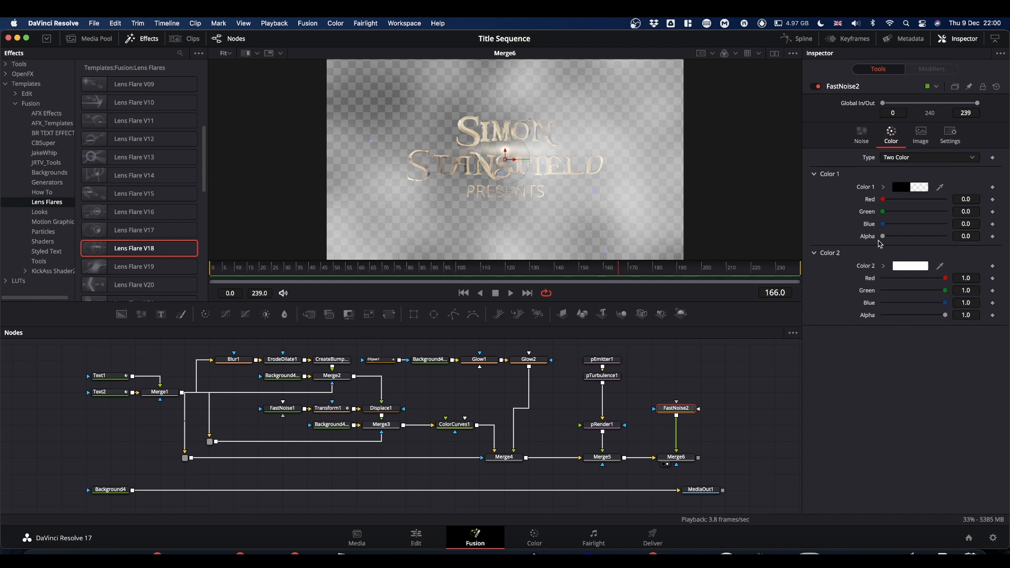
drag(885, 237, 978, 235)
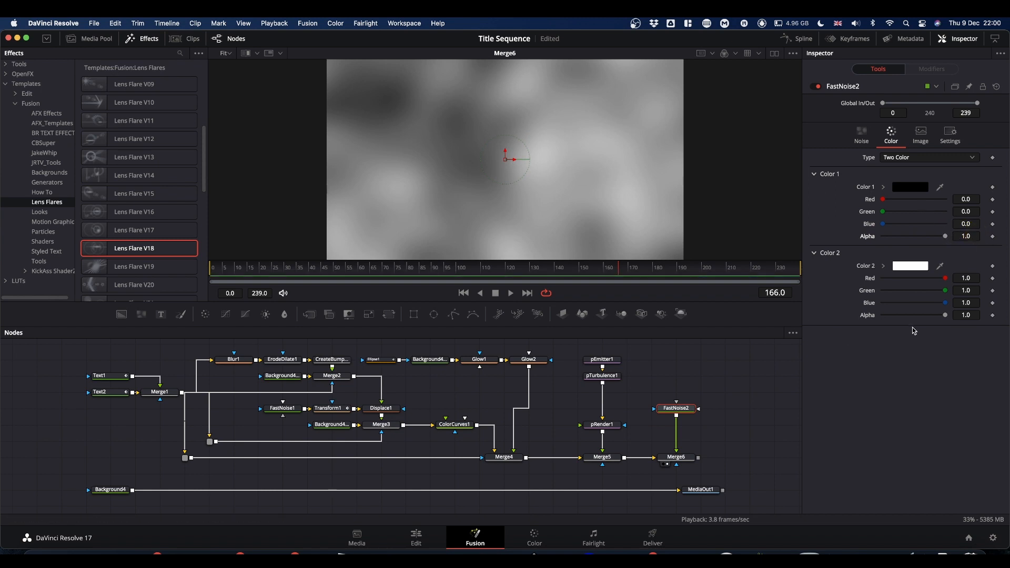
drag(947, 292, 861, 293)
drag(944, 279, 903, 291)
click(886, 293)
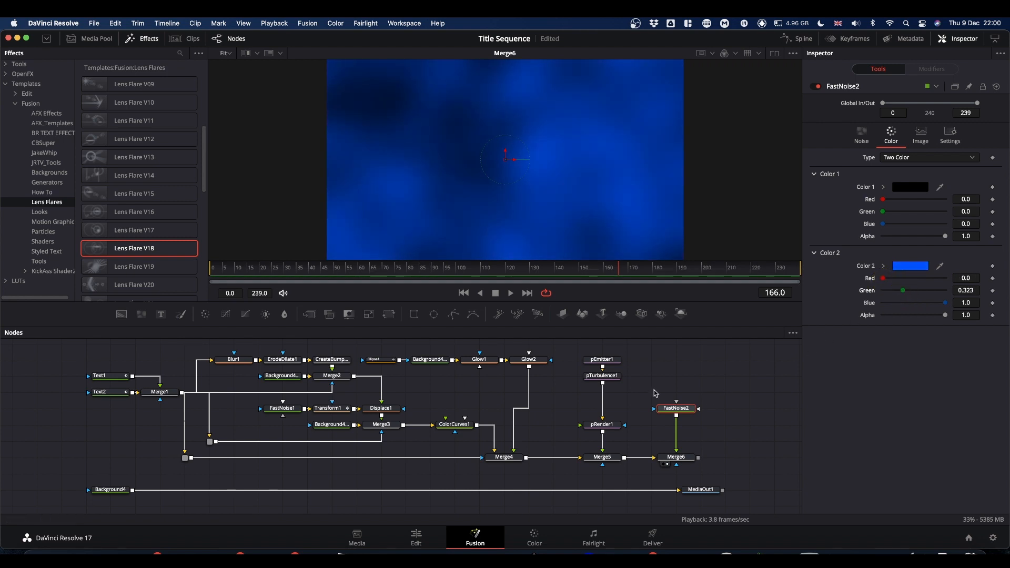
- Try a Blend of 0.142 on Merge6 for the blue noise over the title
click(676, 457)
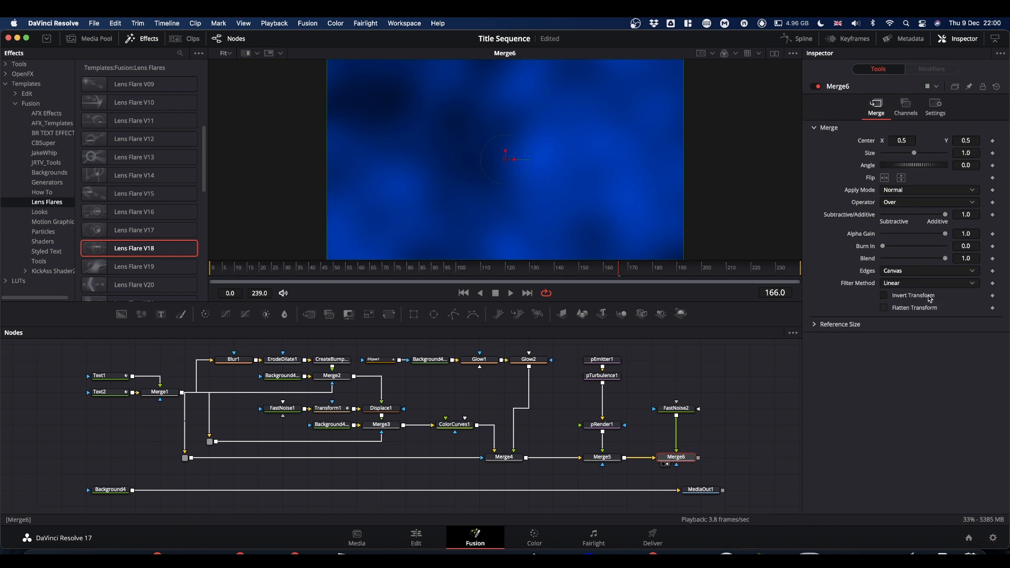
drag(946, 260, 898, 261)
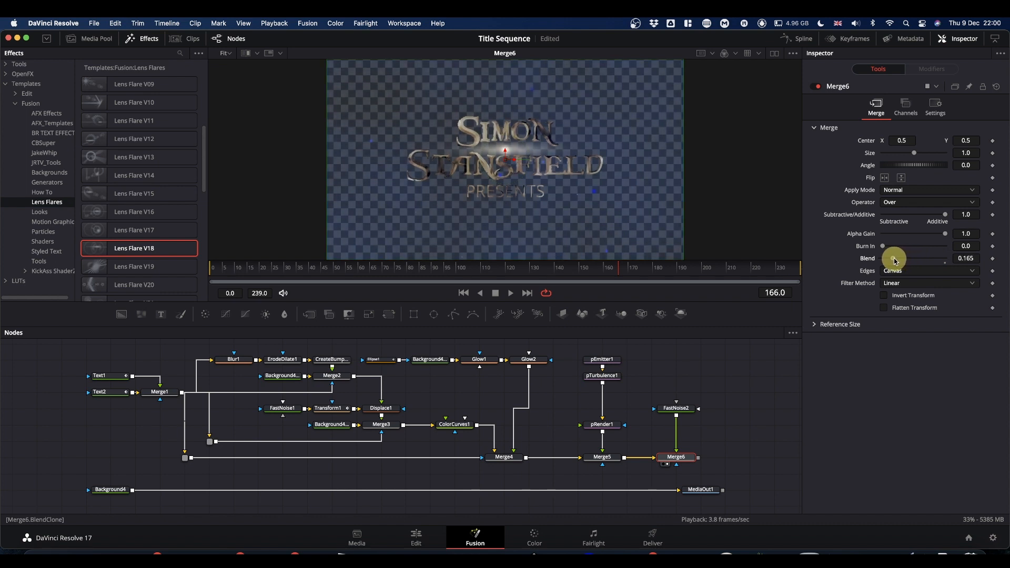
drag(895, 261, 895, 262)
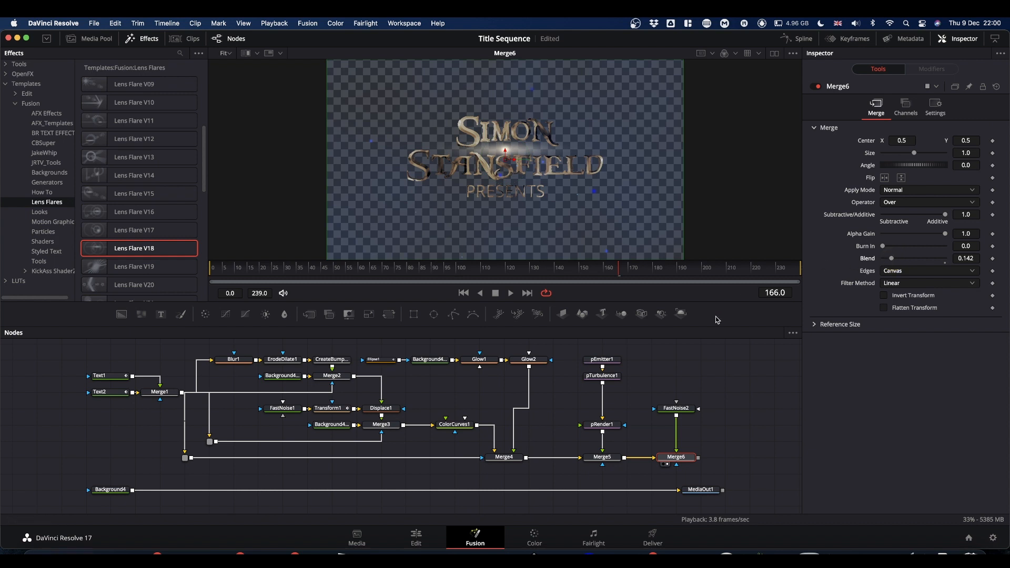
- Set FastNoise2's Detail to 4.33, Contrast to 1.7 and Brightness to -0.41
click(678, 410)
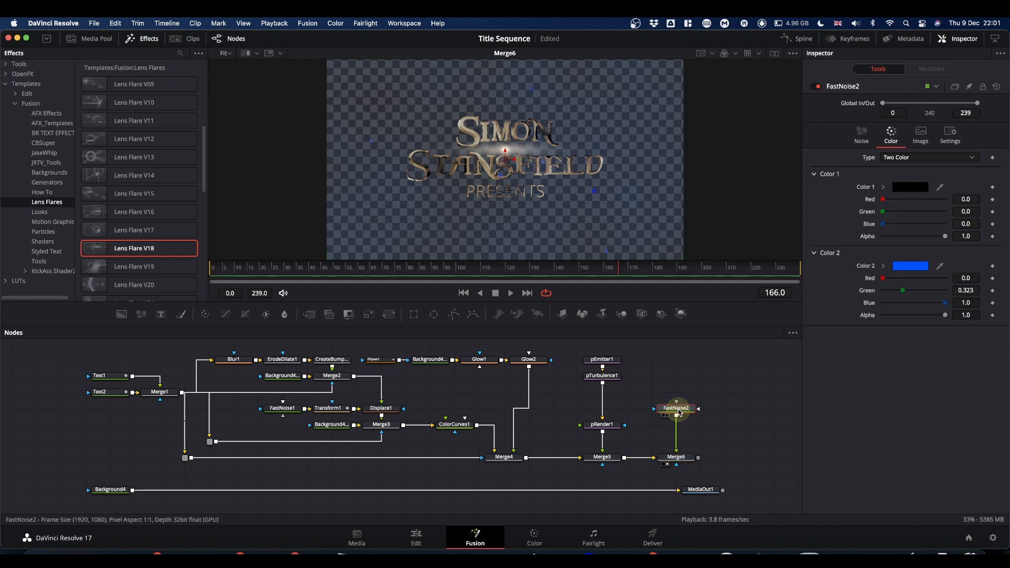
click(862, 138)
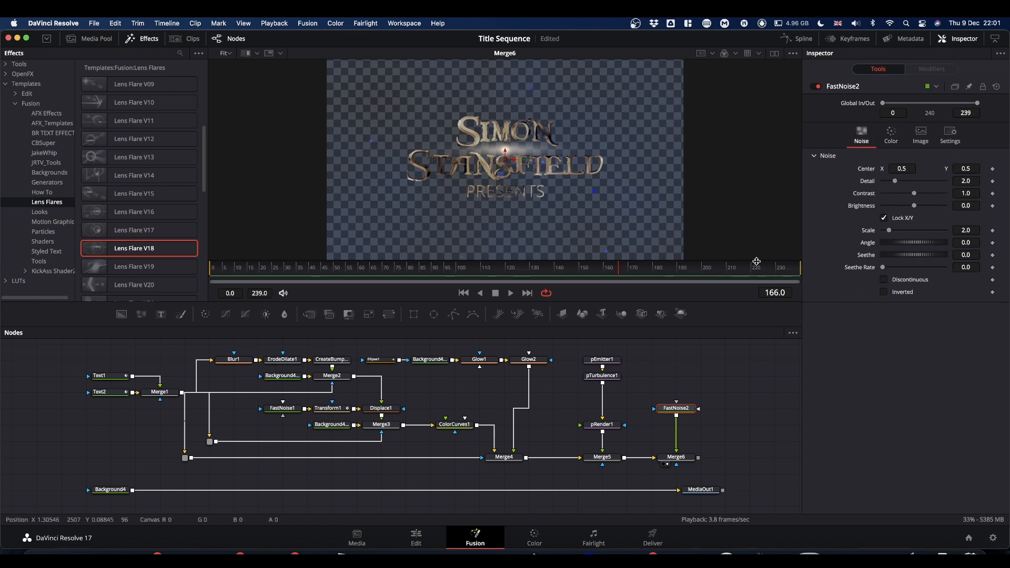
drag(894, 181, 901, 206)
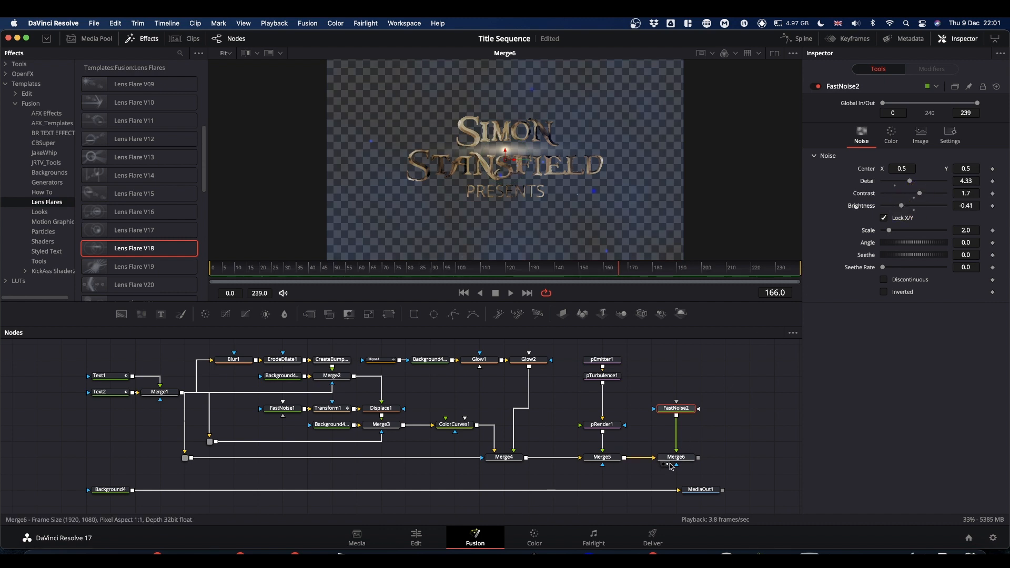
- Raise Merge6's Blend to 1.0, and refine FastNoise2 to Scale 2.36, Contrast 2.02 and Brightness -0.27
click(670, 465)
drag(893, 258, 1003, 252)
click(684, 409)
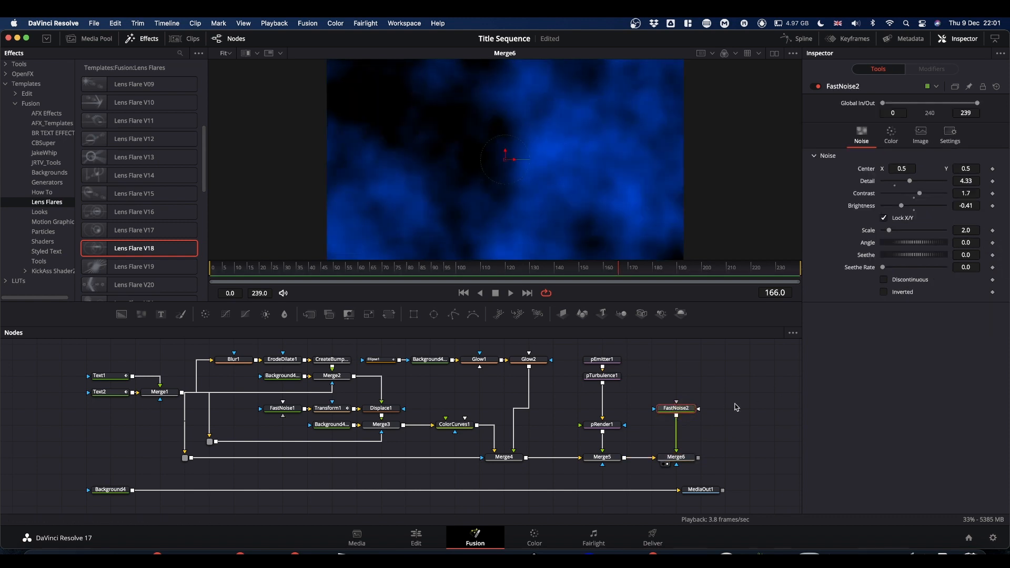
drag(891, 231, 892, 233)
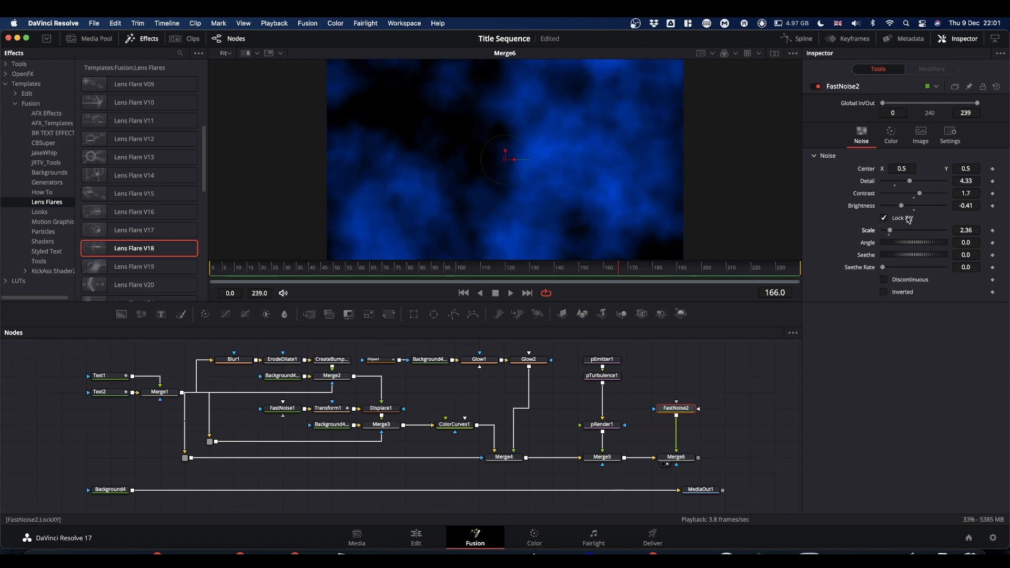
drag(920, 196, 907, 210)
- Animate FastNoise2 by trying a Seethe Rate of 0.031 during playback, set it to 0.11, and stop the playback
drag(887, 269, 885, 270)
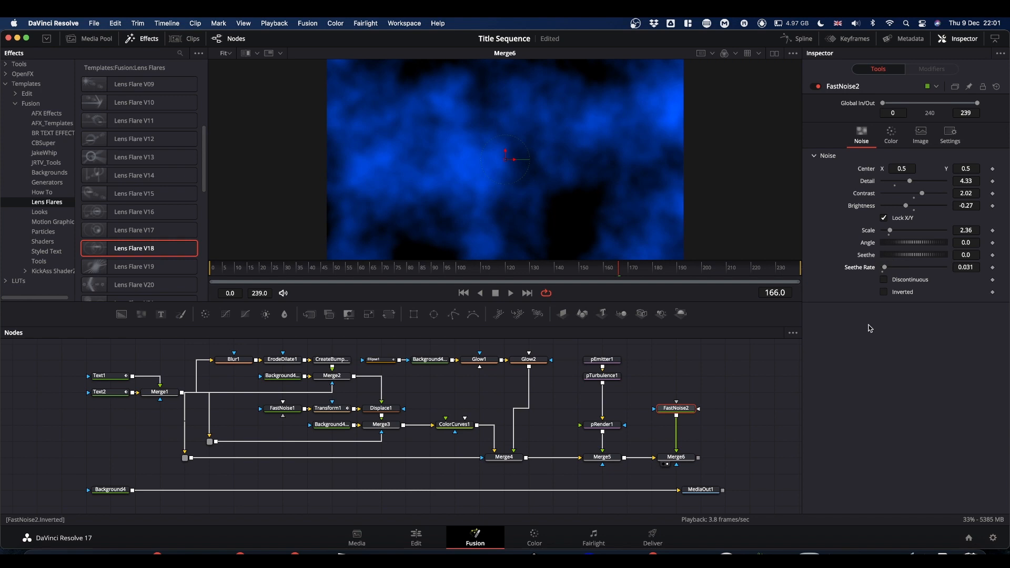
key(space)
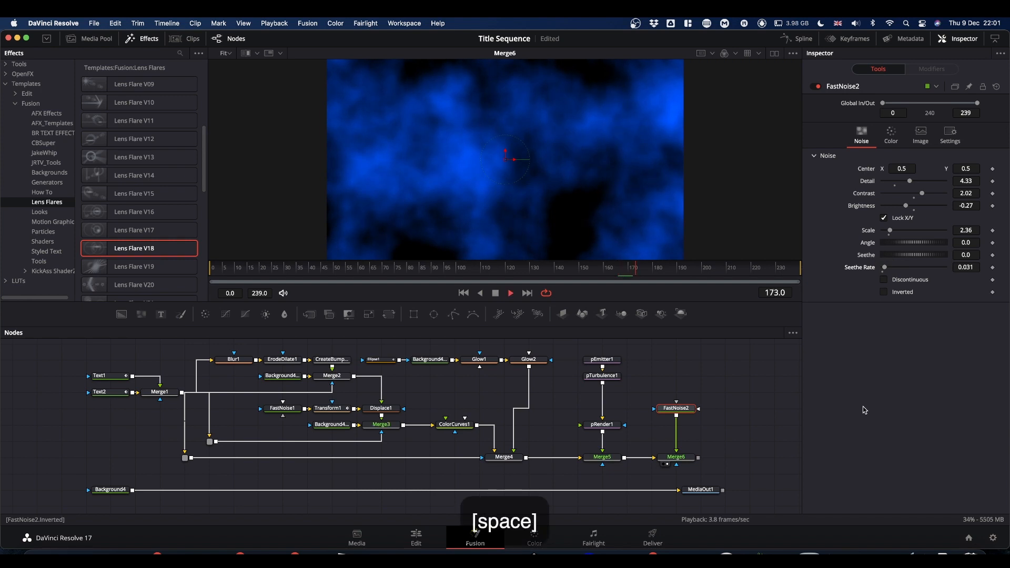
click(887, 269)
drag(887, 268, 890, 267)
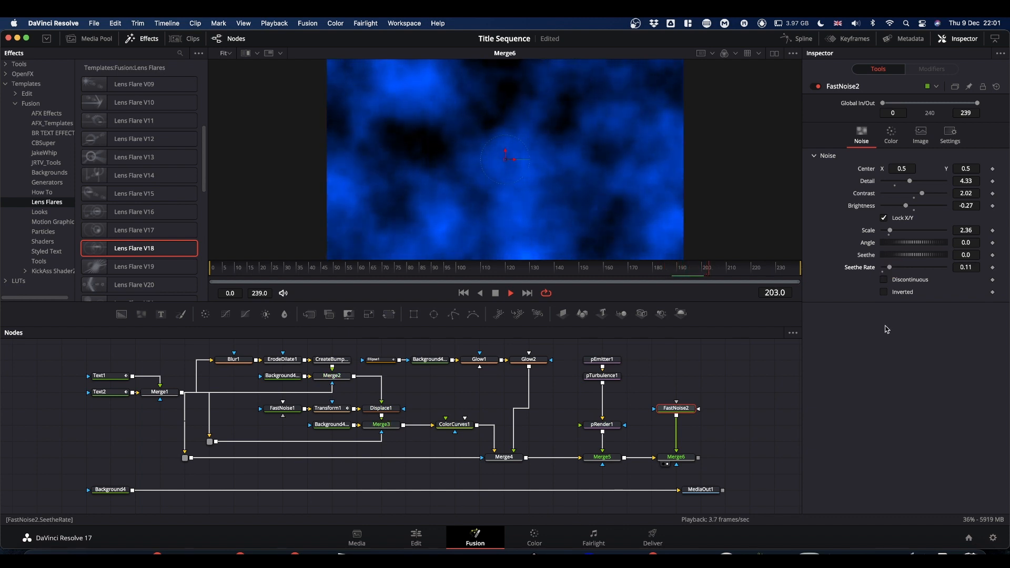
key(space)
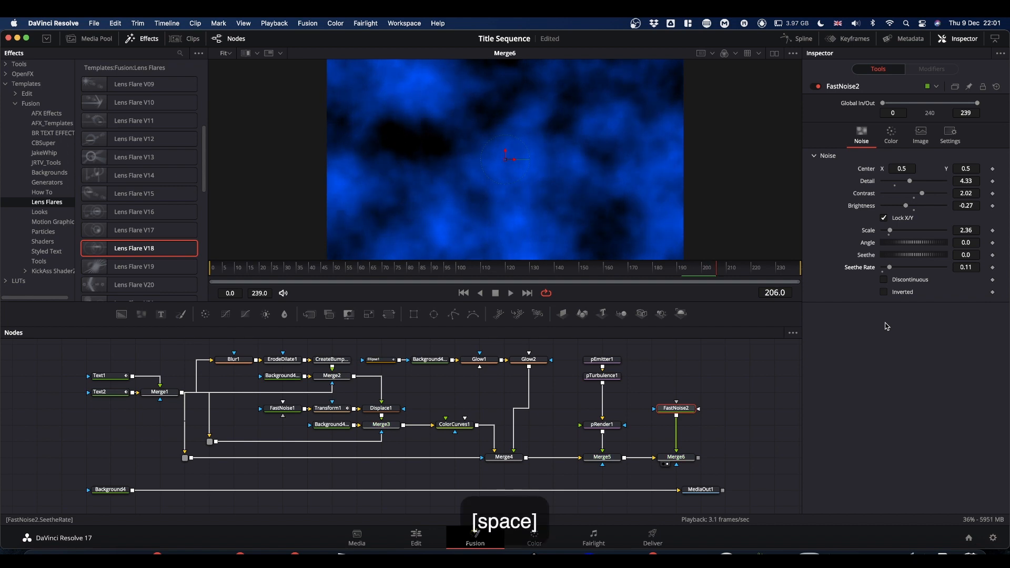
- Set Merge6's Blend to 0.165 and mask it with Merge1's output inverted, routing the mask connection beneath the node chain
click(679, 457)
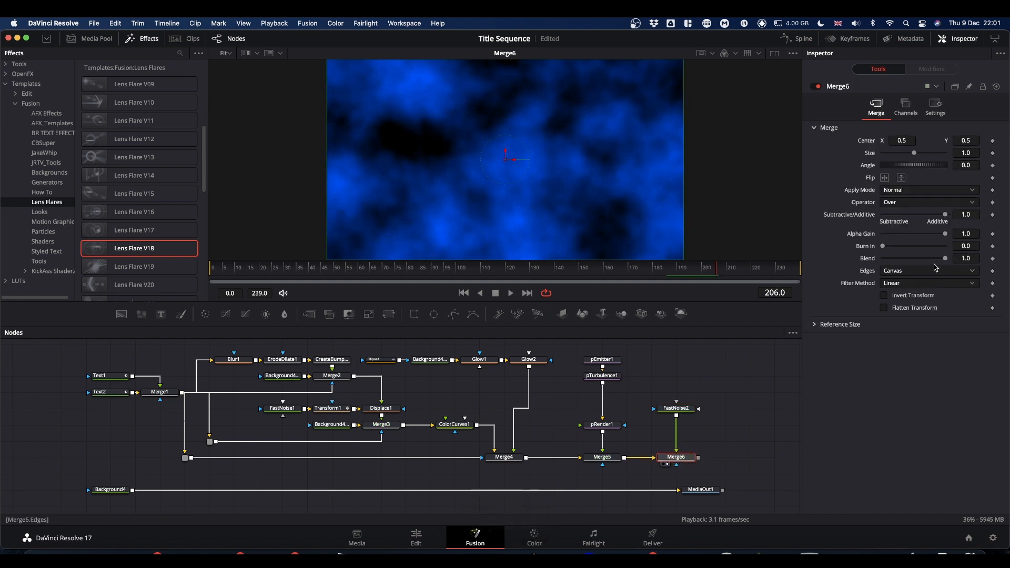
drag(948, 259, 897, 264)
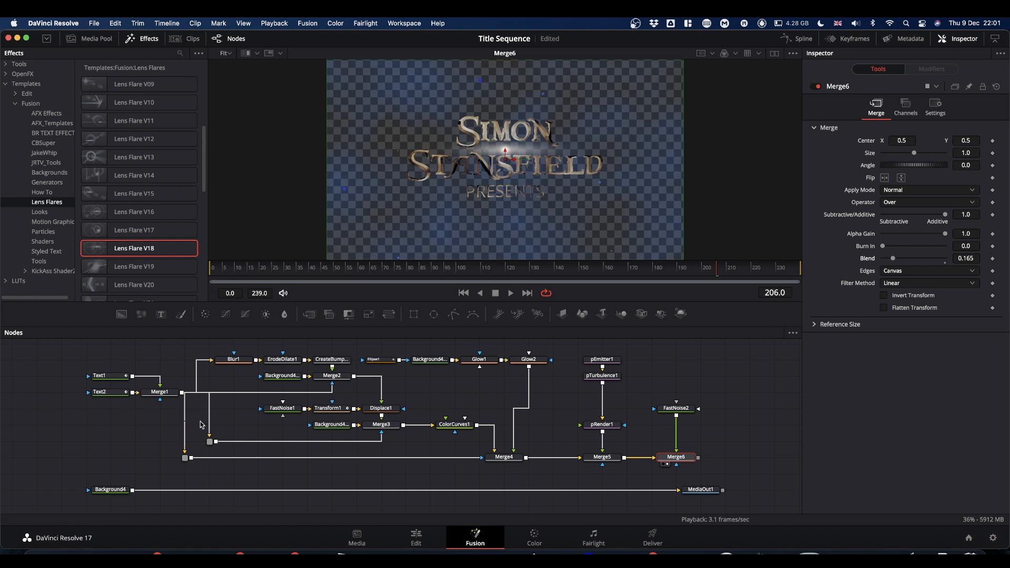
drag(182, 396, 678, 469)
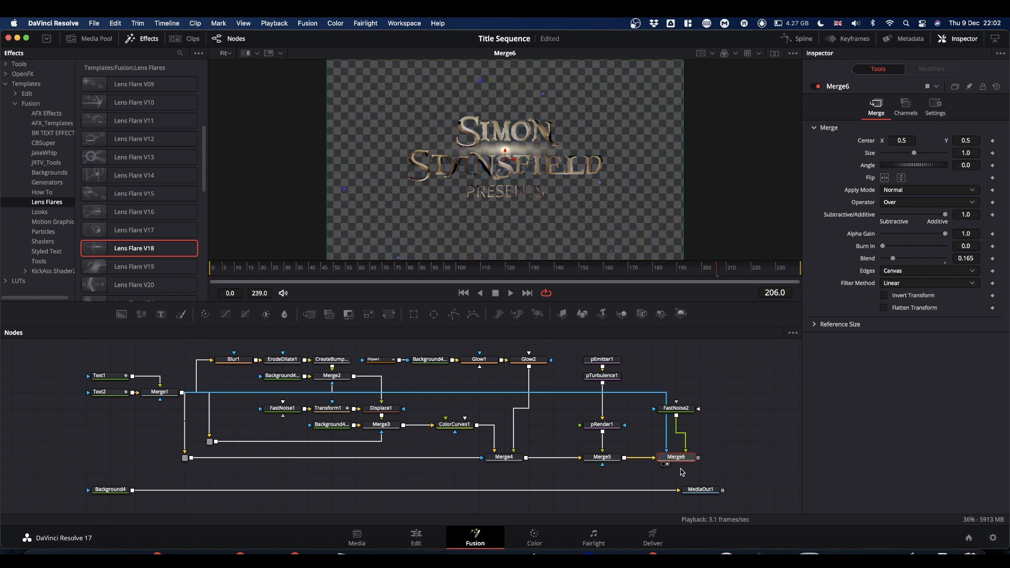
click(683, 457)
click(935, 107)
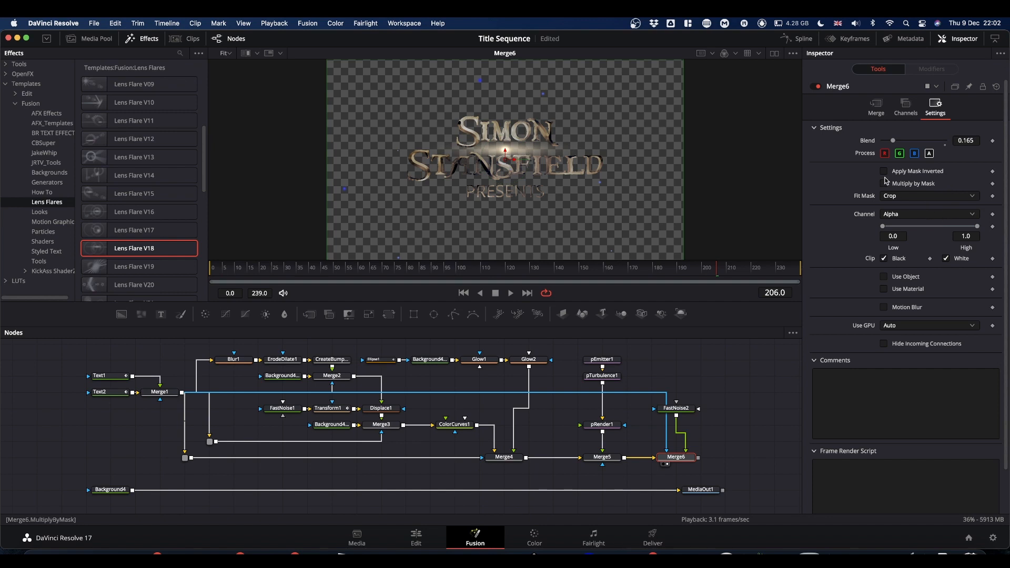
click(884, 172)
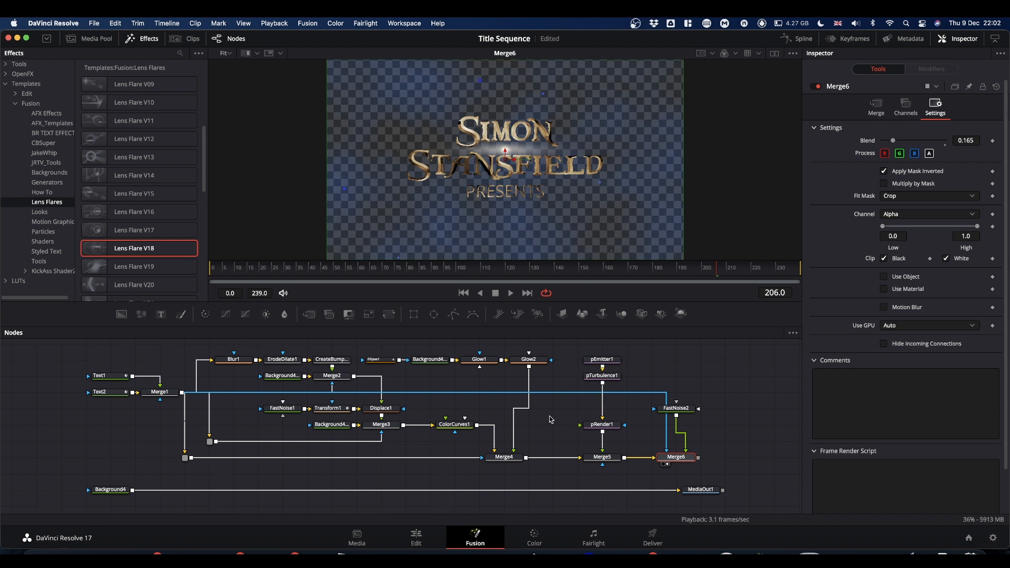
drag(551, 392, 168, 476)
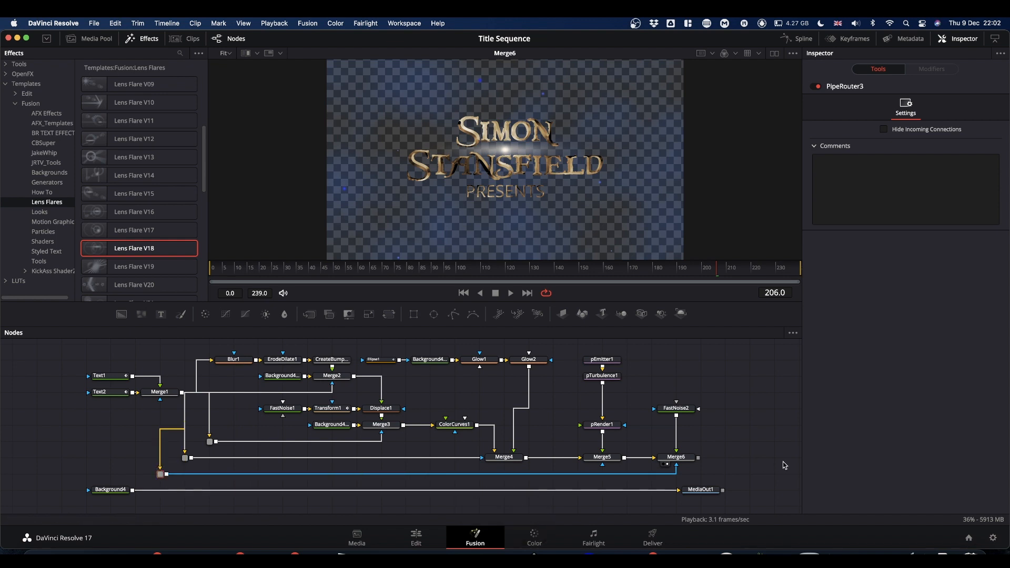
- Make room before MediaOut1, merge Merge6's output over the lower Background4 there, and view MediaOut1
drag(690, 491, 760, 491)
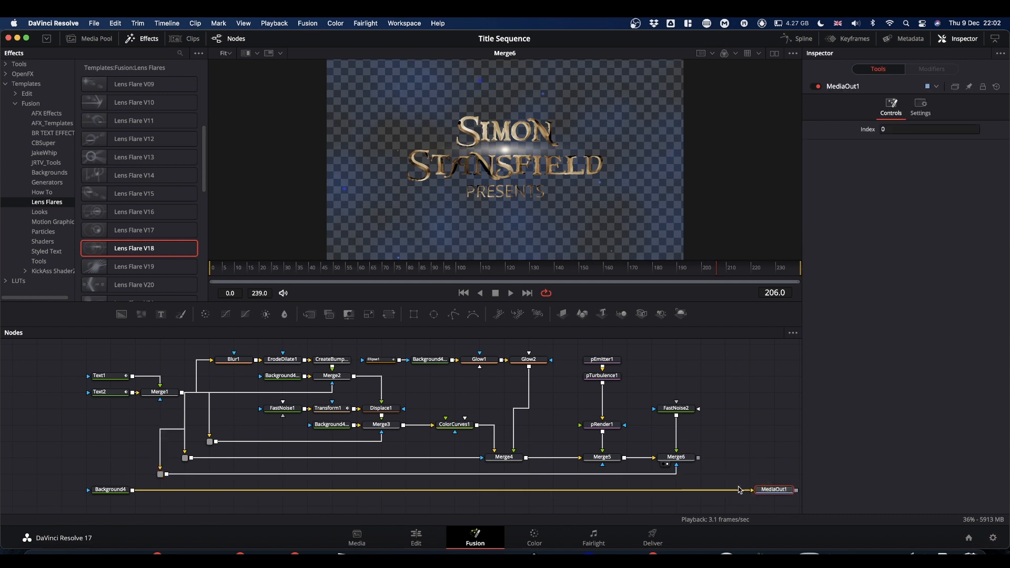
drag(698, 459, 135, 465)
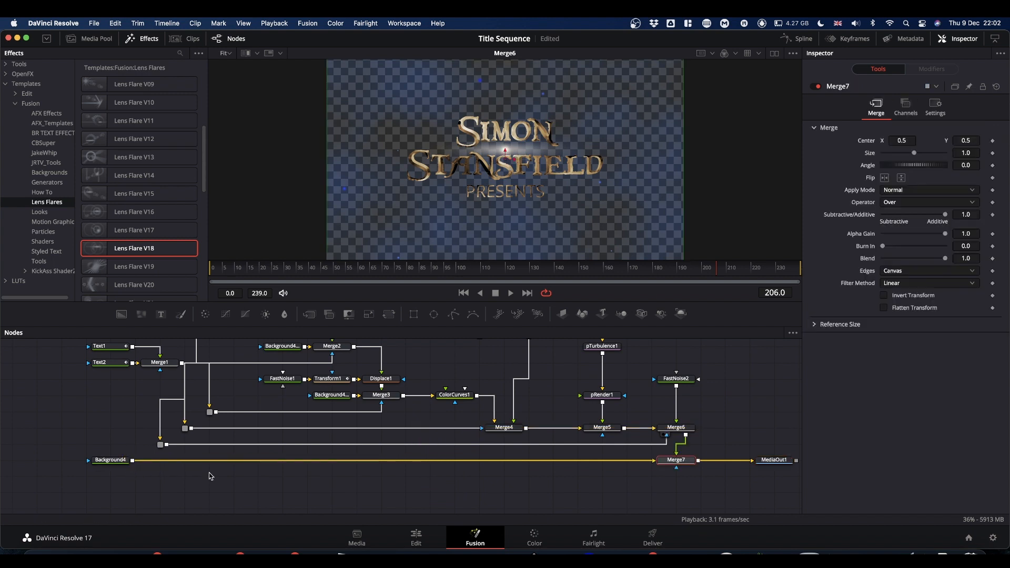
drag(685, 465, 710, 464)
drag(777, 463, 592, 230)
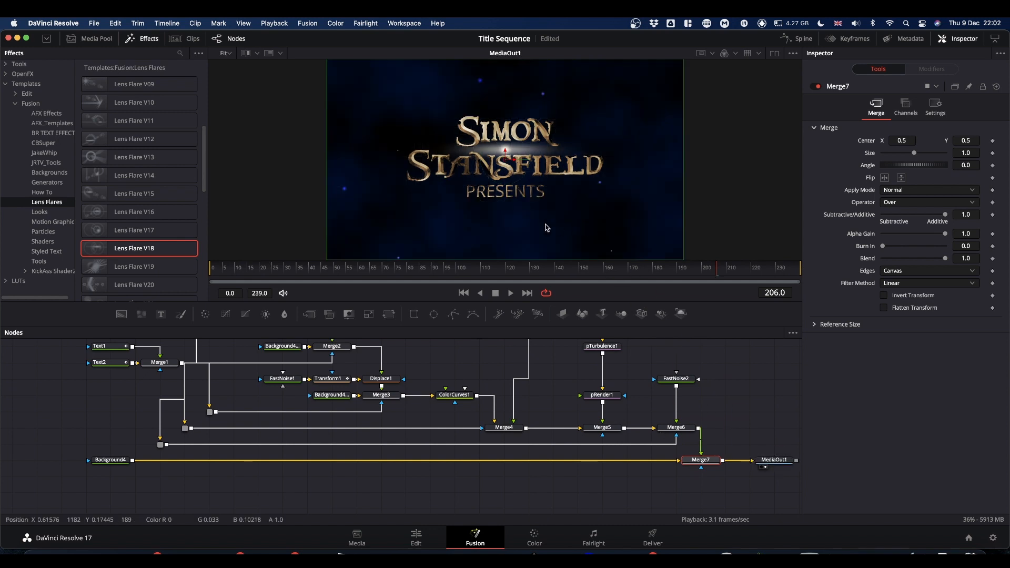
- Preview the title composited over the background, stop the playback, and return to the Edit page
key(space)
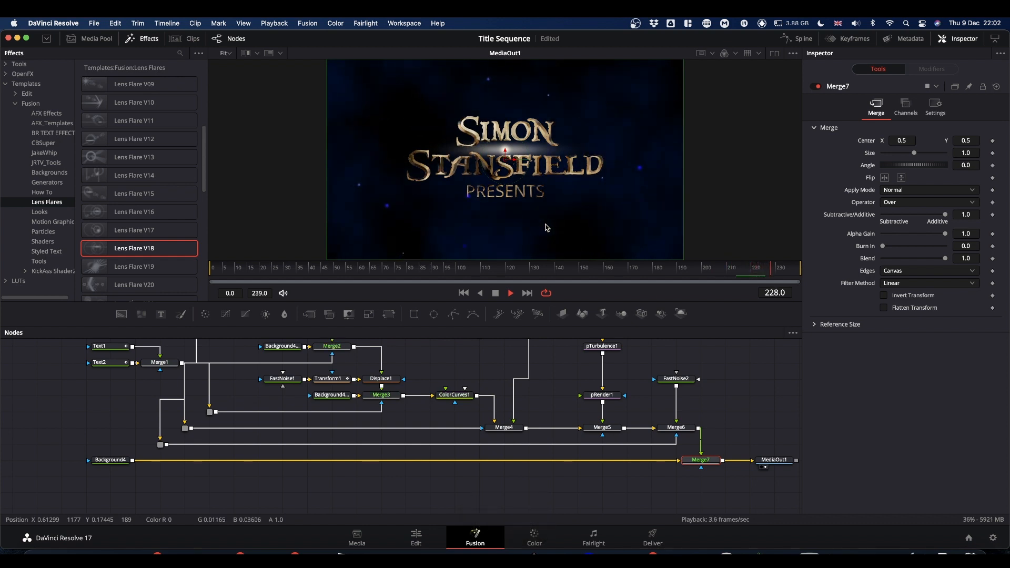
key(space)
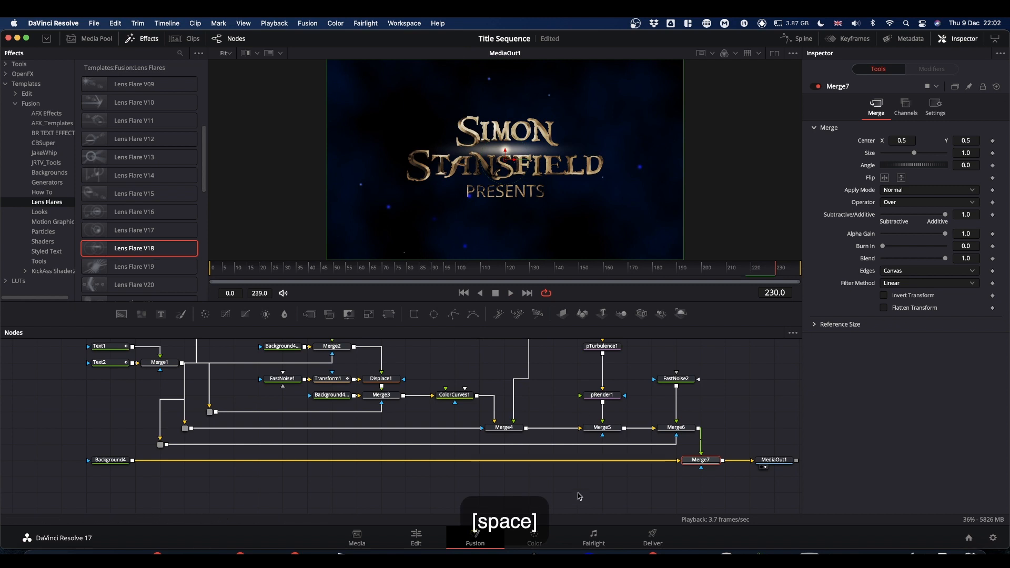
click(423, 546)
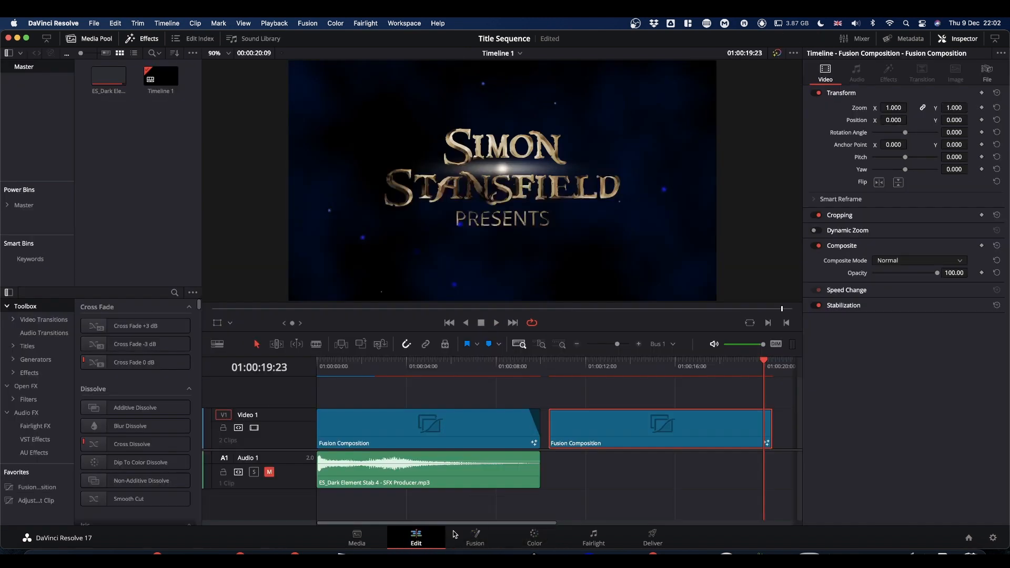
- Mark the second Fusion composition as the in-to-out range from 01:00:10:09 to 01:00:20:09 and play that range
drag(578, 363, 552, 361)
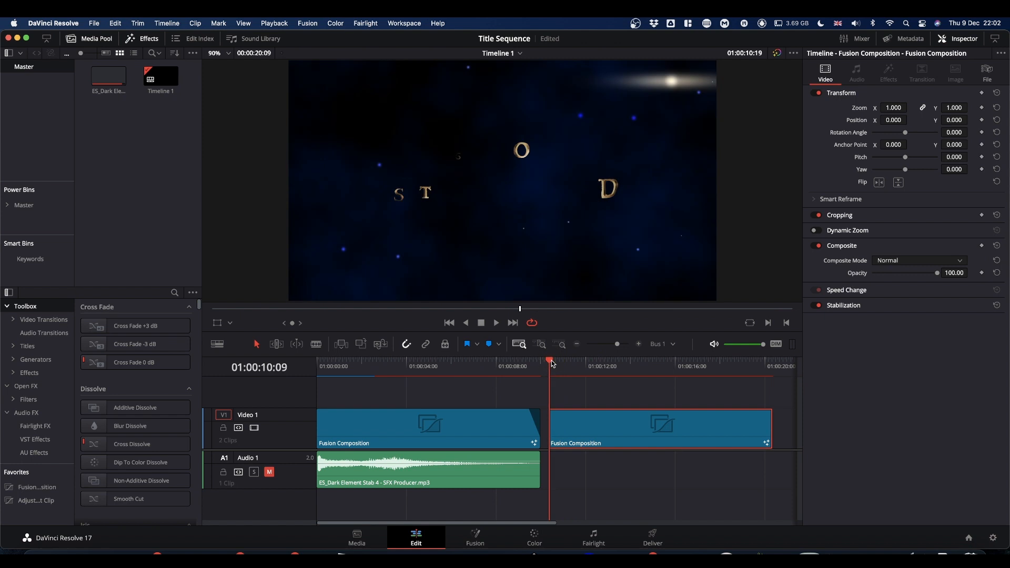
key(i)
drag(764, 365, 771, 365)
key(o)
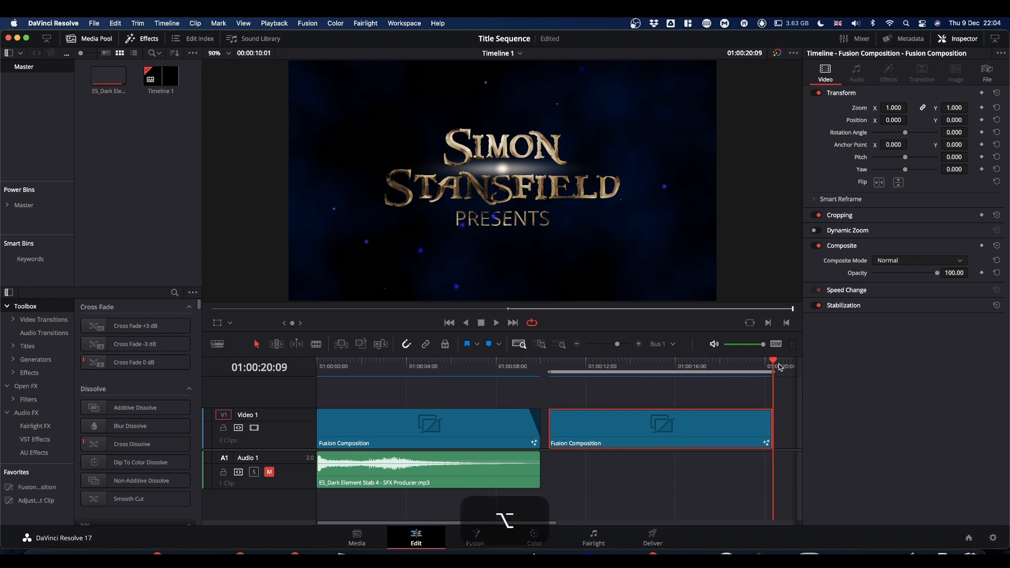
key(alt+slash)
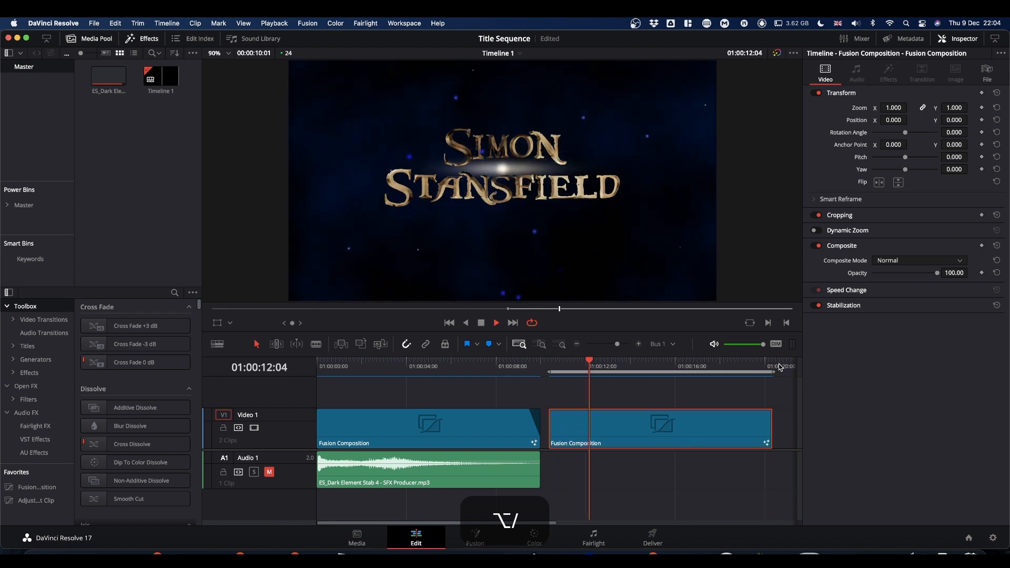